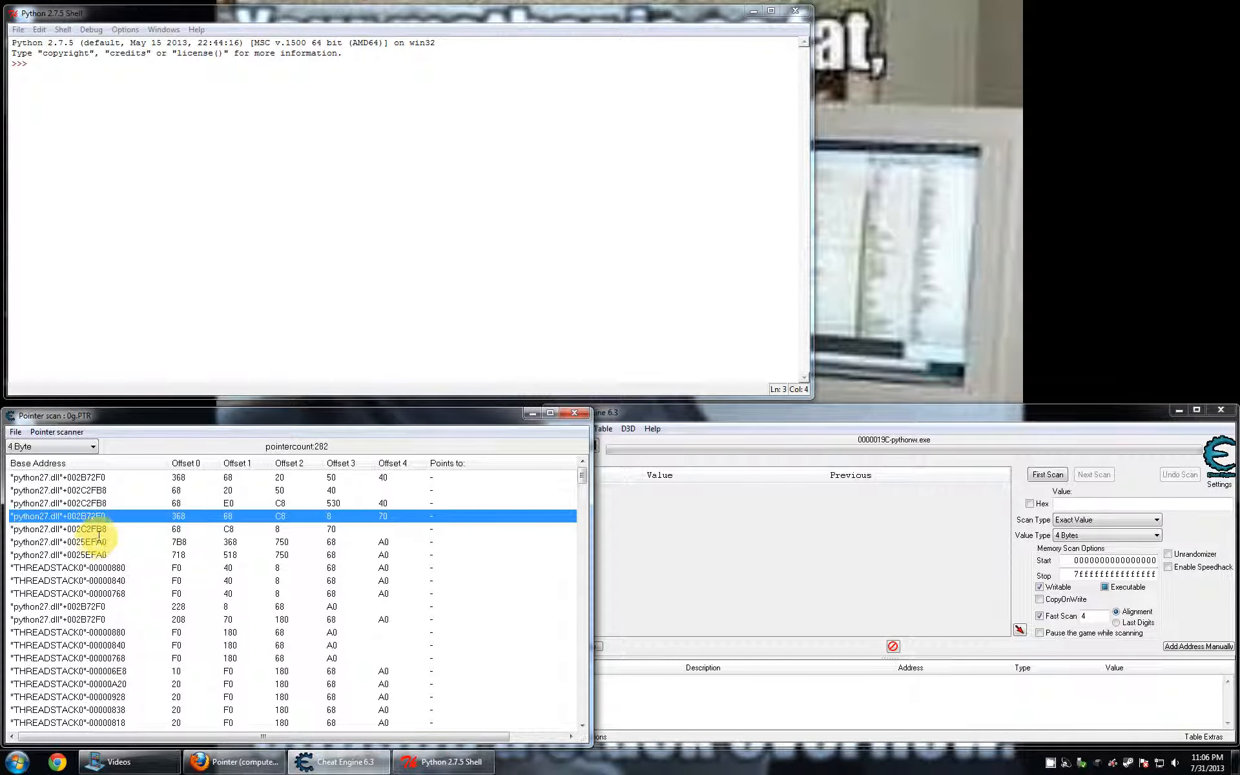
- Open Task Manager's process list, compare the memory use of the two pythonw.exe processes, and close it
click(423, 361)
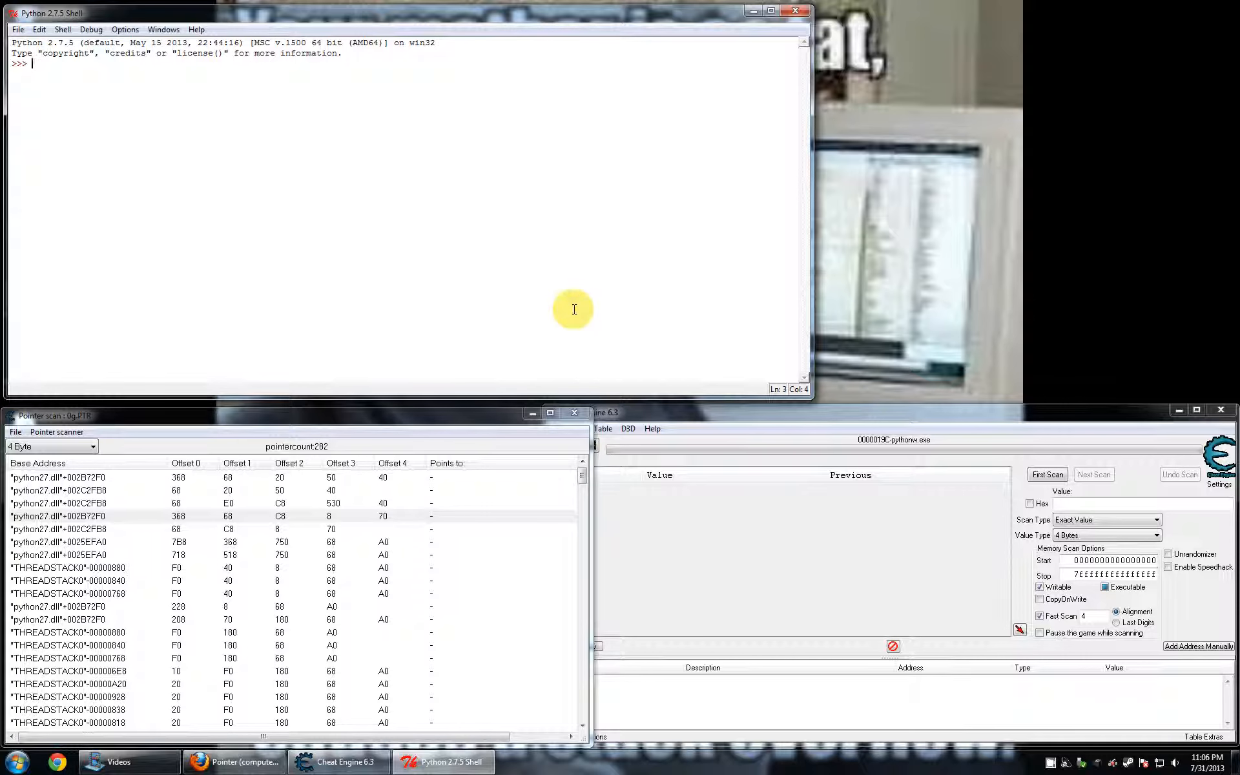
click(315, 658)
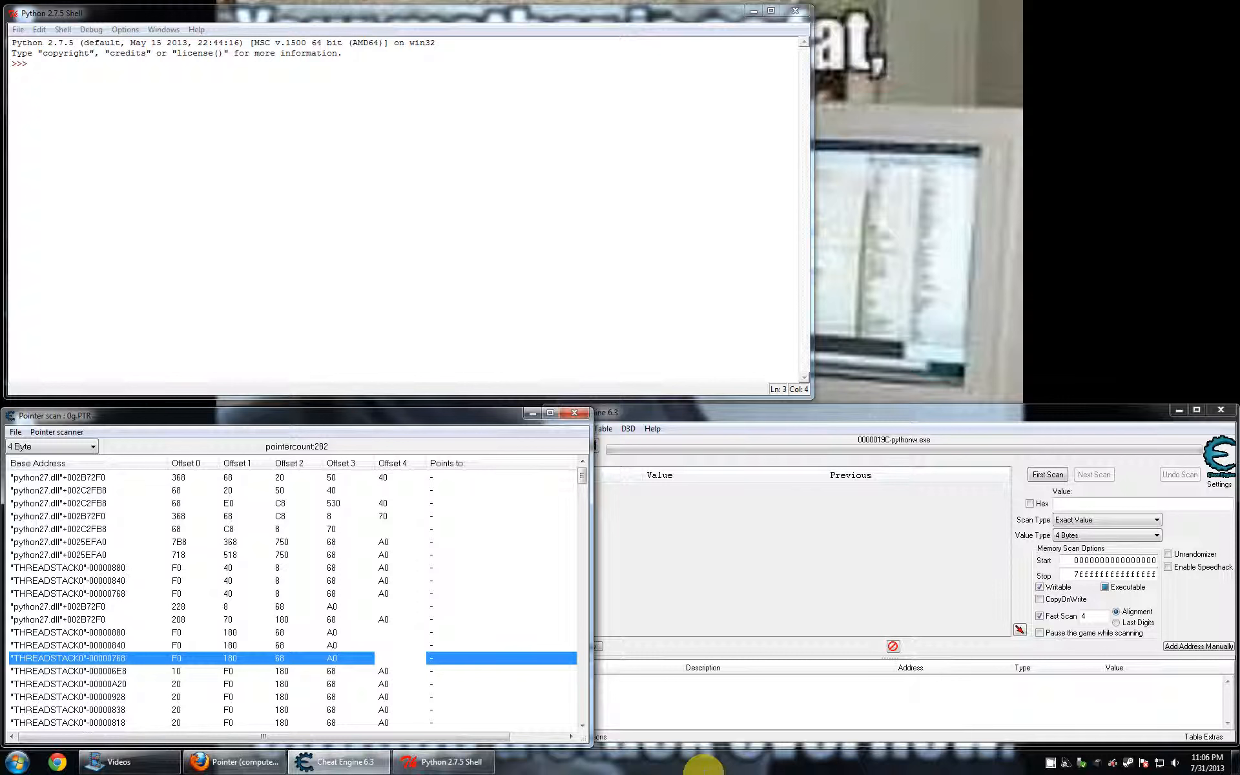
right_click(677, 751)
click(726, 727)
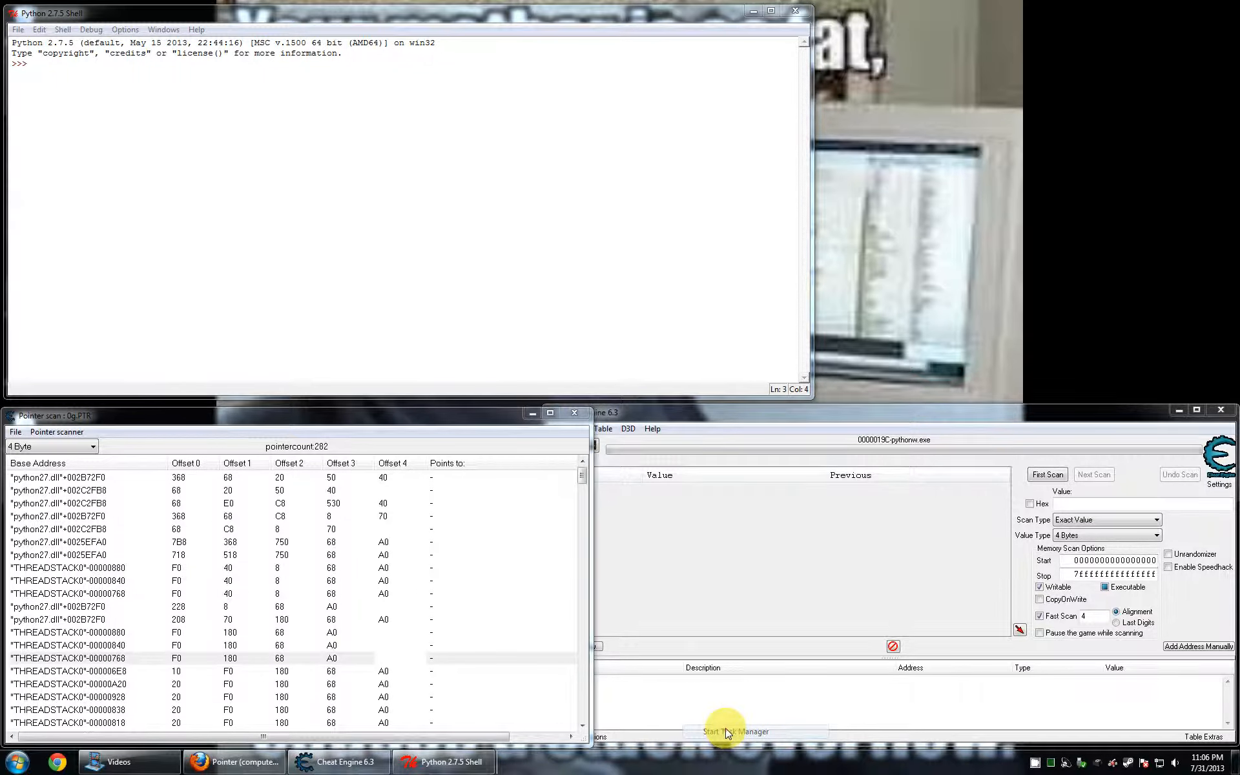
click(610, 377)
click(651, 377)
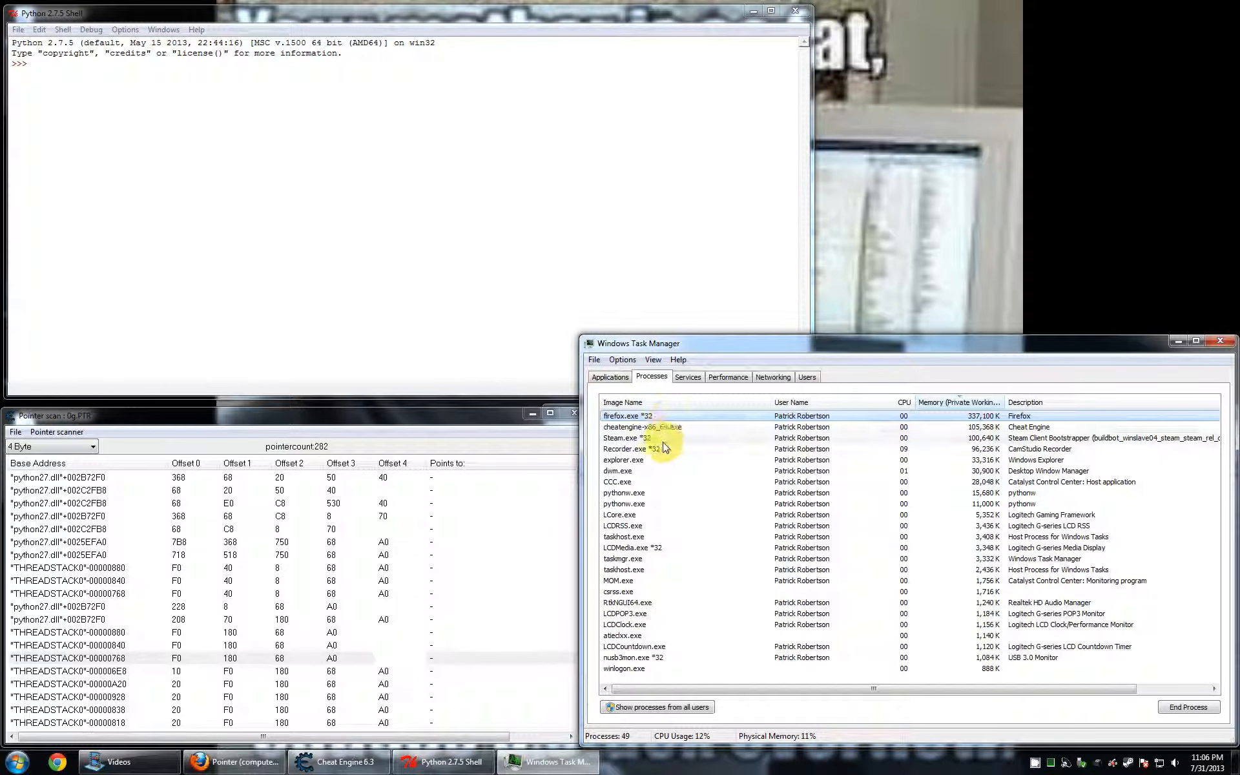
click(653, 493)
click(654, 505)
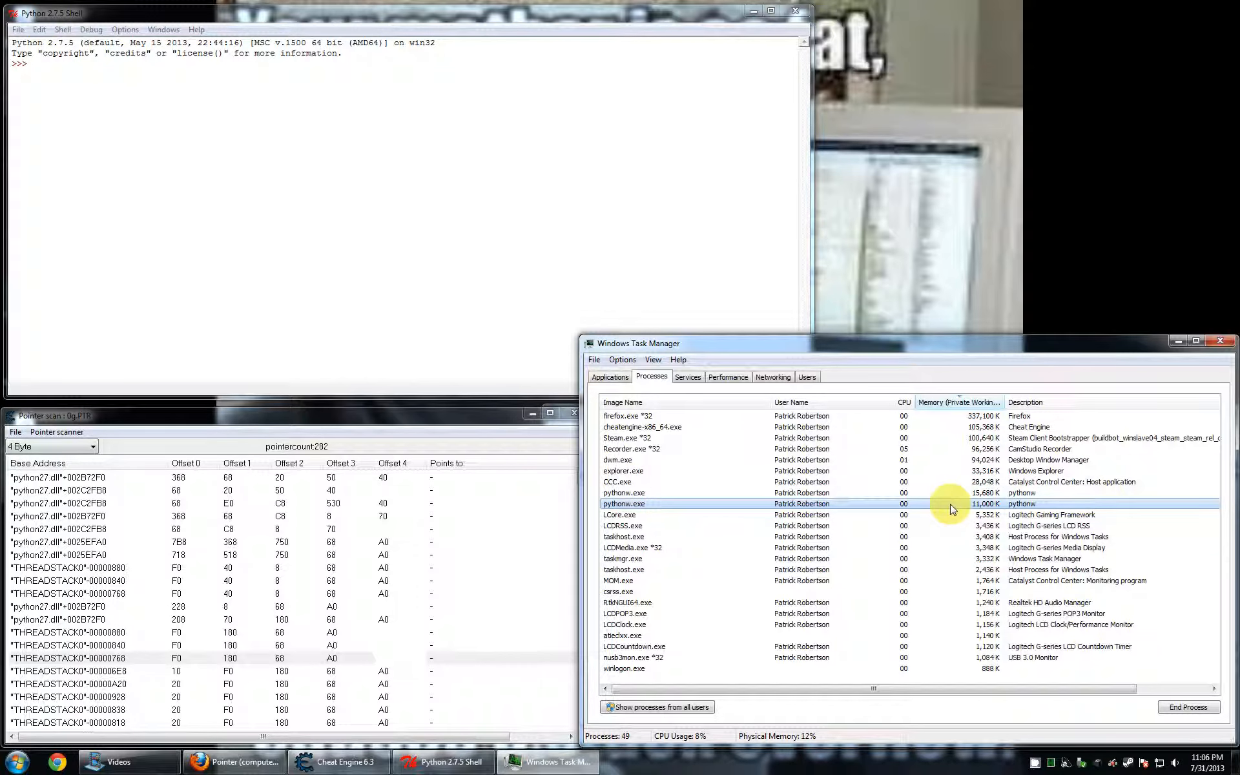
click(654, 492)
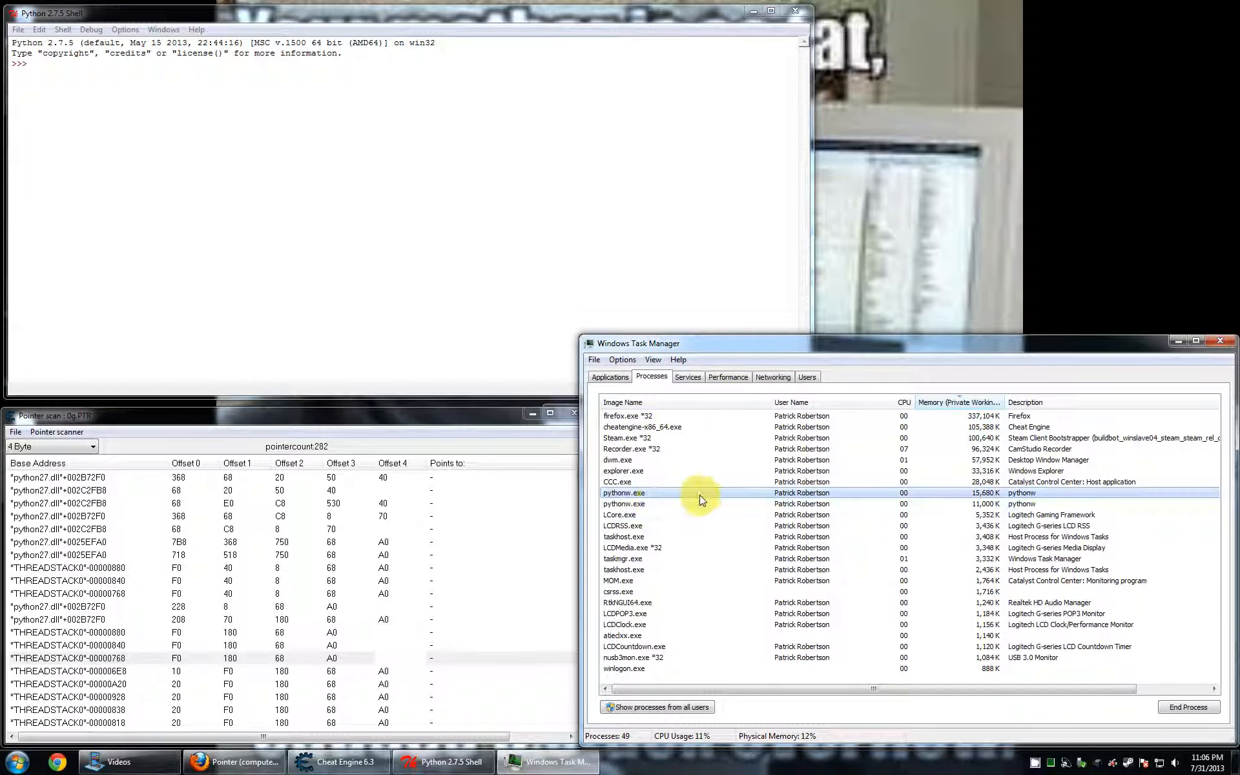
click(678, 504)
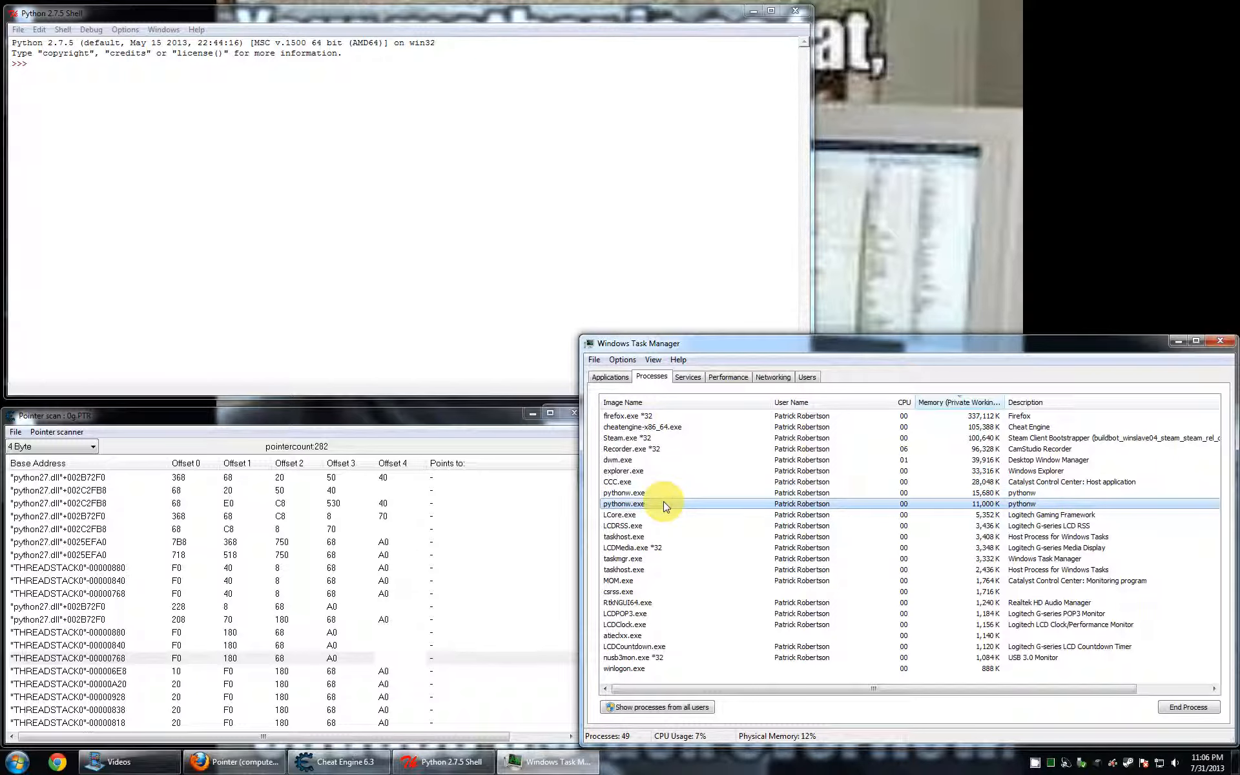
click(663, 492)
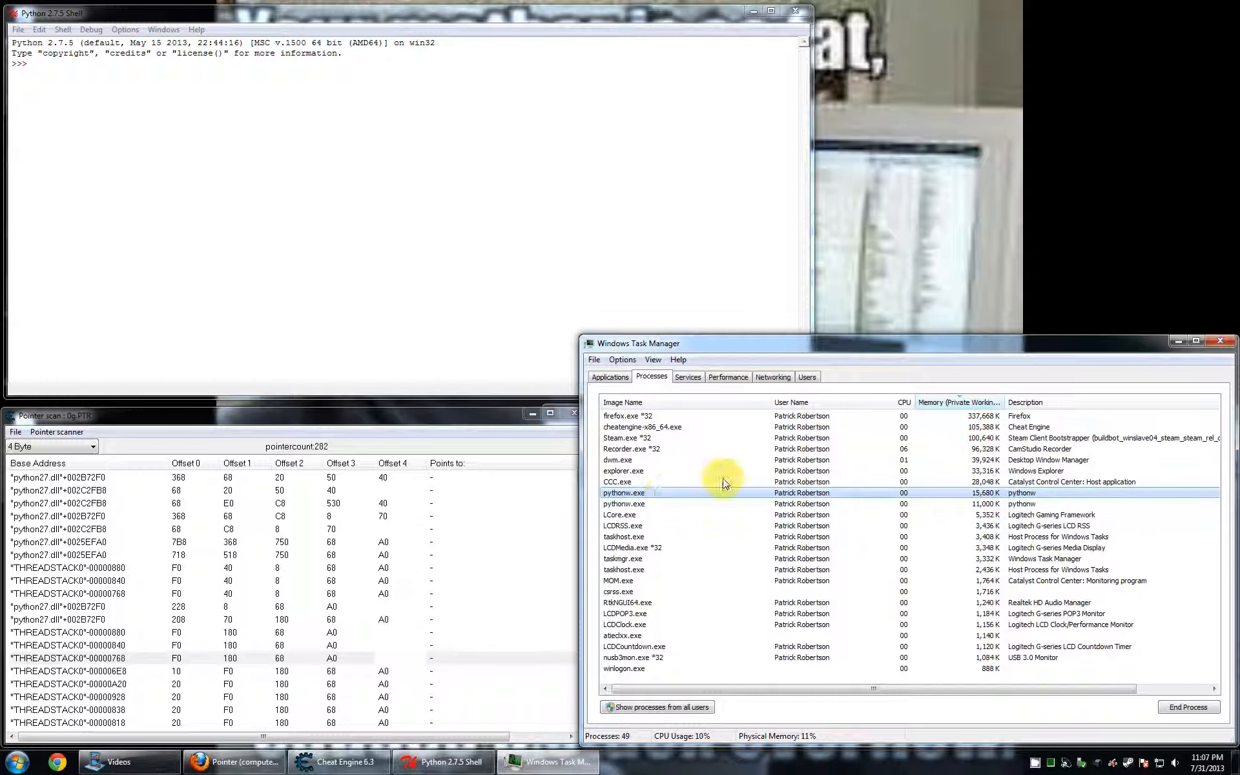
click(1213, 347)
- Minimize the Python shell and launch Shadowrun Returns from its desktop shortcut
click(465, 278)
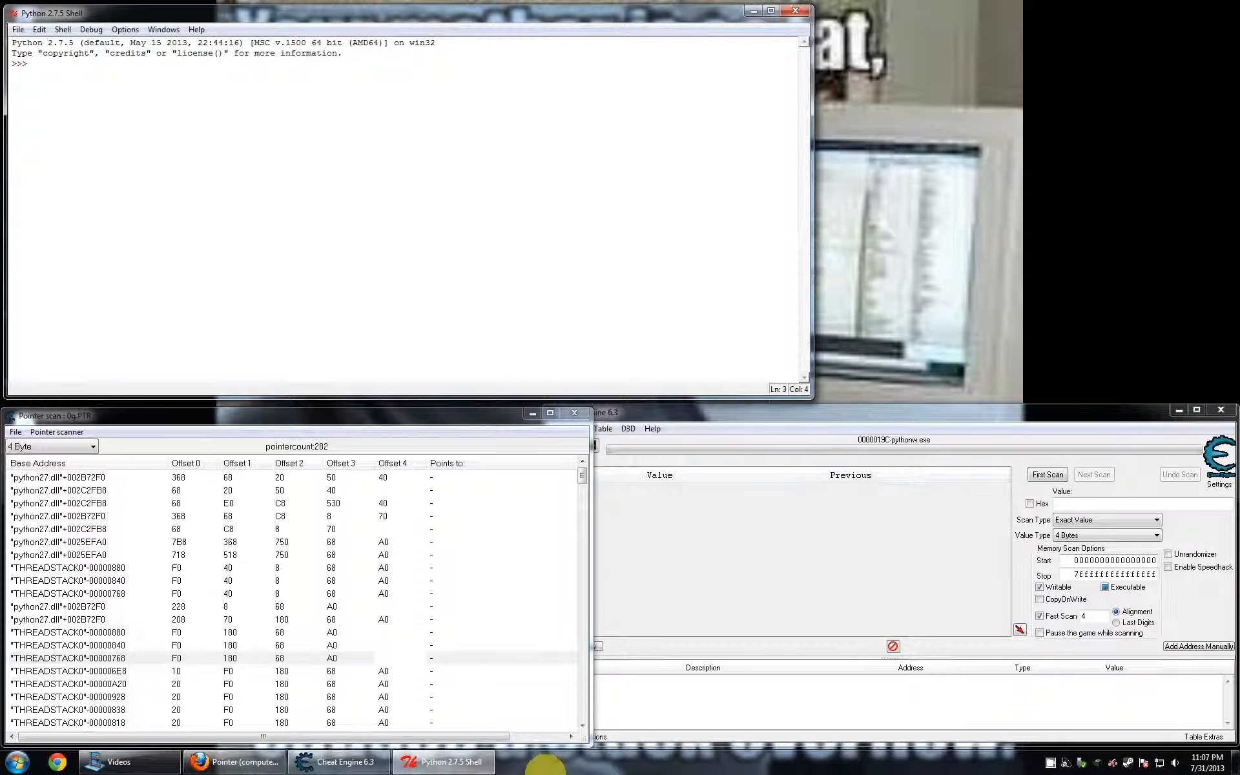
click(754, 10)
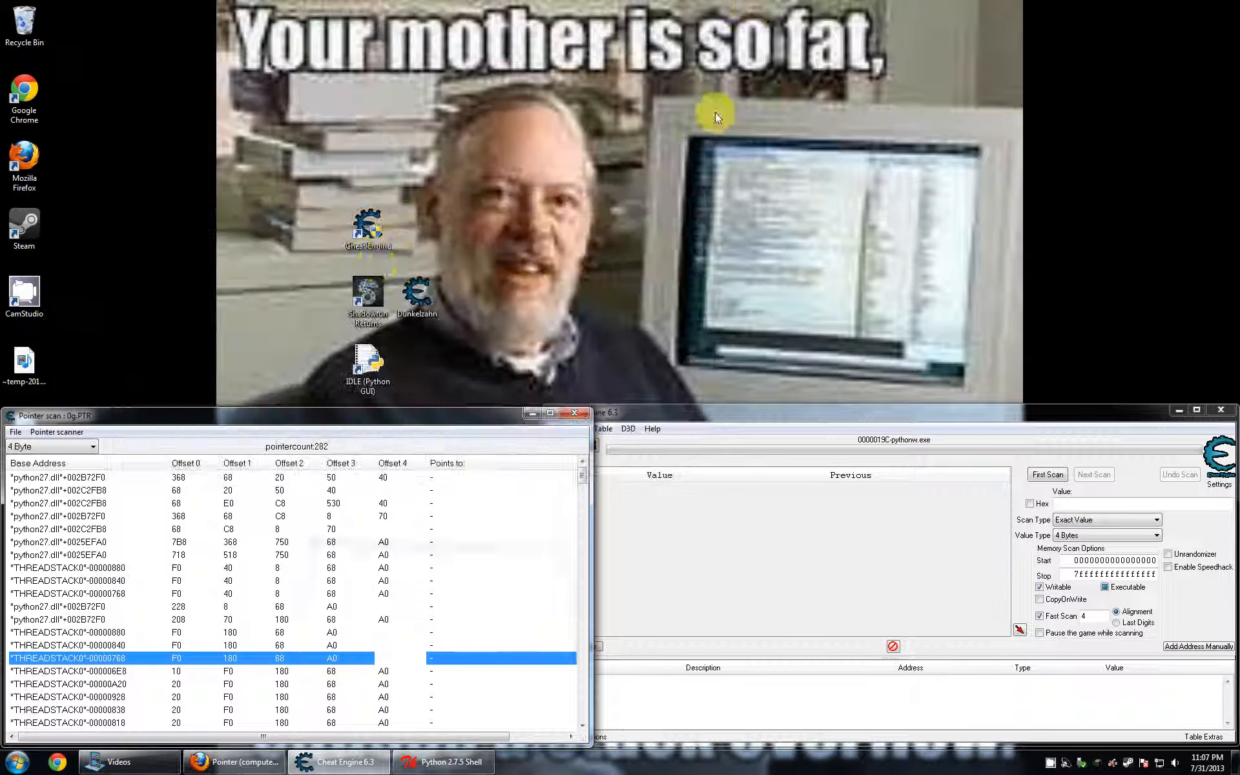
double_click(375, 284)
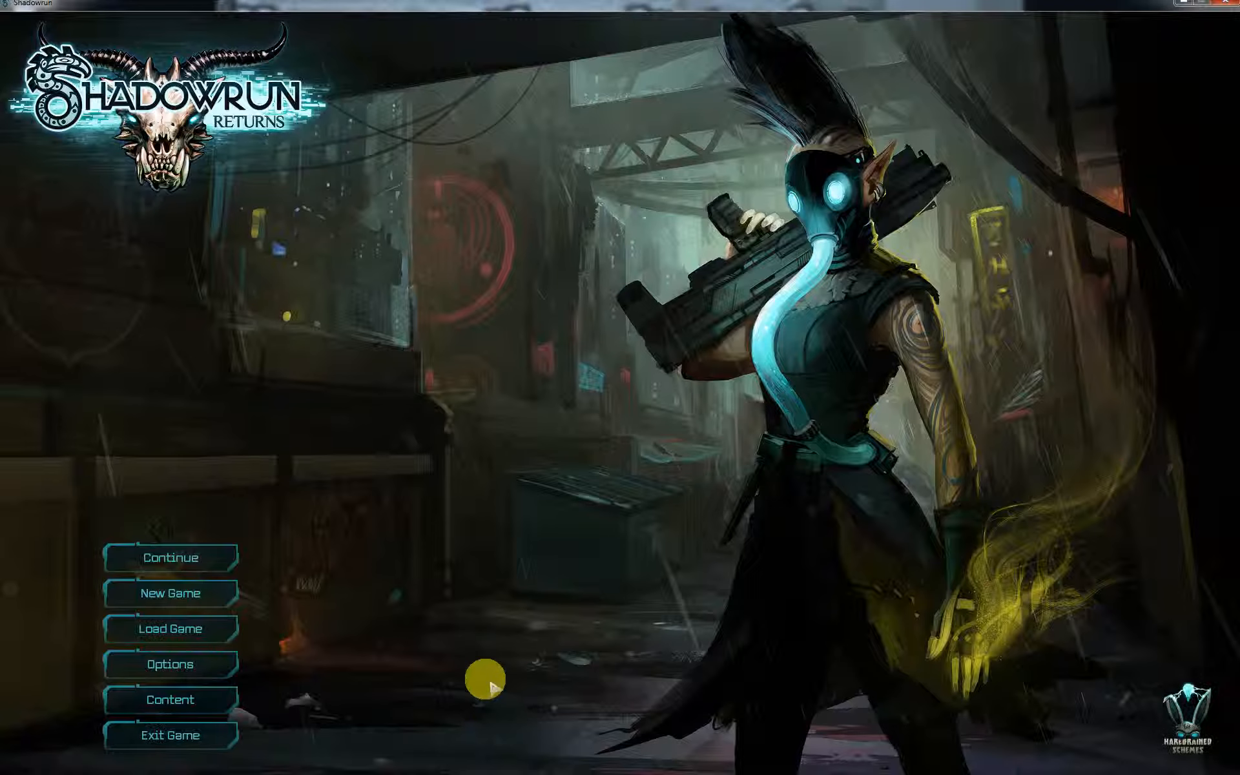
- Switch away from the game and inspect the memory use of Shadowrun.exe in Task Manager, closing it when finished
key(alt+Tab)
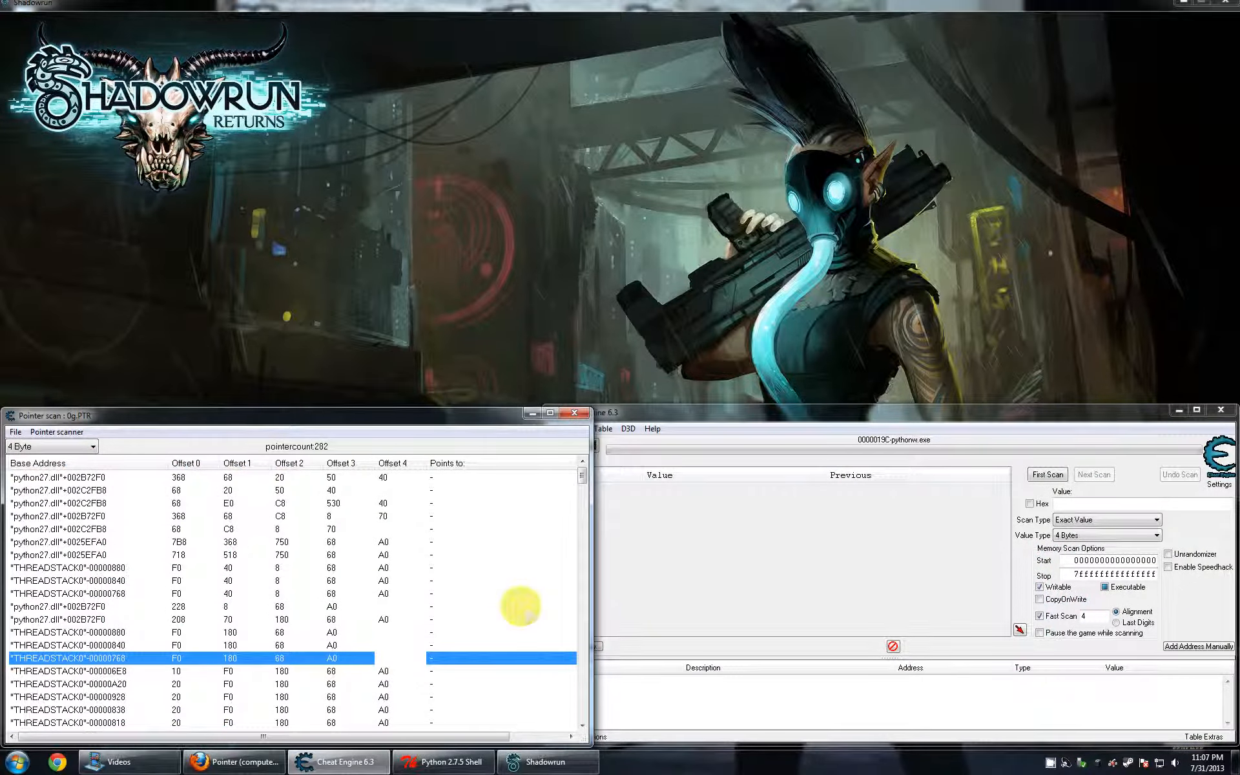
right_click(702, 757)
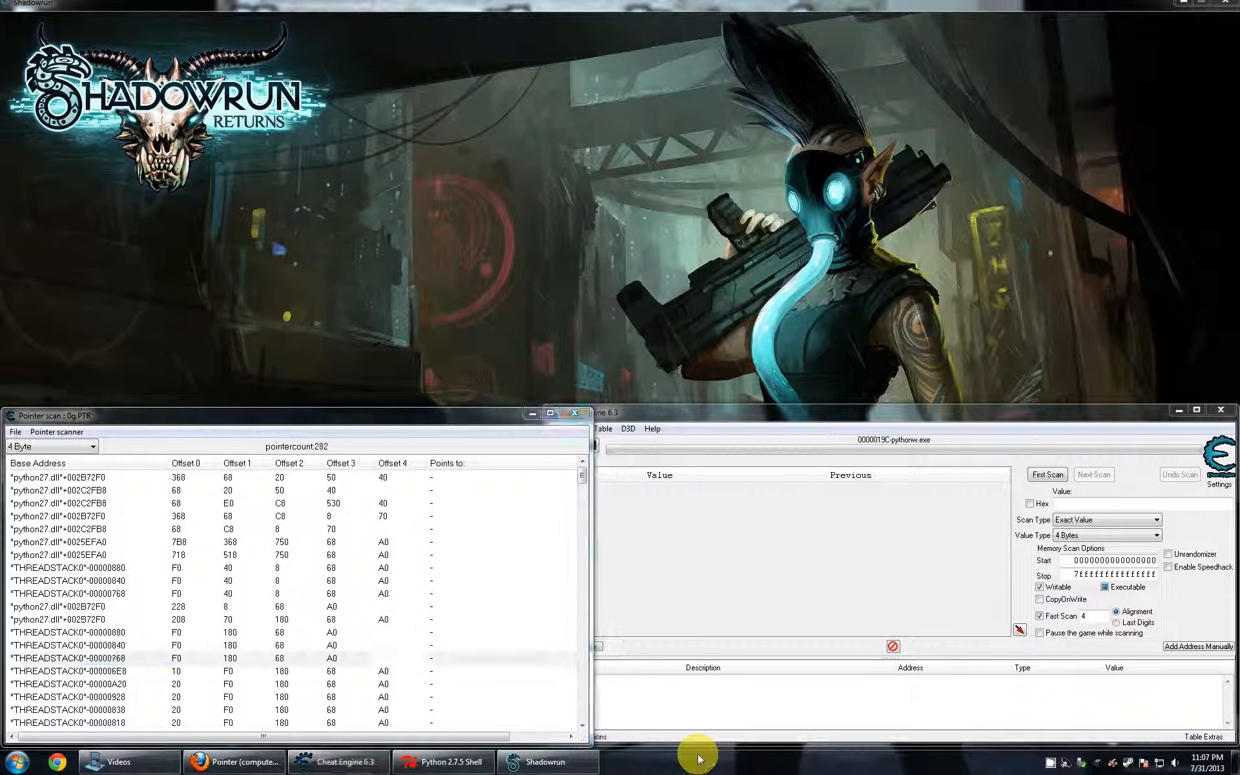
click(727, 715)
click(642, 425)
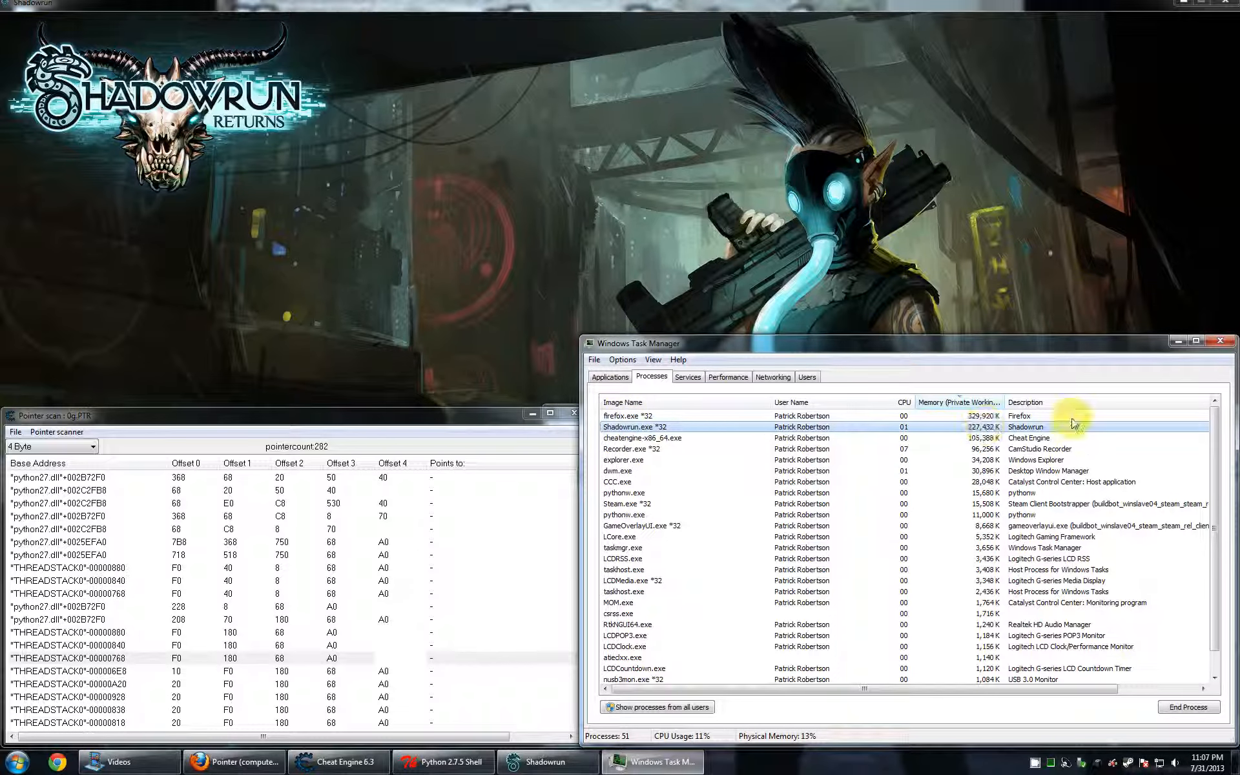
click(1225, 344)
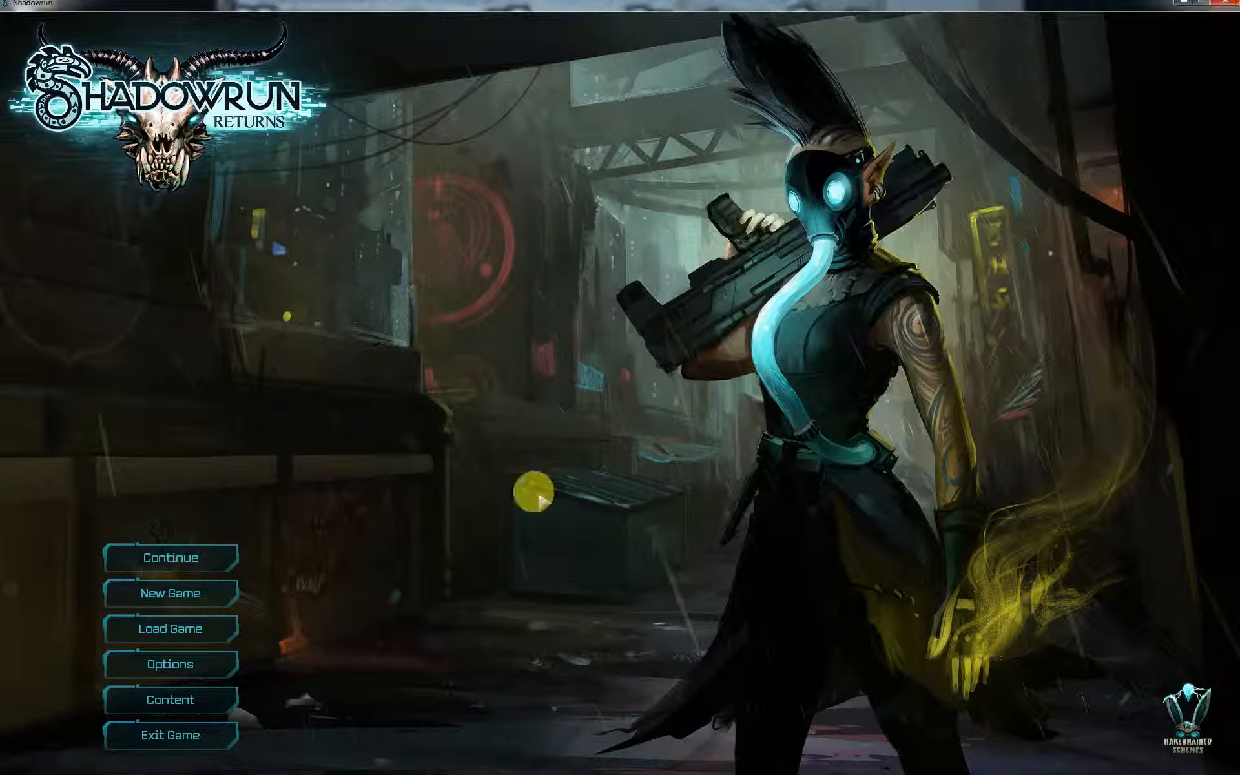
- Exit Shadowrun Returns, confirming the exit, and go back to the Cheat Engine pointer scan results
click(219, 732)
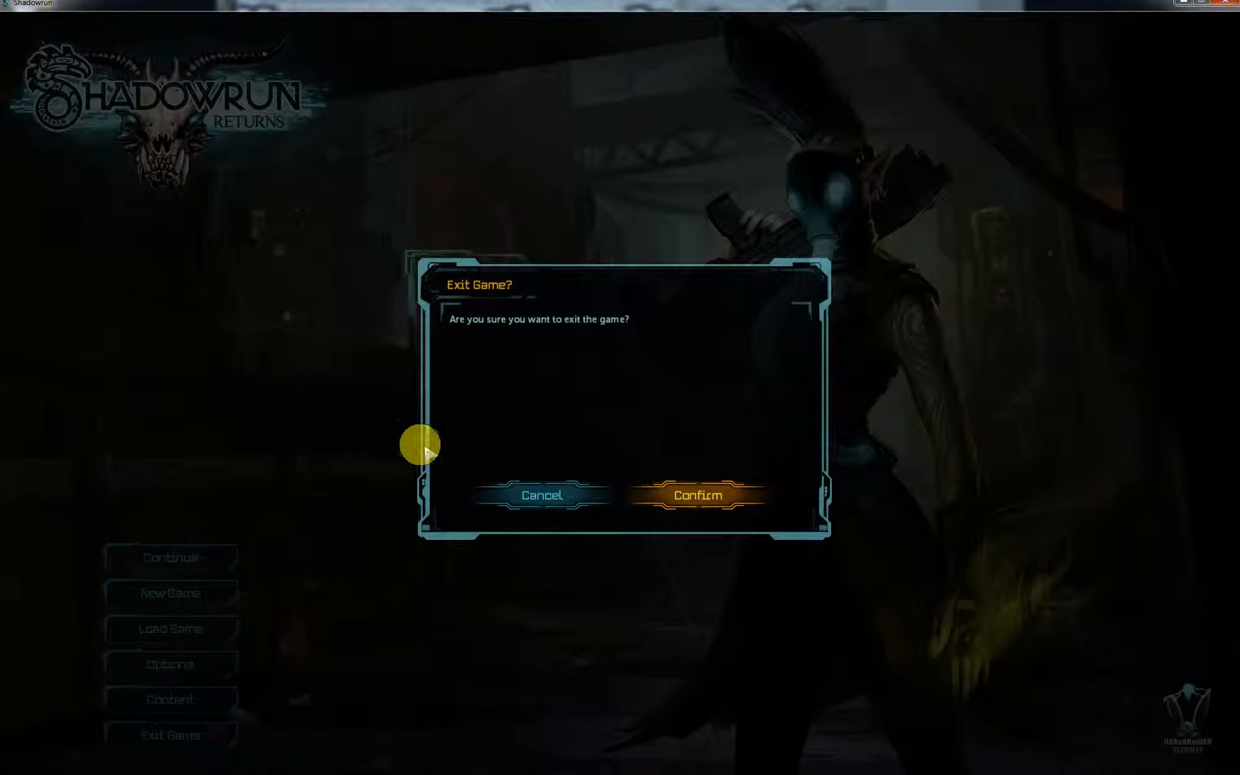
click(723, 495)
click(382, 516)
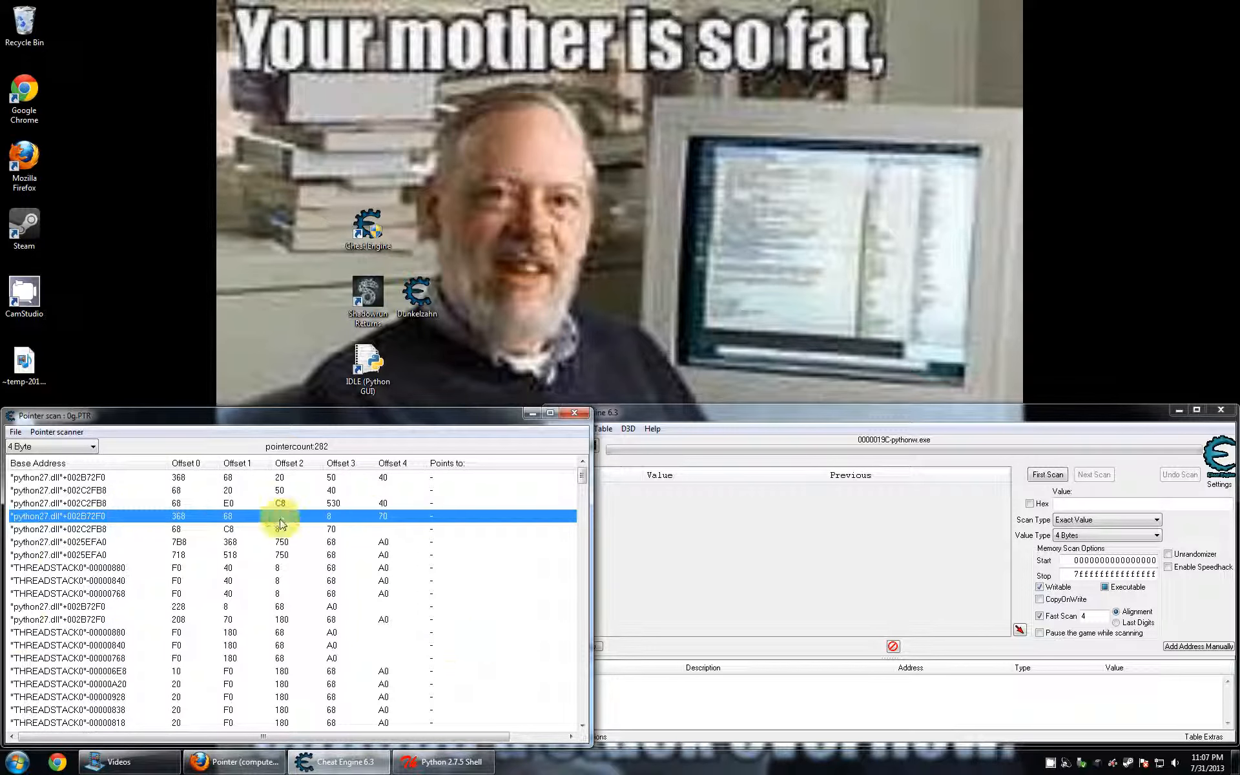
- Bring up the CamStudio recorder window and restore the minimized Python shell
click(1050, 761)
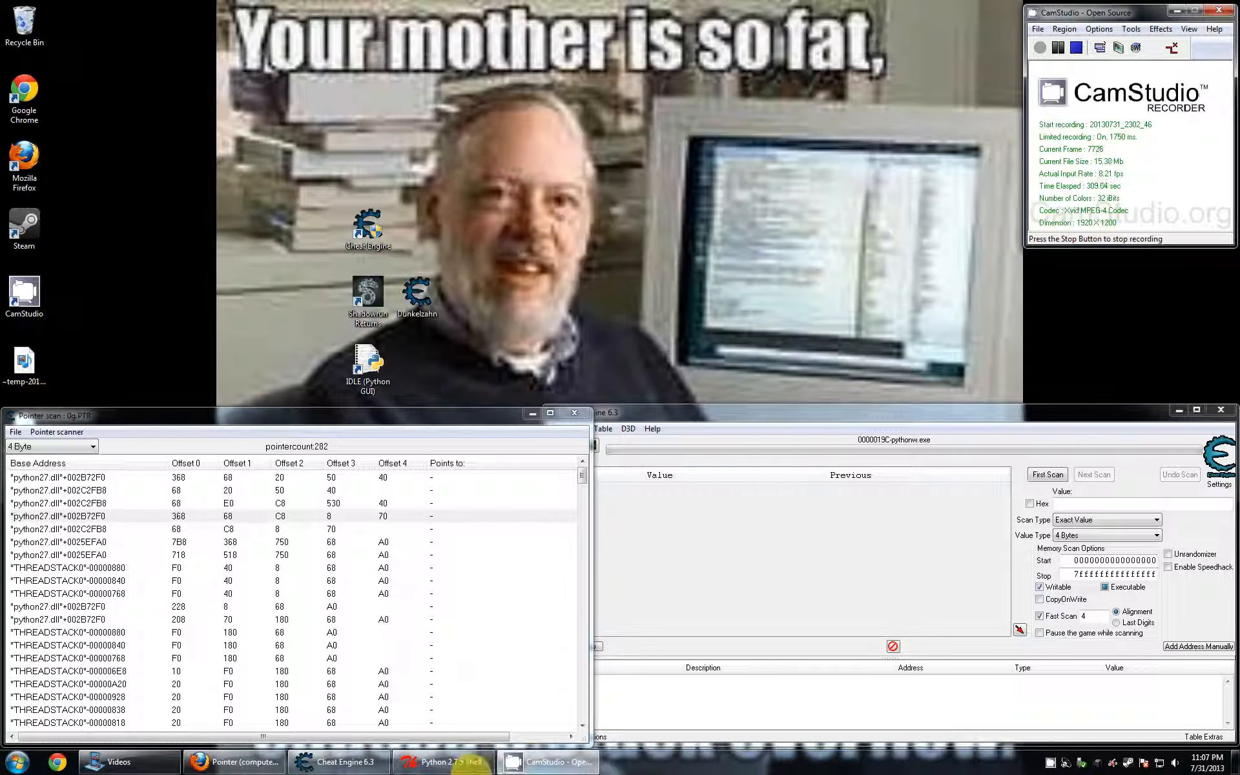
click(451, 769)
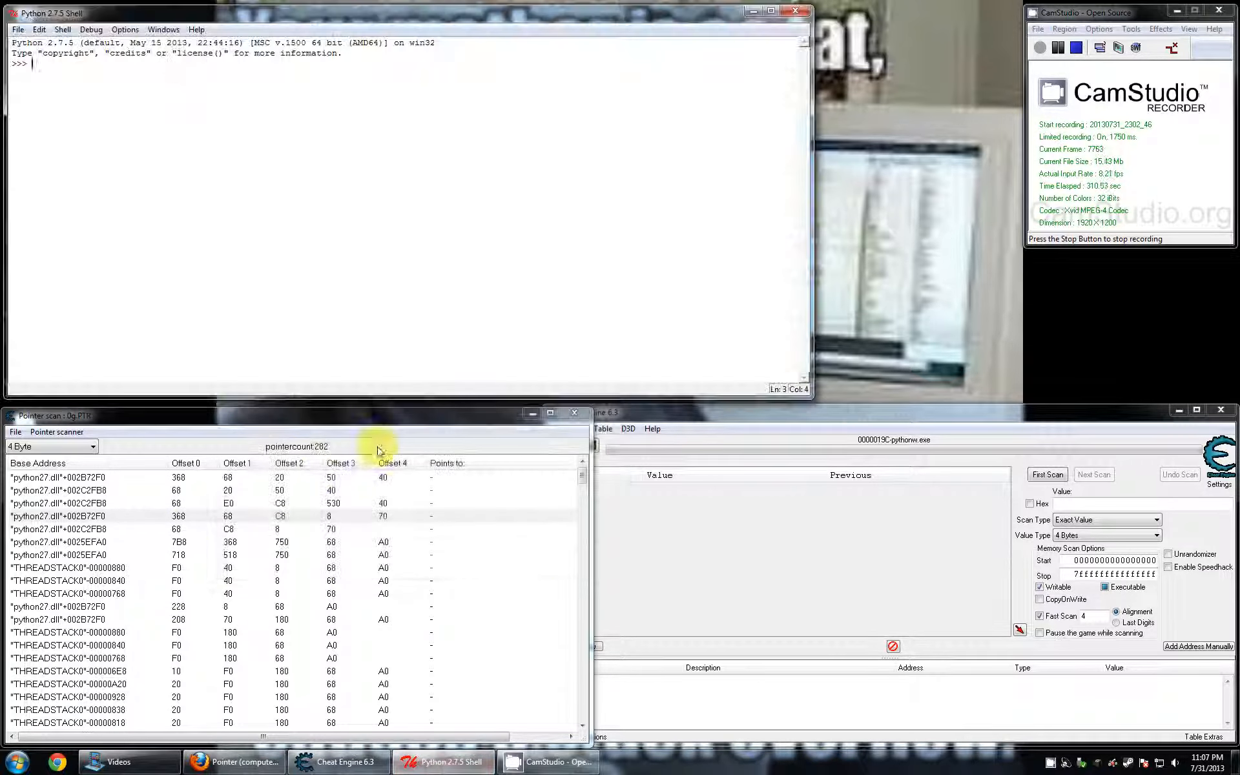
click(402, 580)
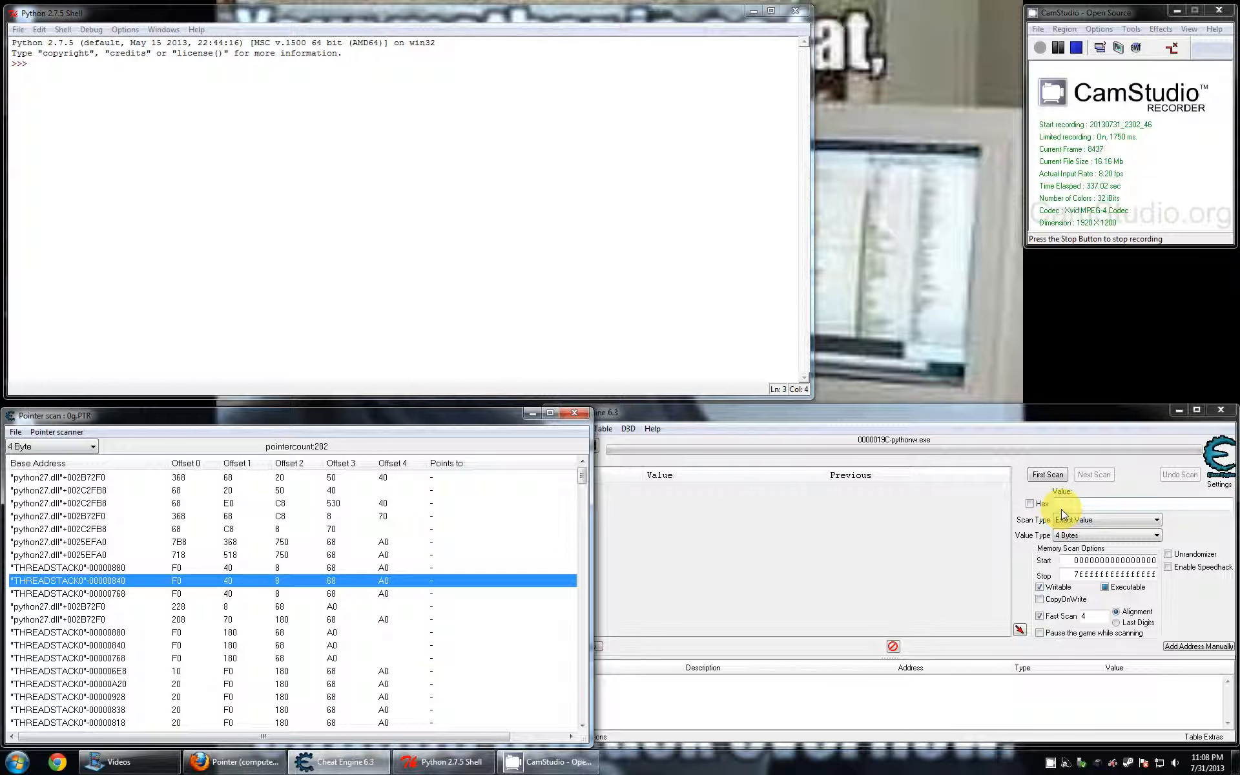
click(667, 589)
click(505, 515)
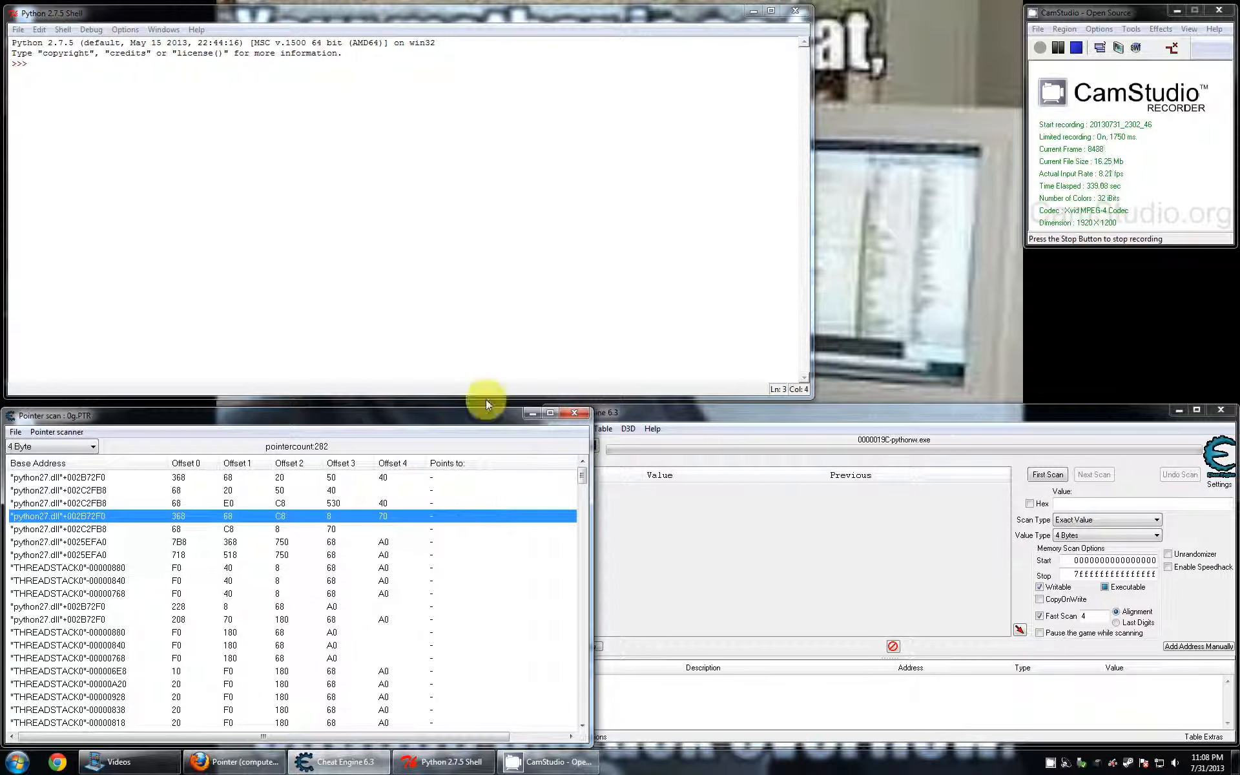
click(378, 193)
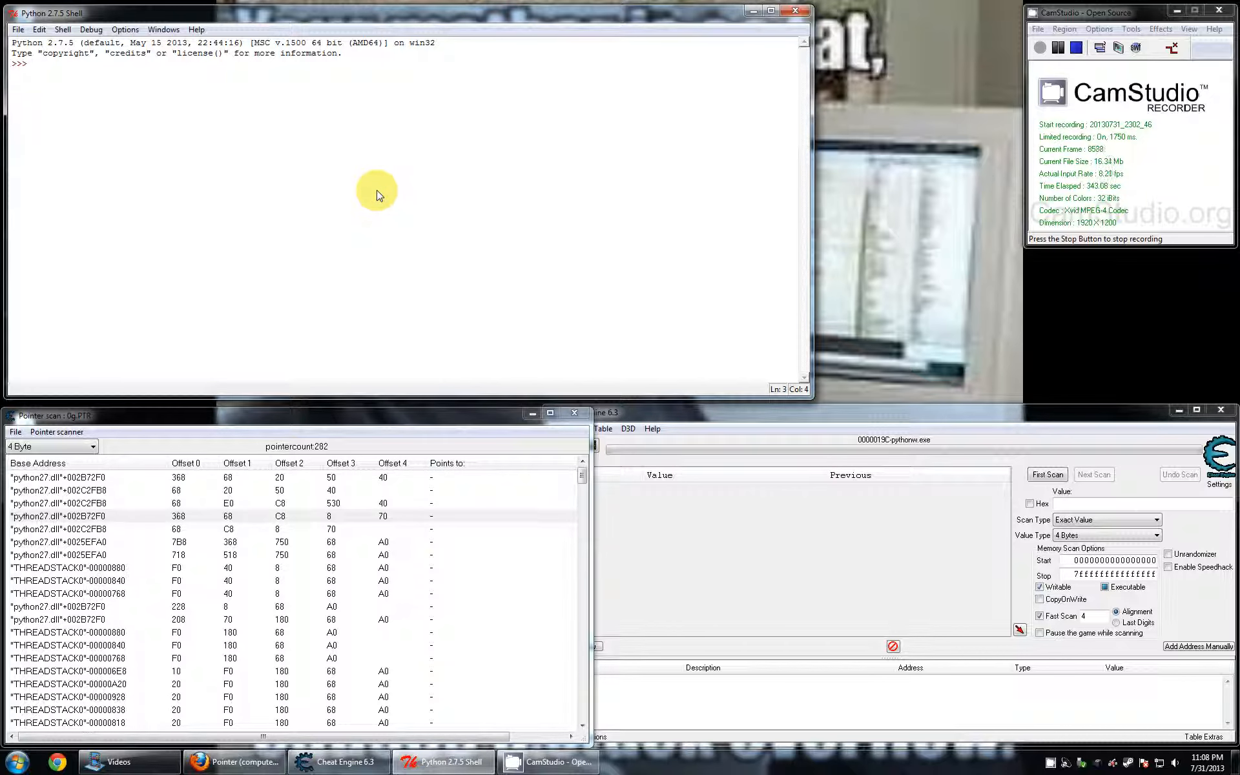
click(888, 545)
click(407, 236)
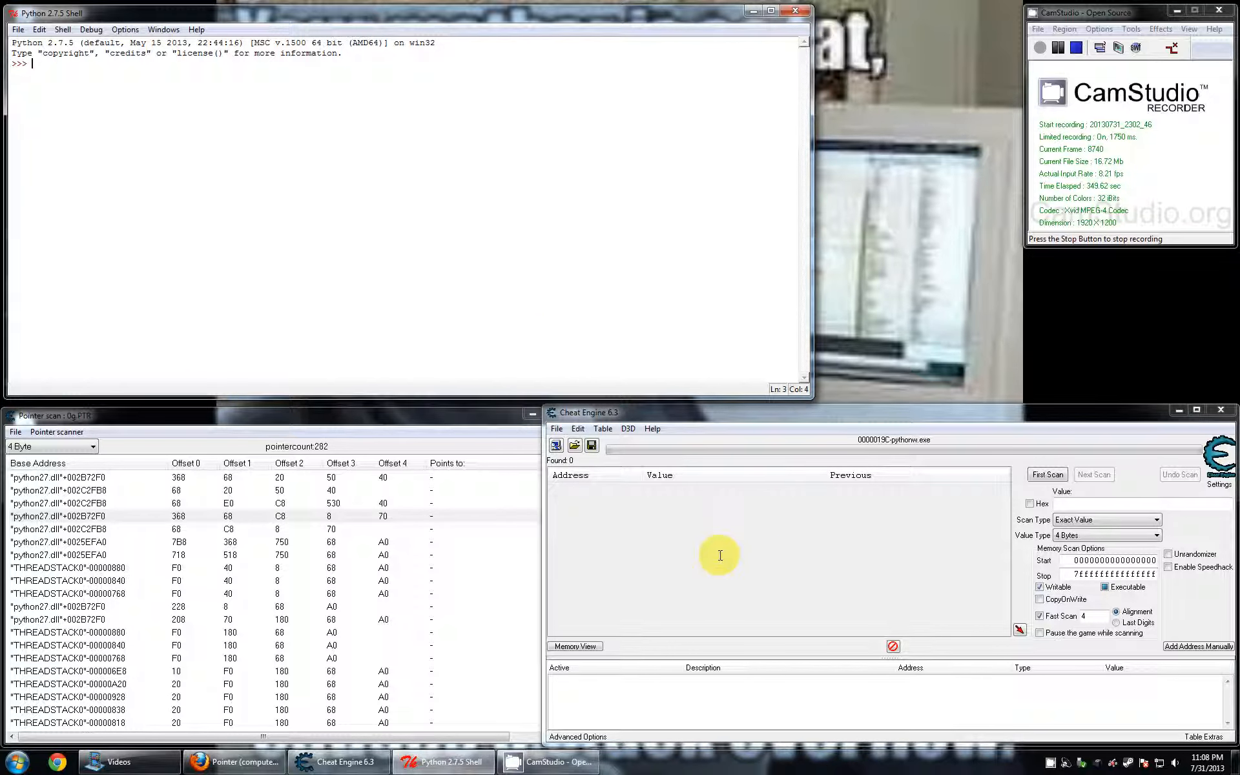
click(874, 609)
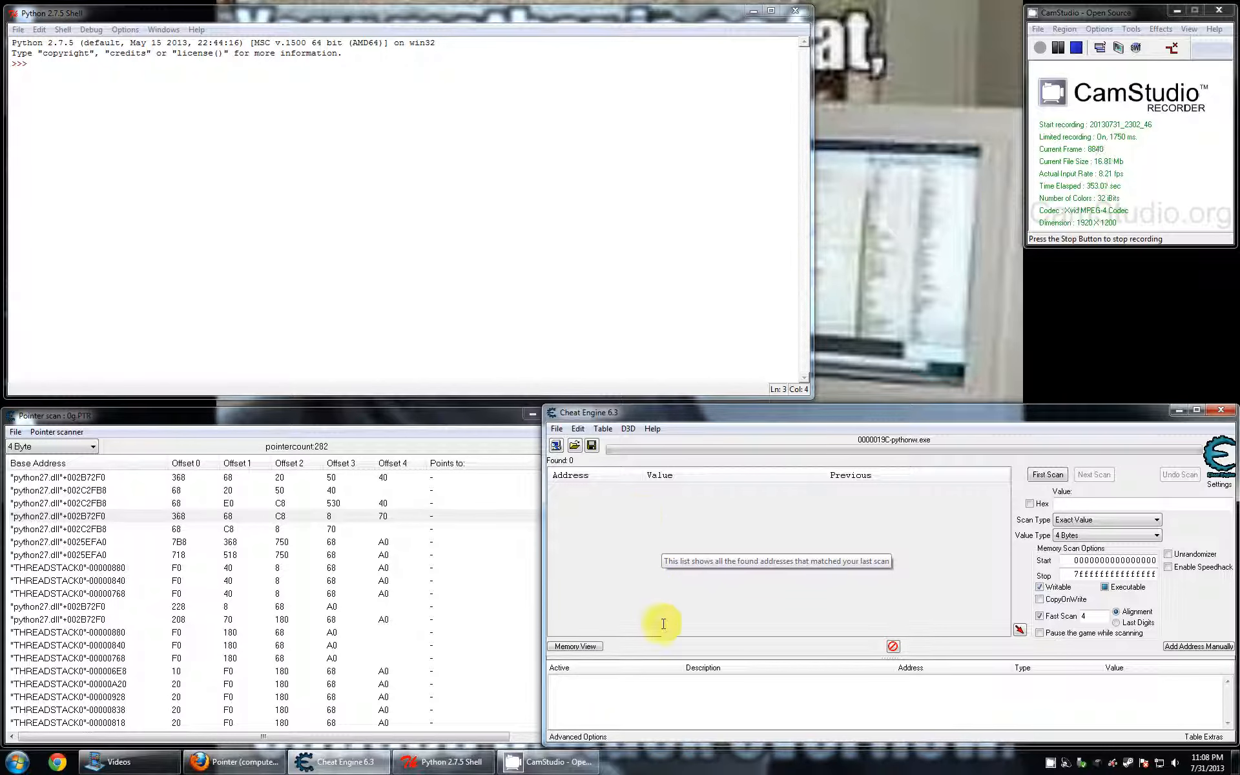
click(423, 556)
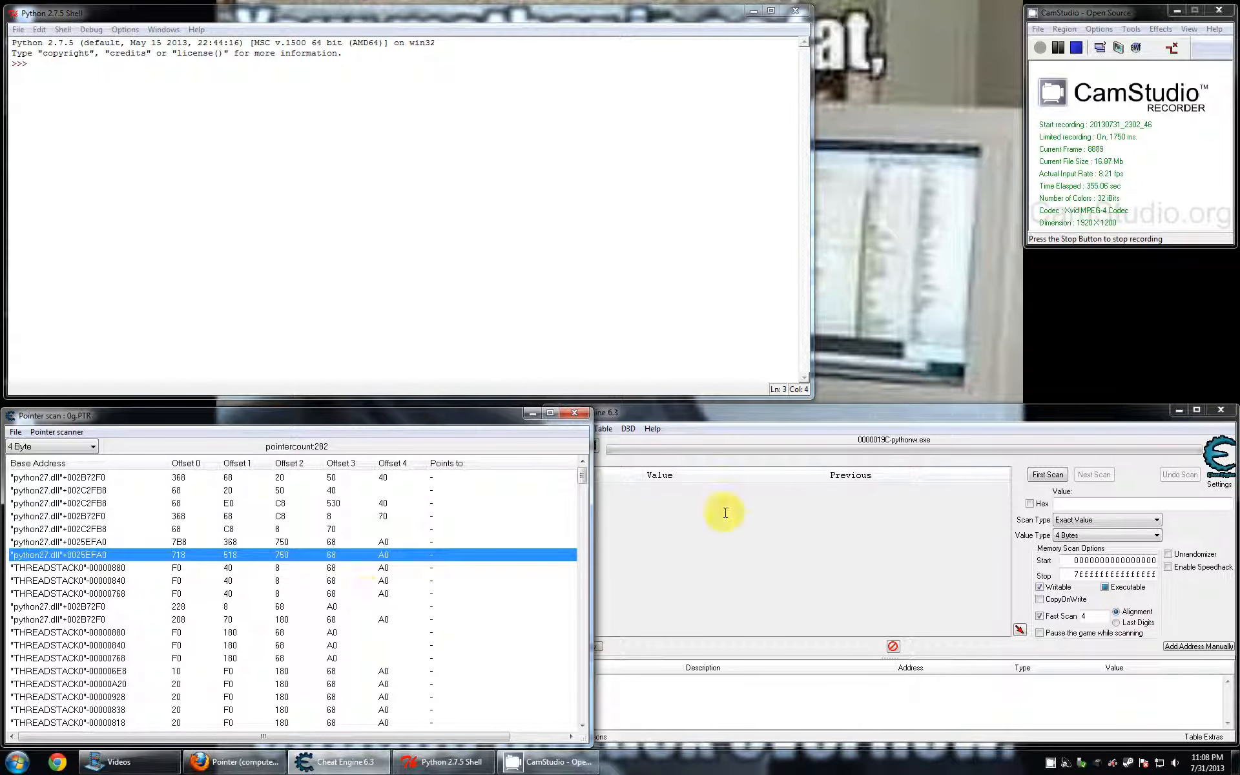
click(913, 436)
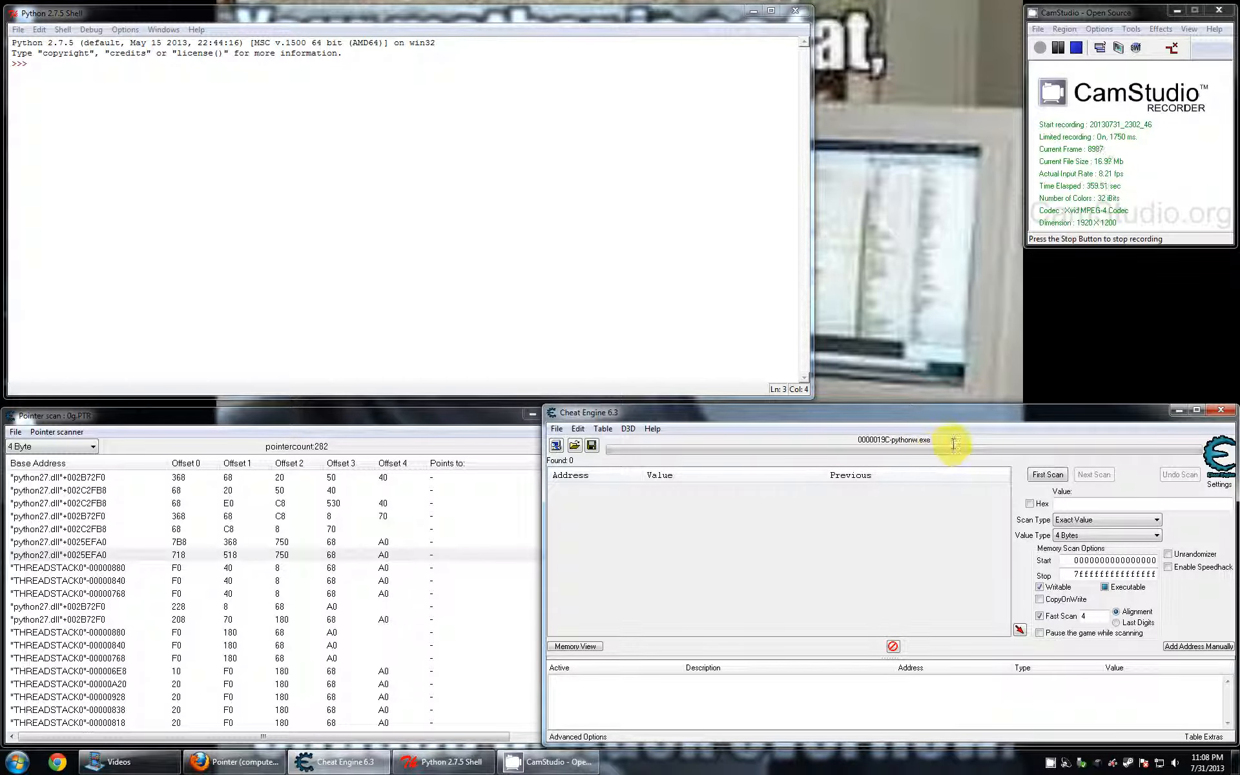
click(430, 618)
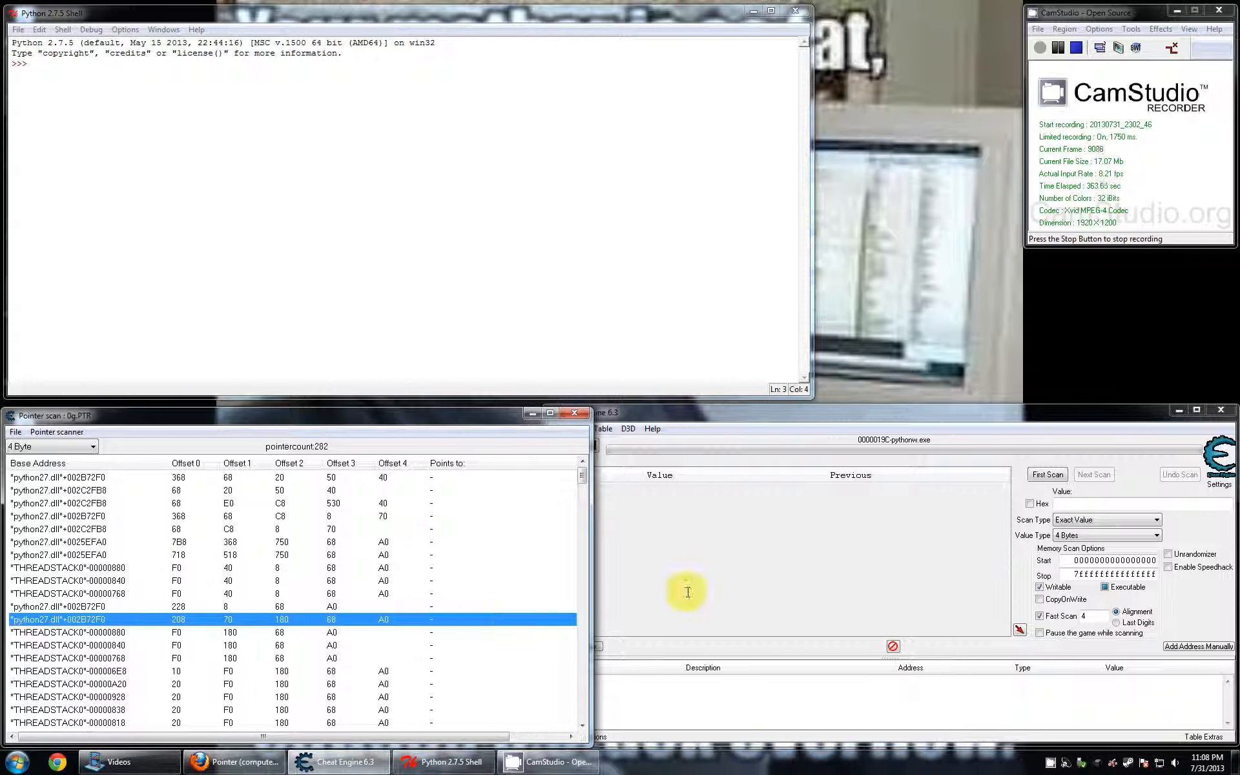
click(382, 240)
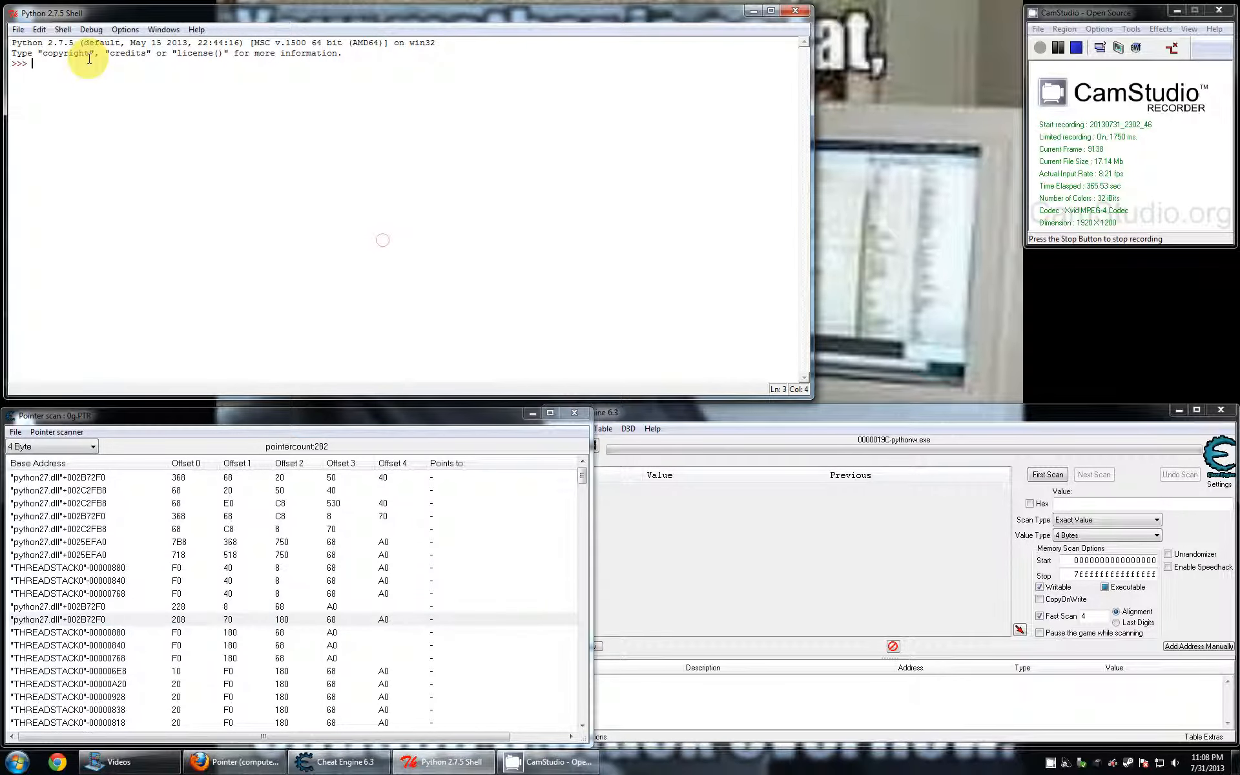
- Attach Cheat Engine to the 0000139C-pythonw.exe process from the process list
click(707, 529)
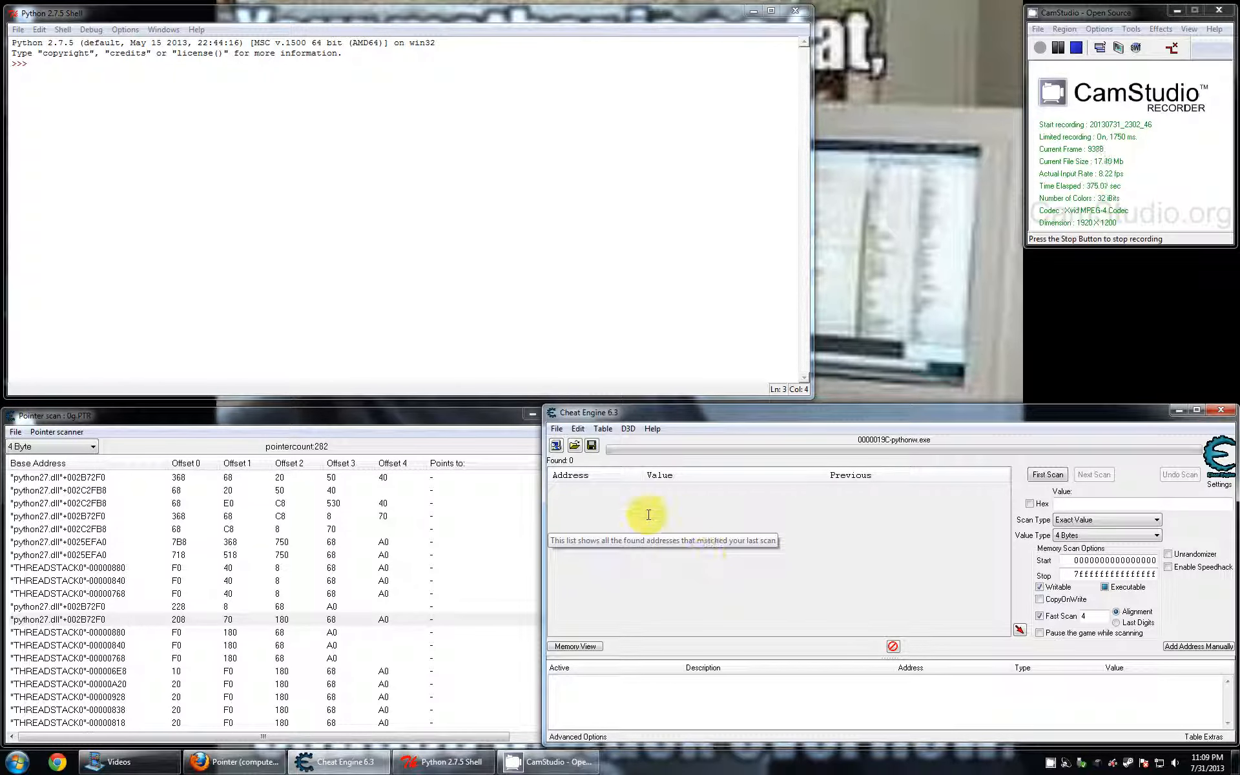
click(555, 448)
click(897, 556)
click(859, 567)
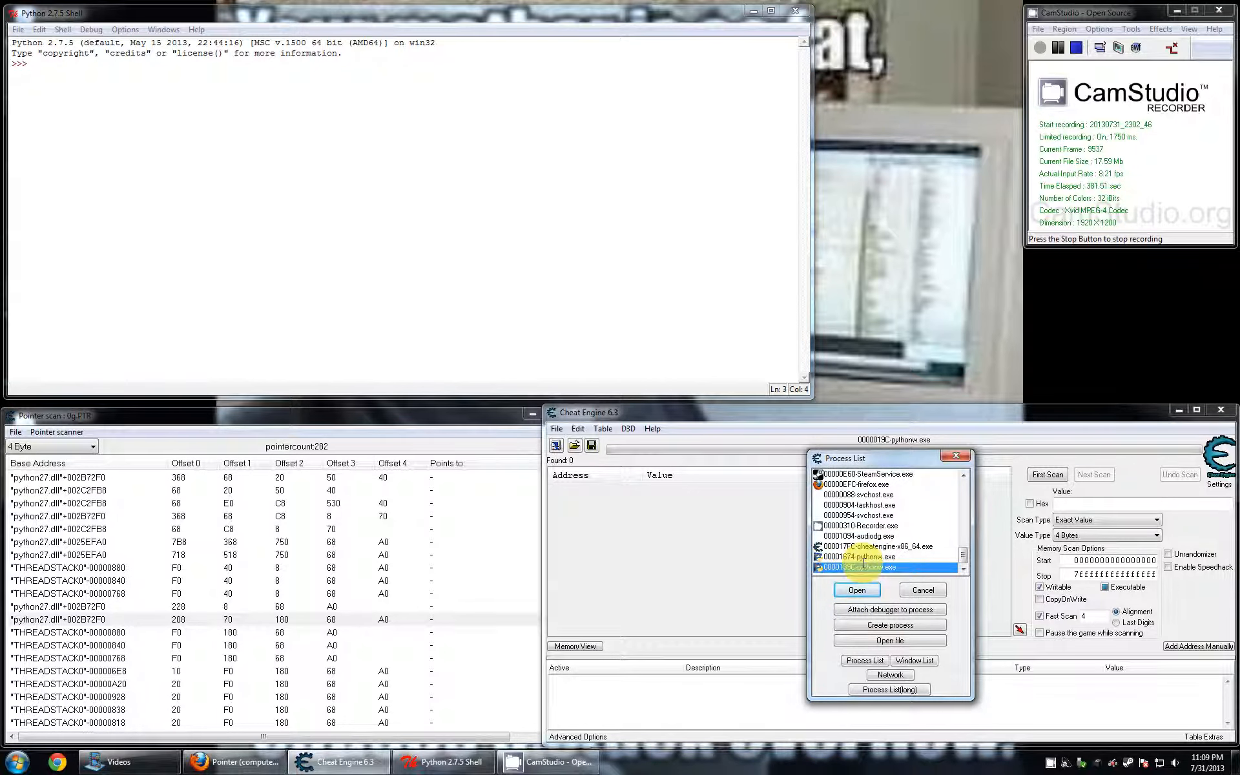
double_click(864, 566)
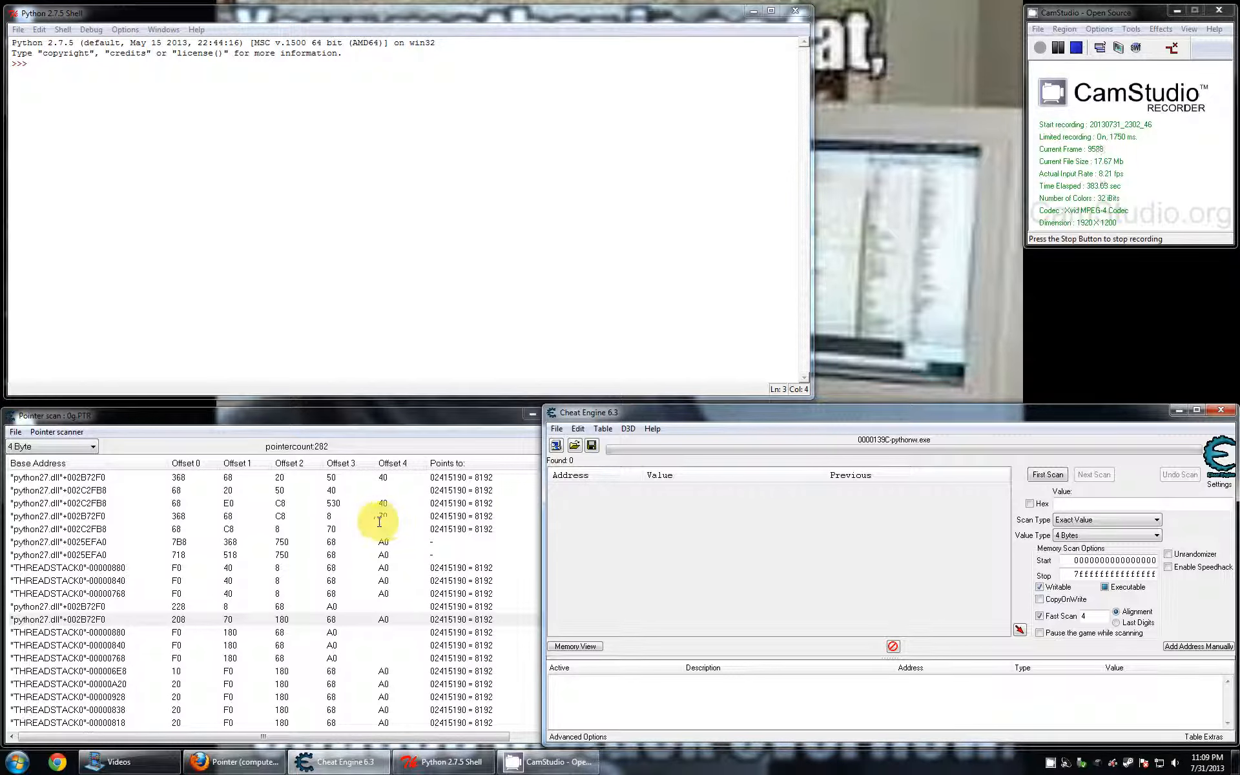
- Examine which addresses the pointer scan results point to in the attached process, selecting the python27.dll+0025EFA0 pointer with first offset 718
click(310, 567)
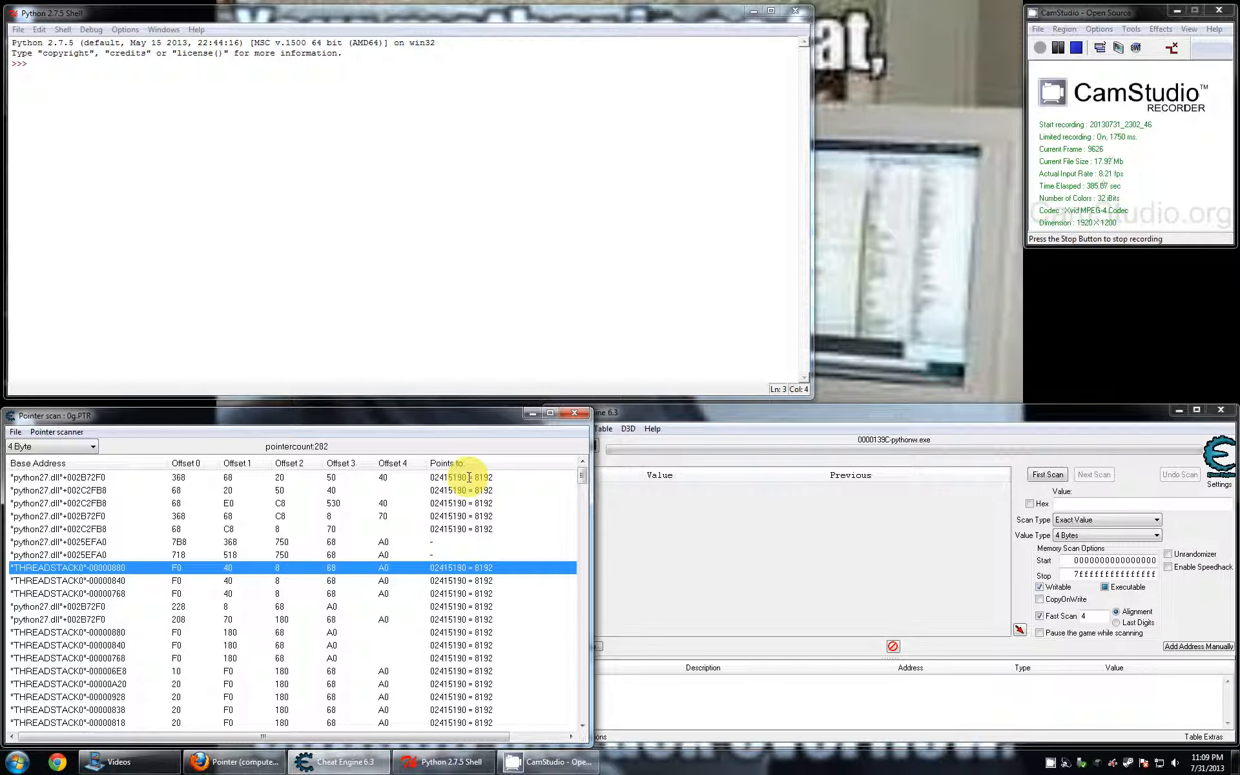
click(377, 121)
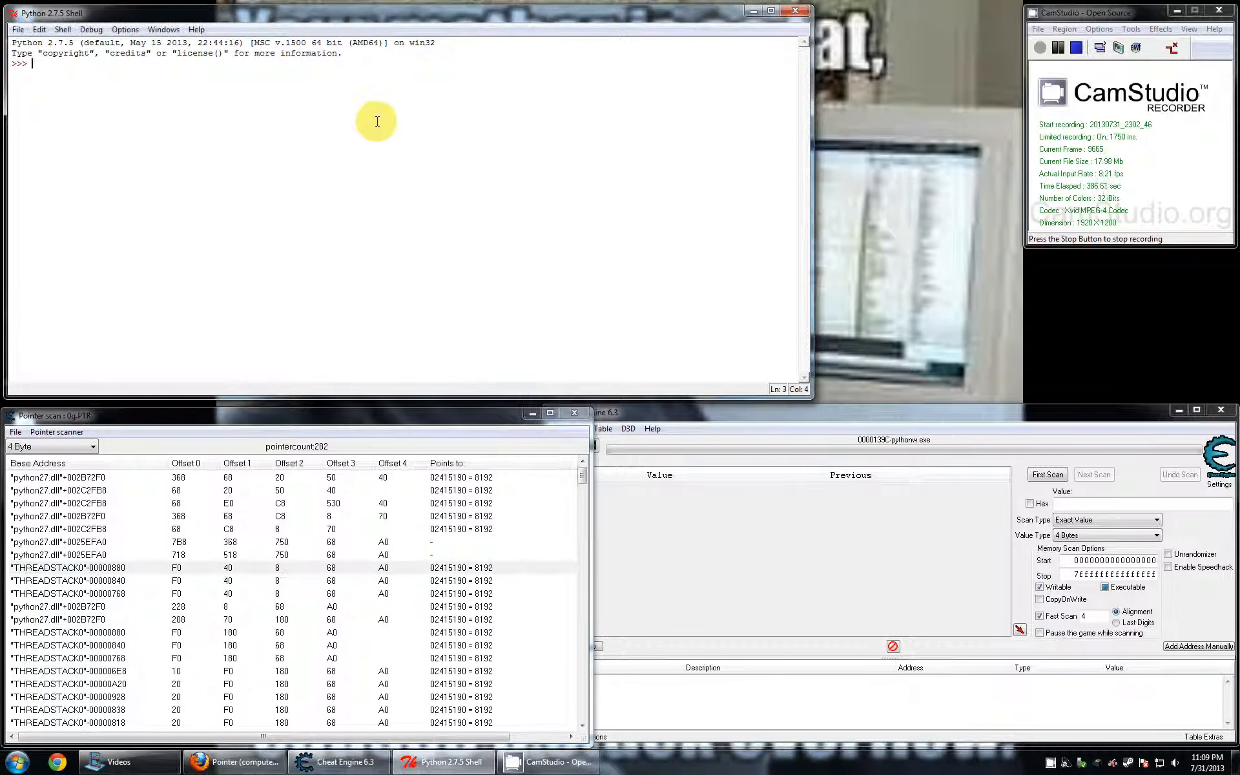
click(745, 528)
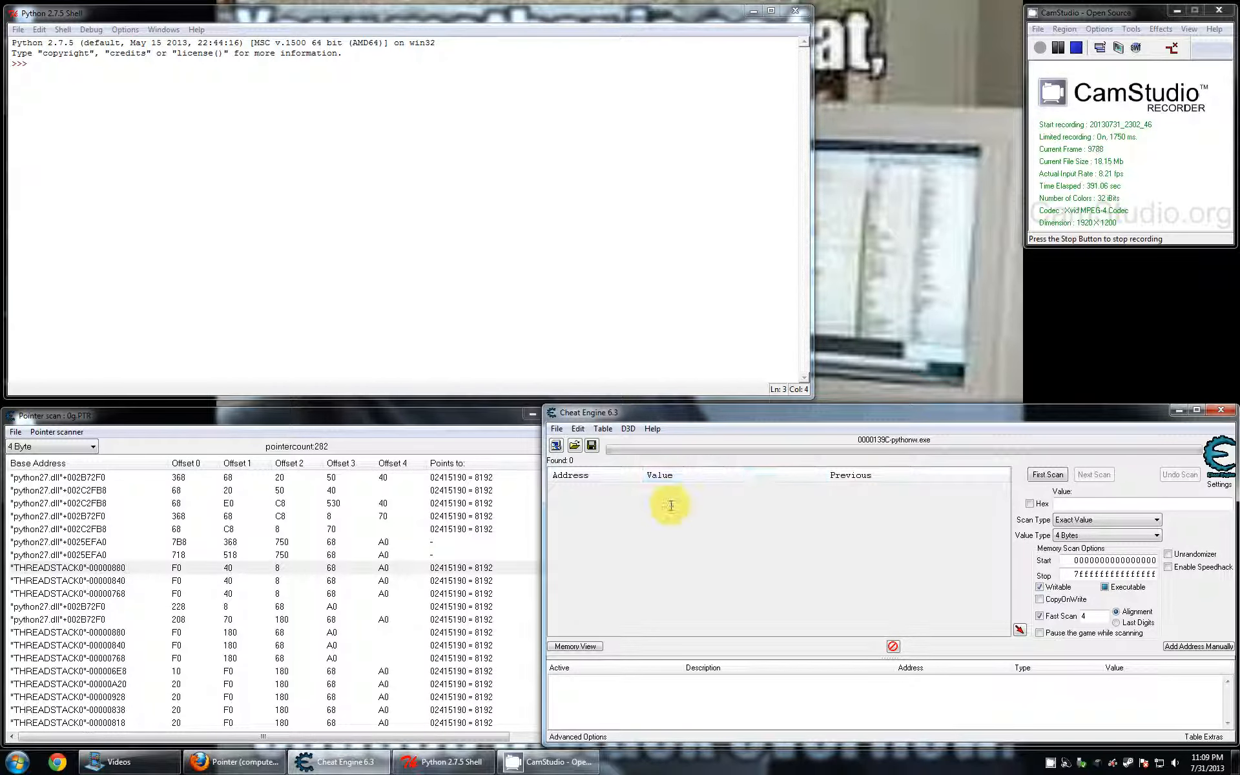
click(274, 552)
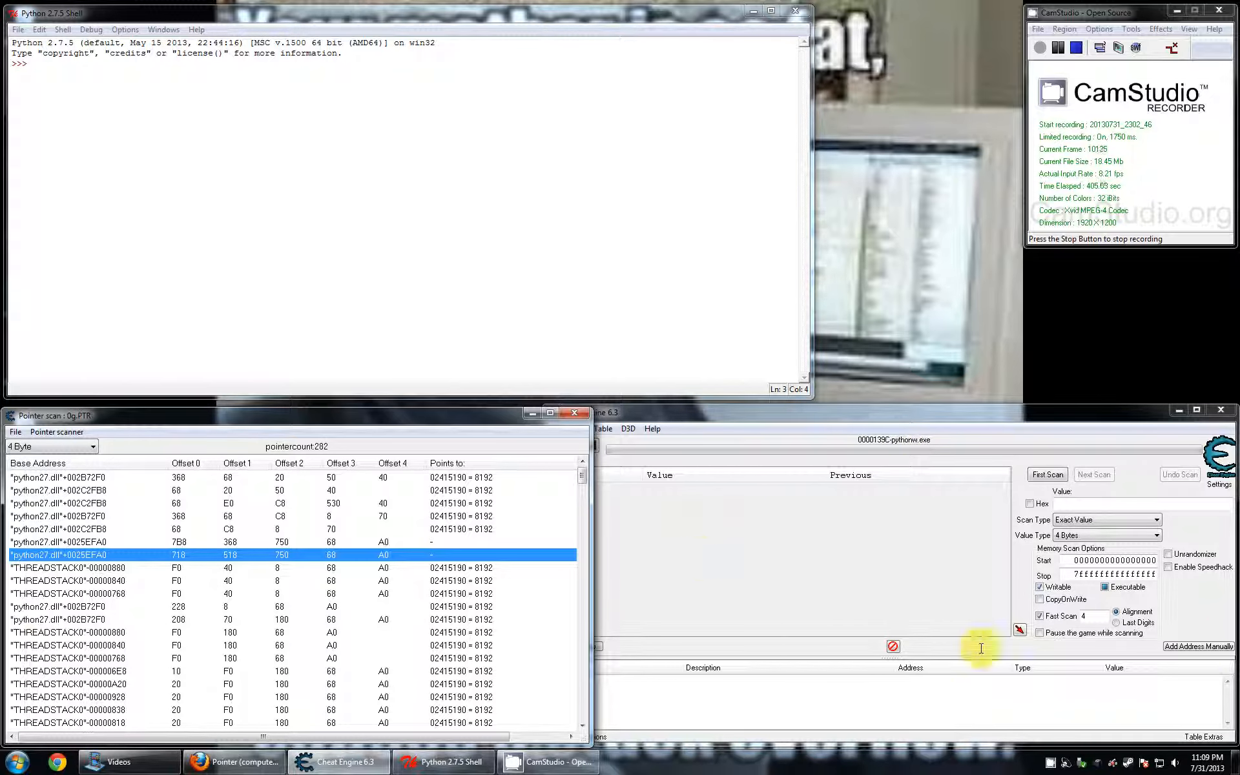
- Check how python27.dll and THREADSTACK resolve as manually entered addresses, cancelling without adding an entry
click(1204, 646)
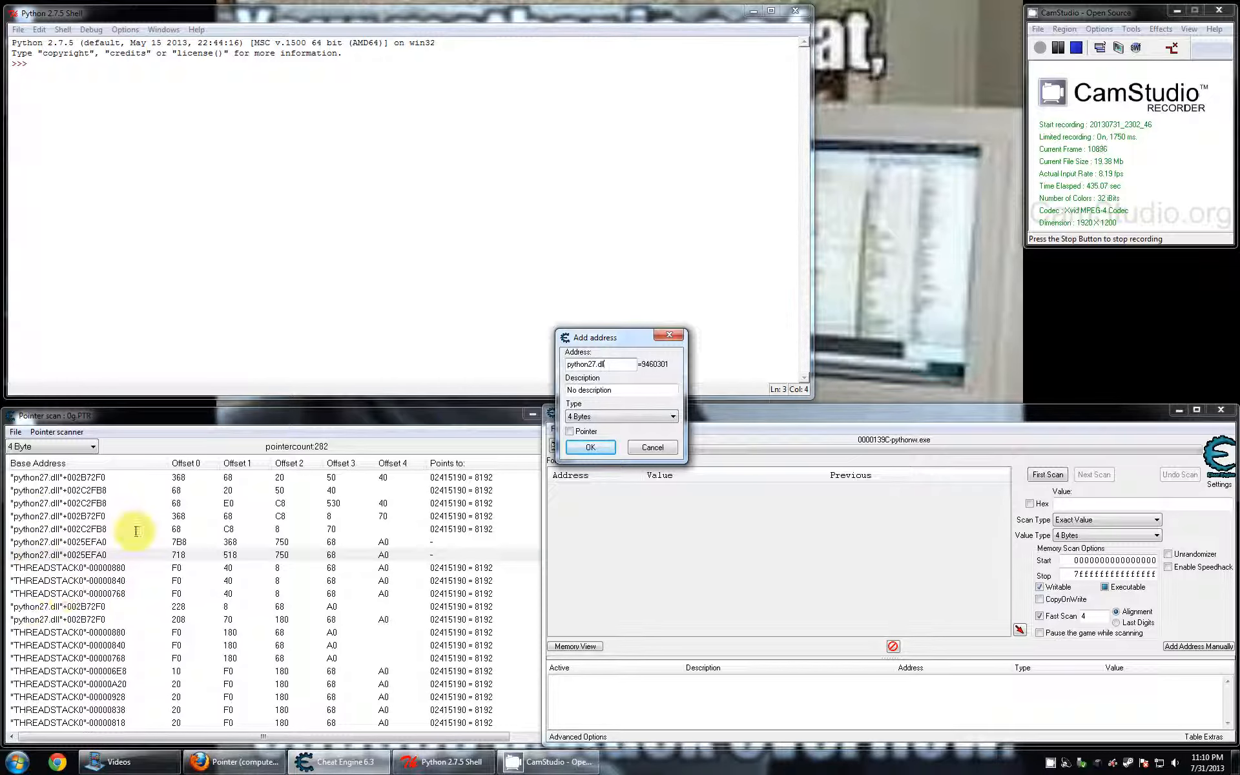
drag(606, 367, 423, 363)
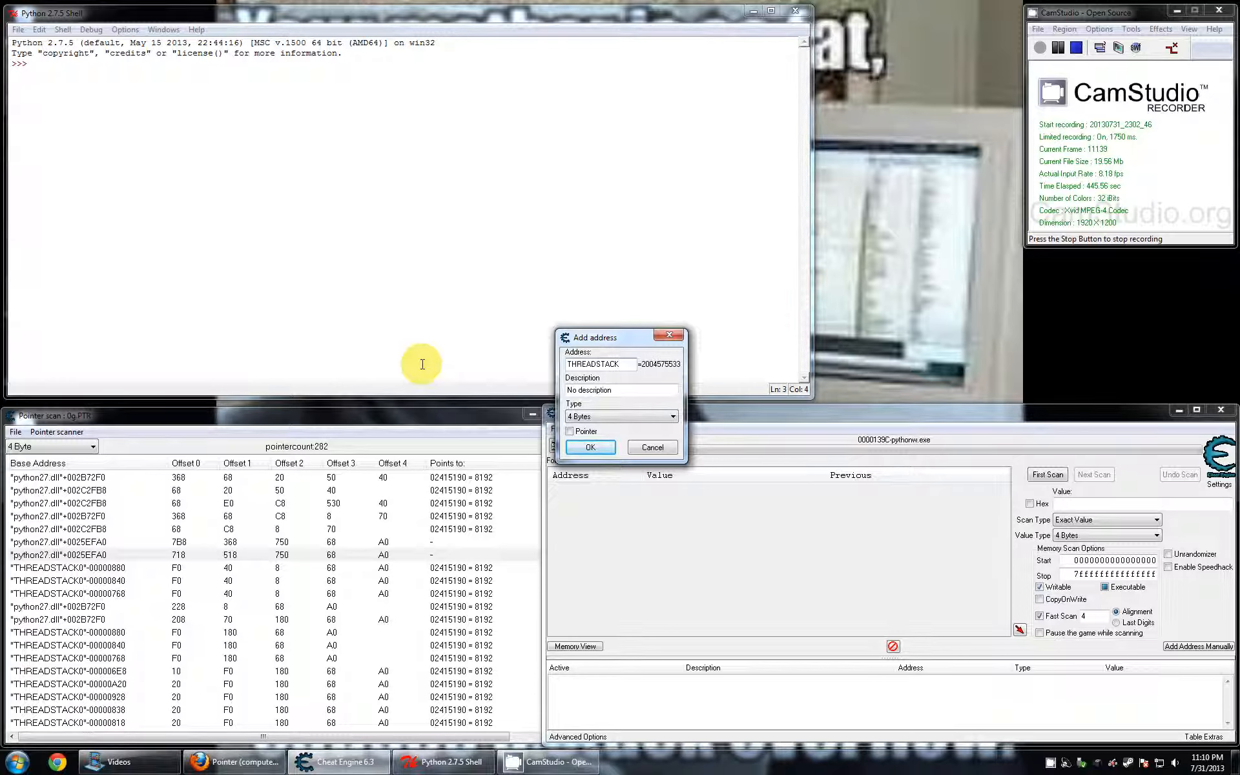
click(666, 447)
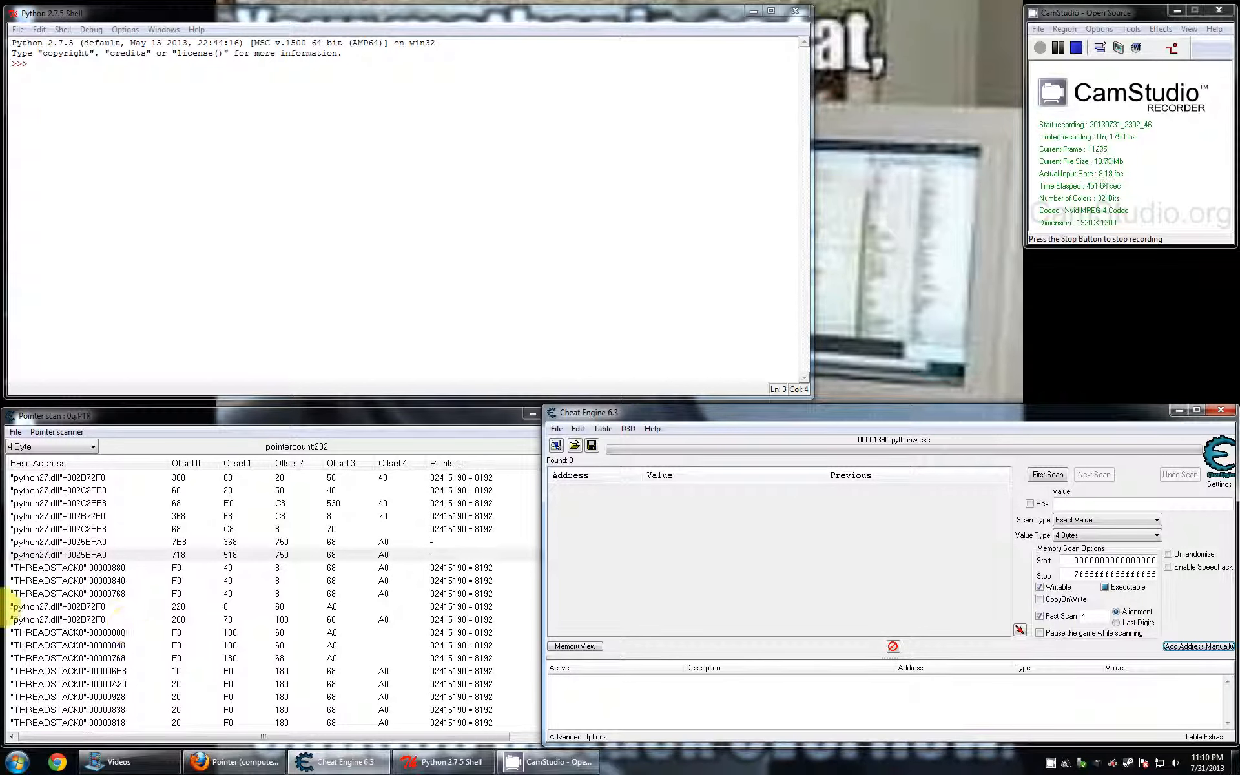
- Compare the offsets and target addresses of the python27.dll and THREADSTACK pointers in the pointer scan results
click(19, 581)
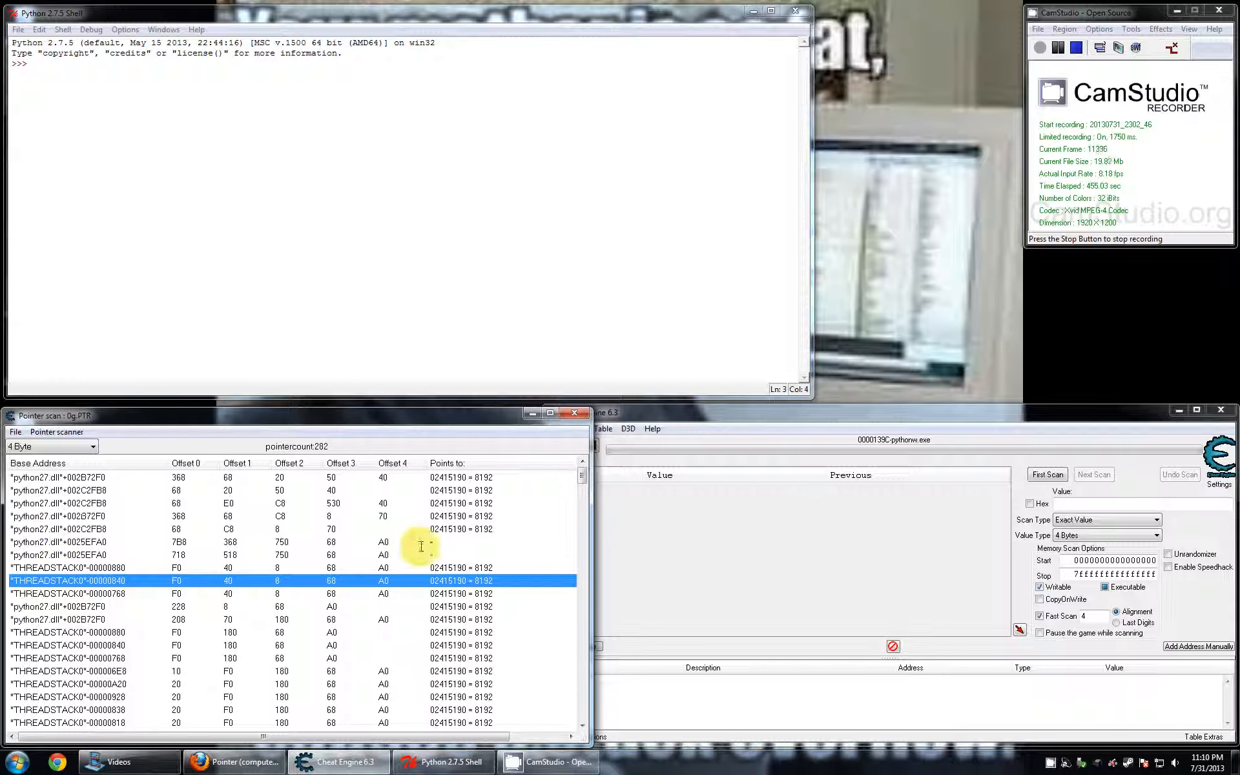
click(346, 542)
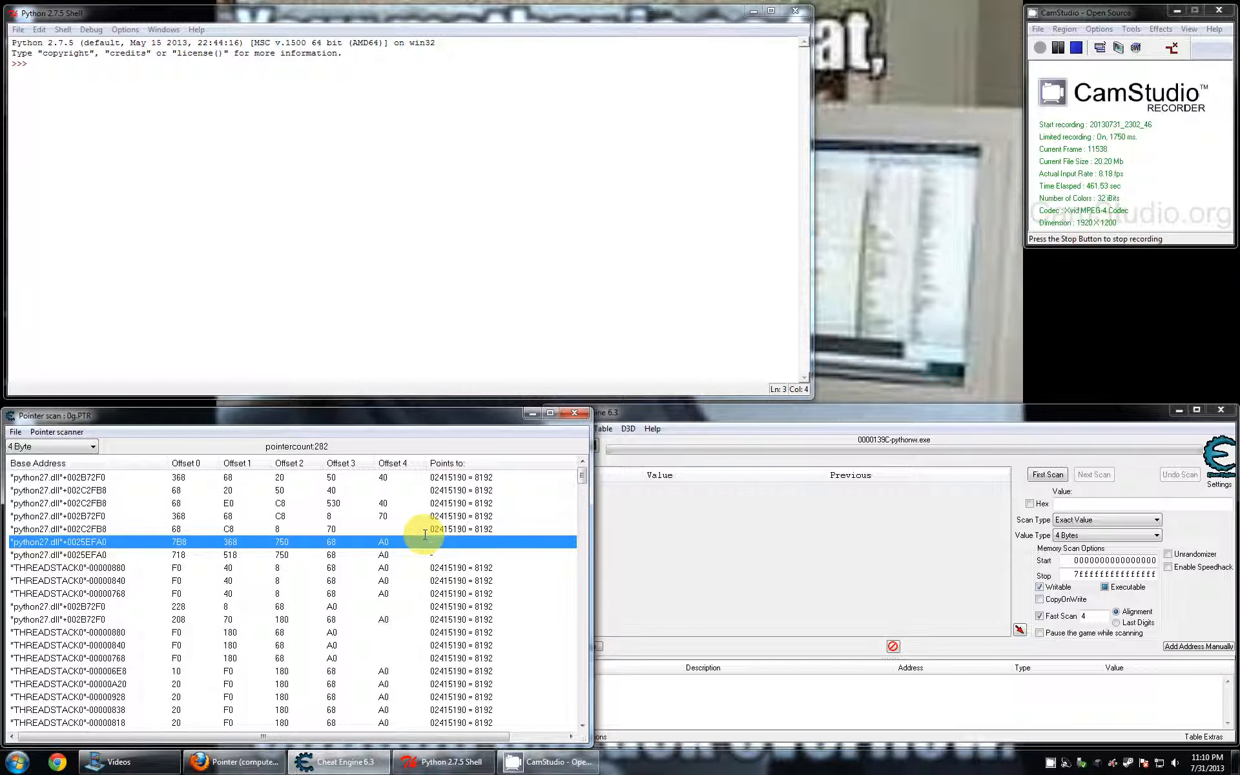
mouse_move(577, 488)
mouse_down()
mouse_move(581, 700)
mouse_move(556, 481)
mouse_up()
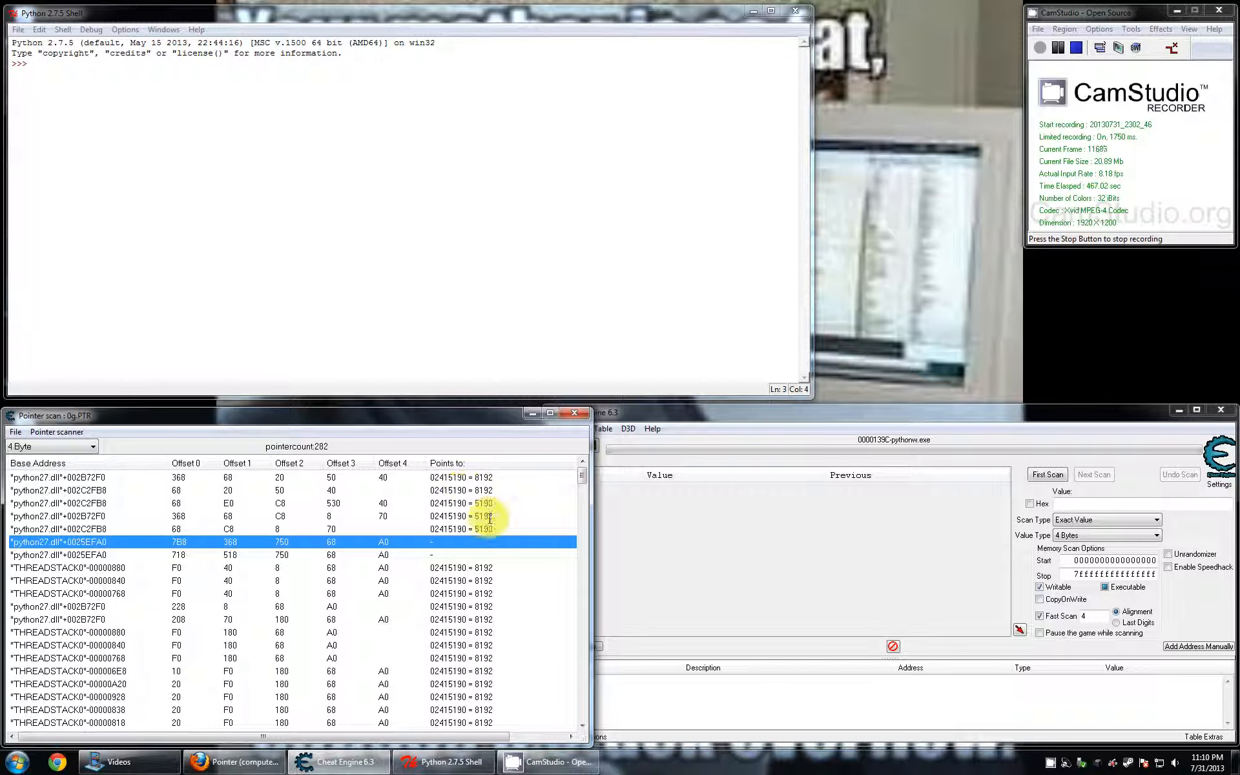
click(303, 567)
click(252, 503)
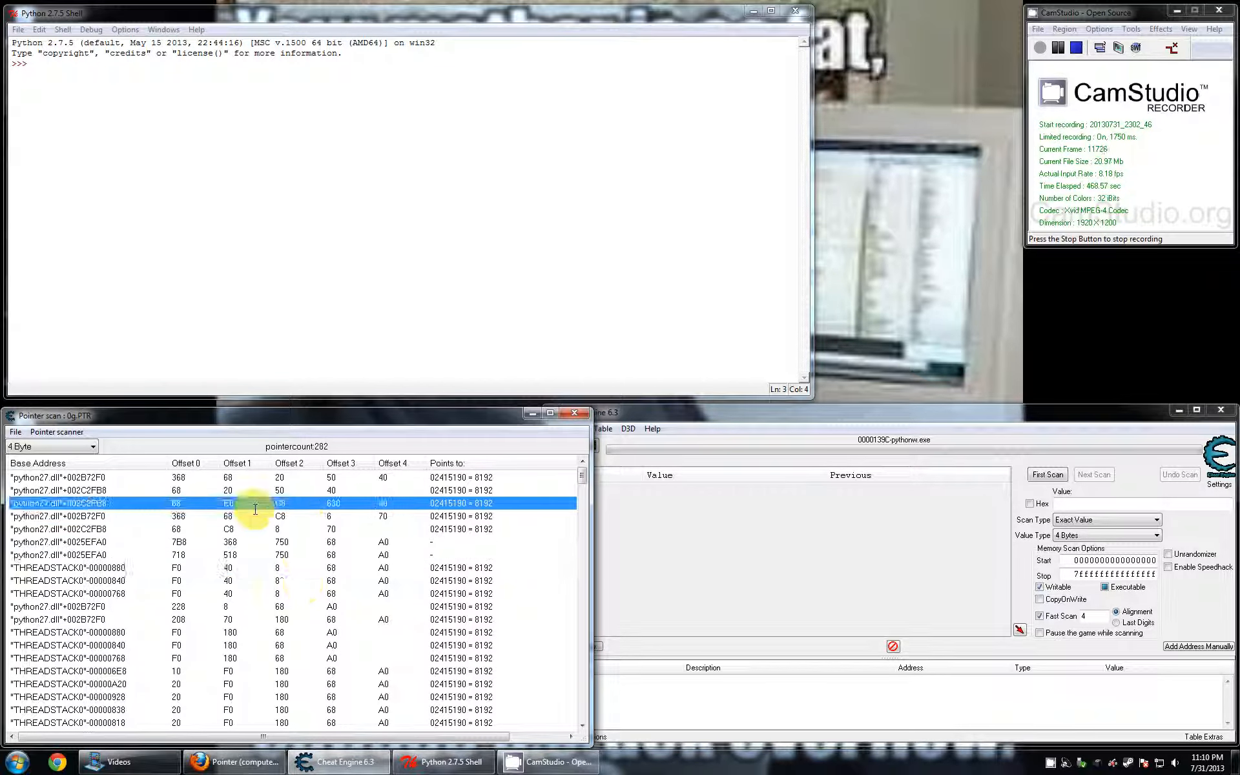
click(310, 170)
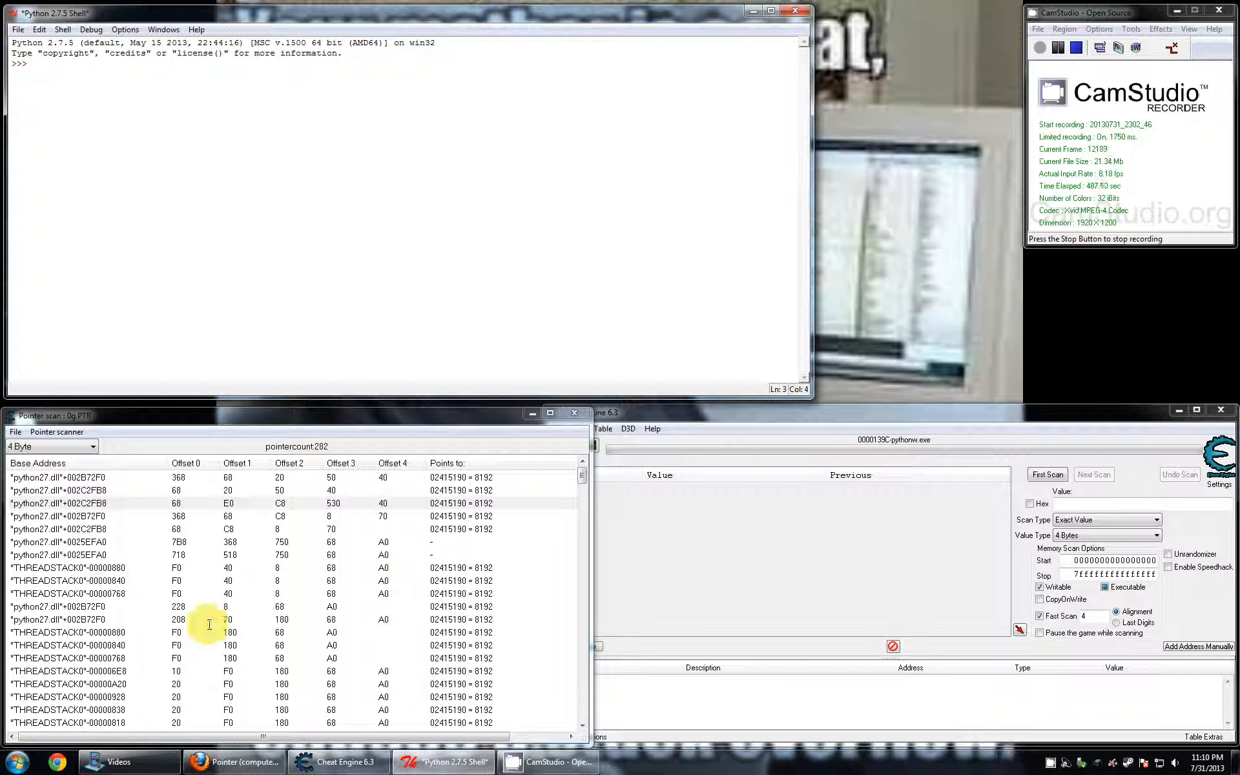
click(210, 568)
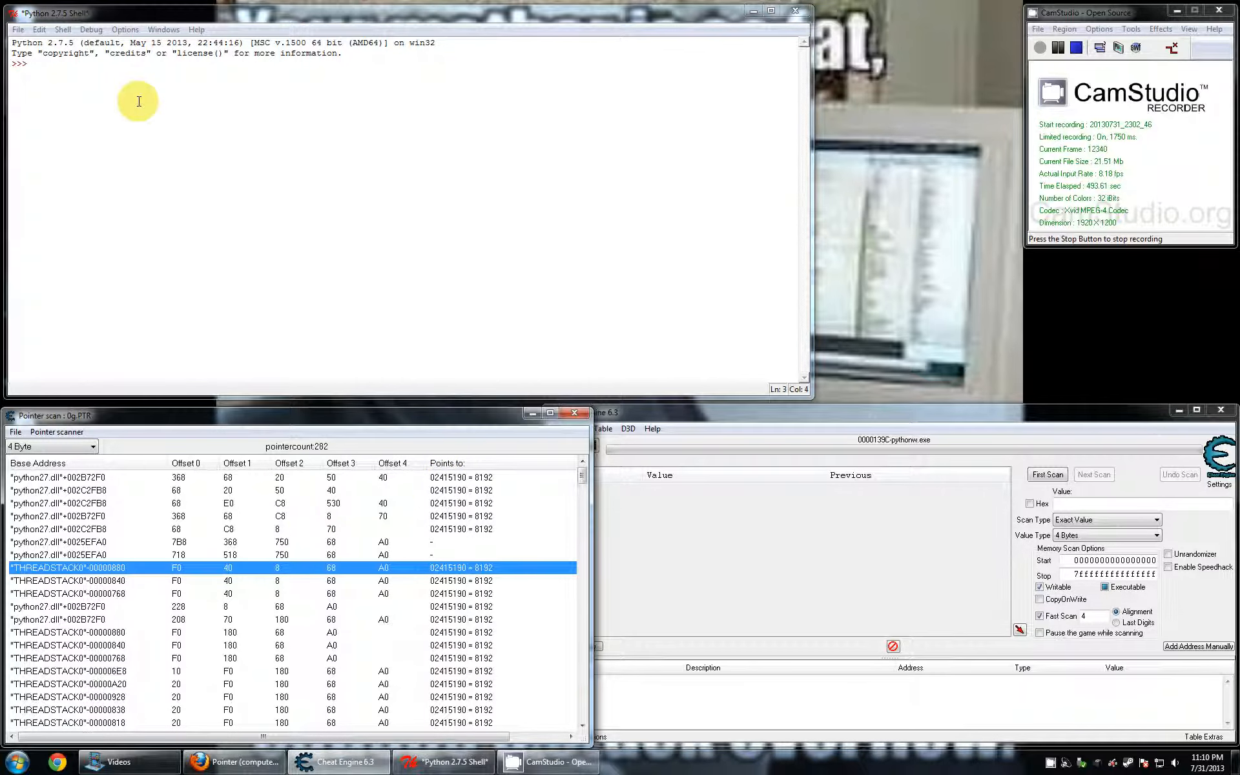
- Assign 5432 to please_end_this_god in the Python shell and check the python27.dll+002C2FB8 pointers in the scan results
click(311, 168)
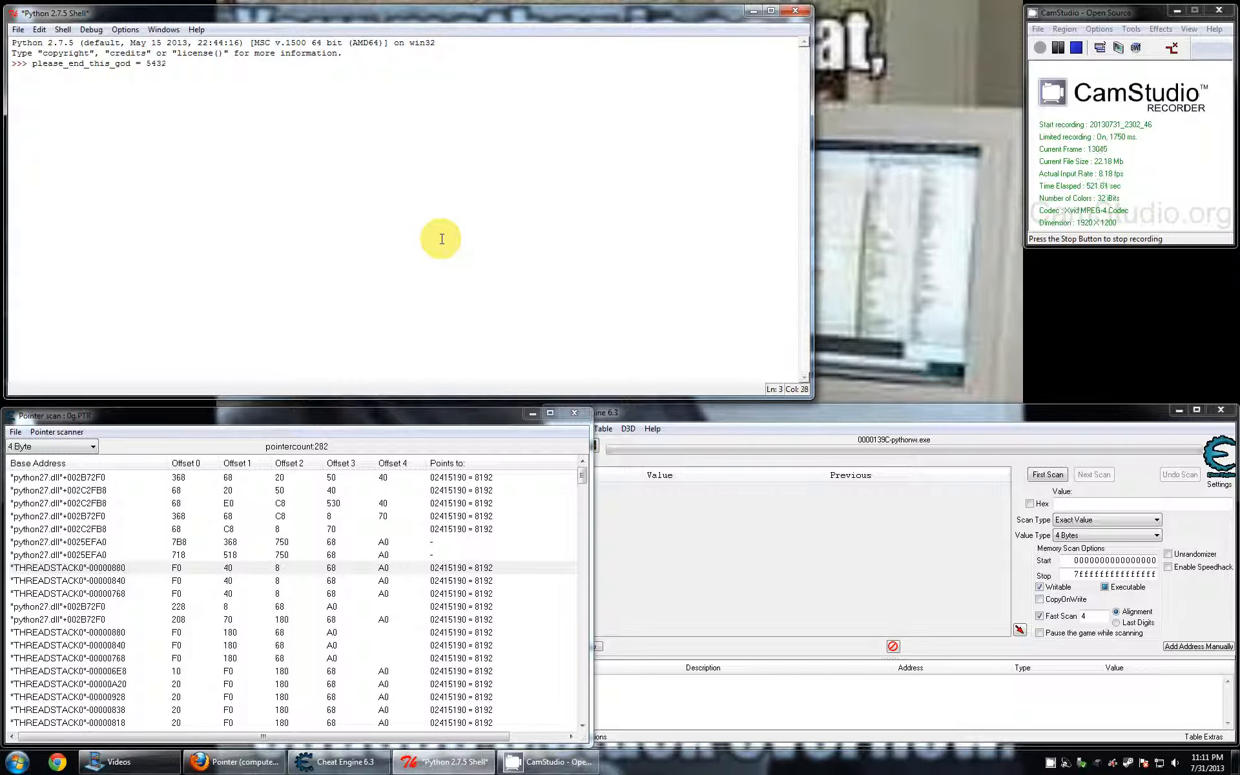
key(Return)
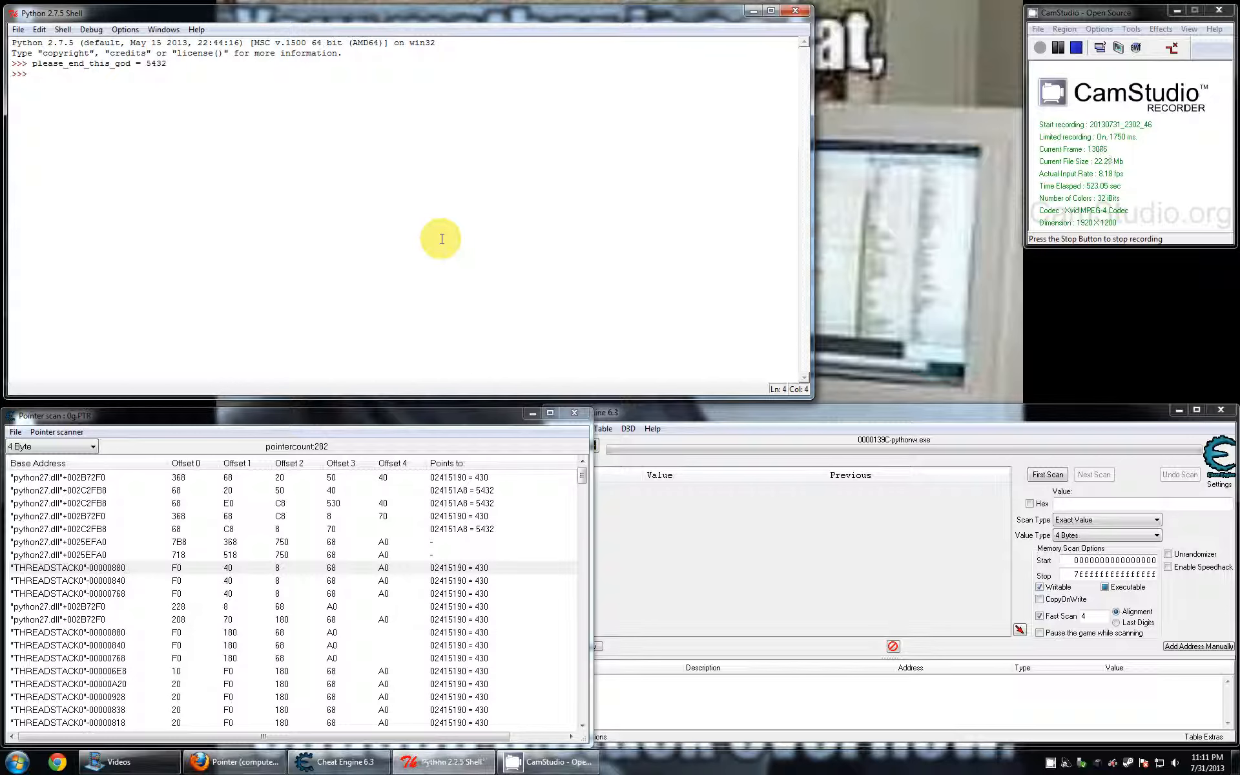
click(396, 504)
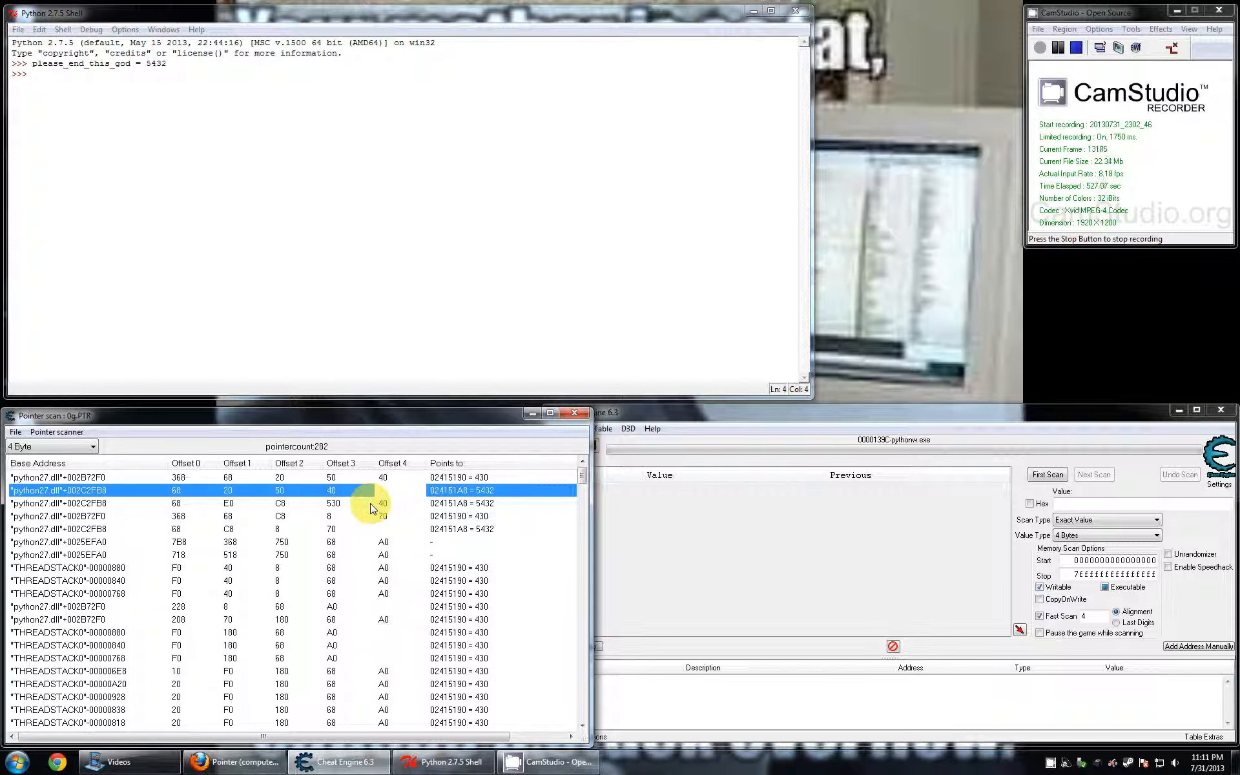
click(351, 528)
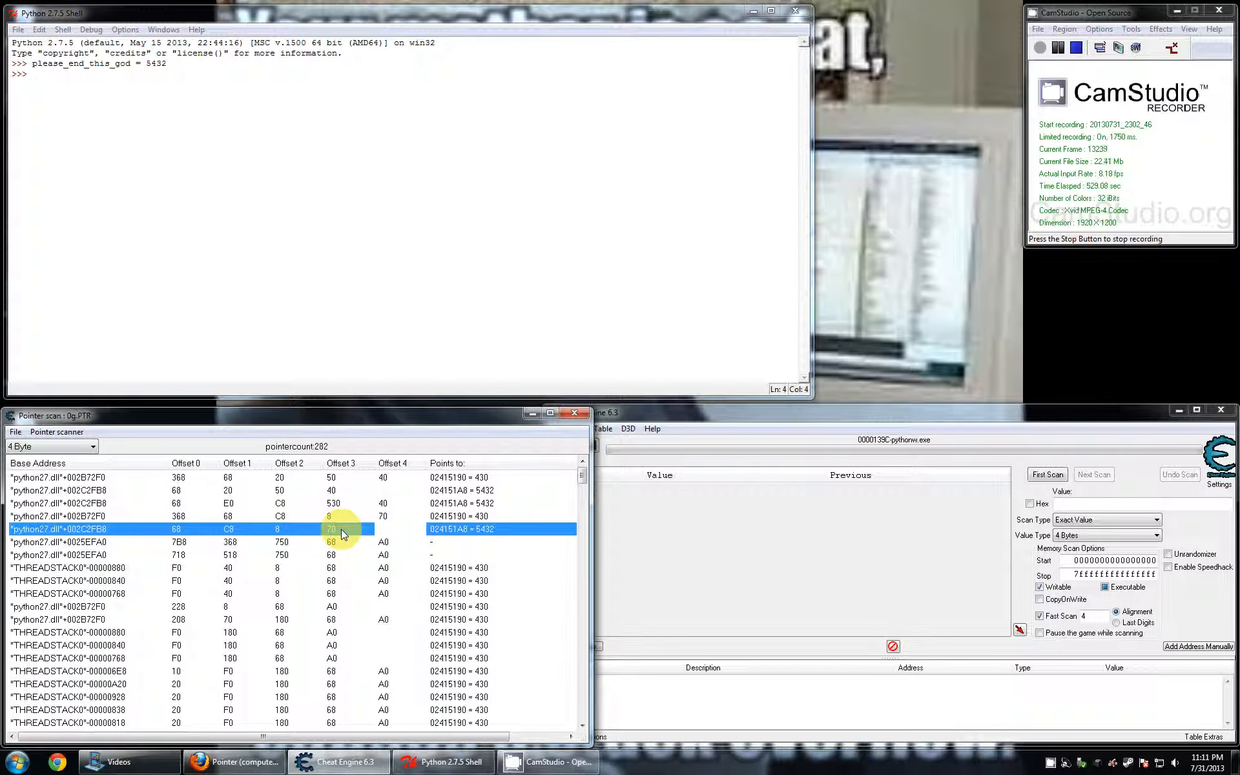
click(57, 431)
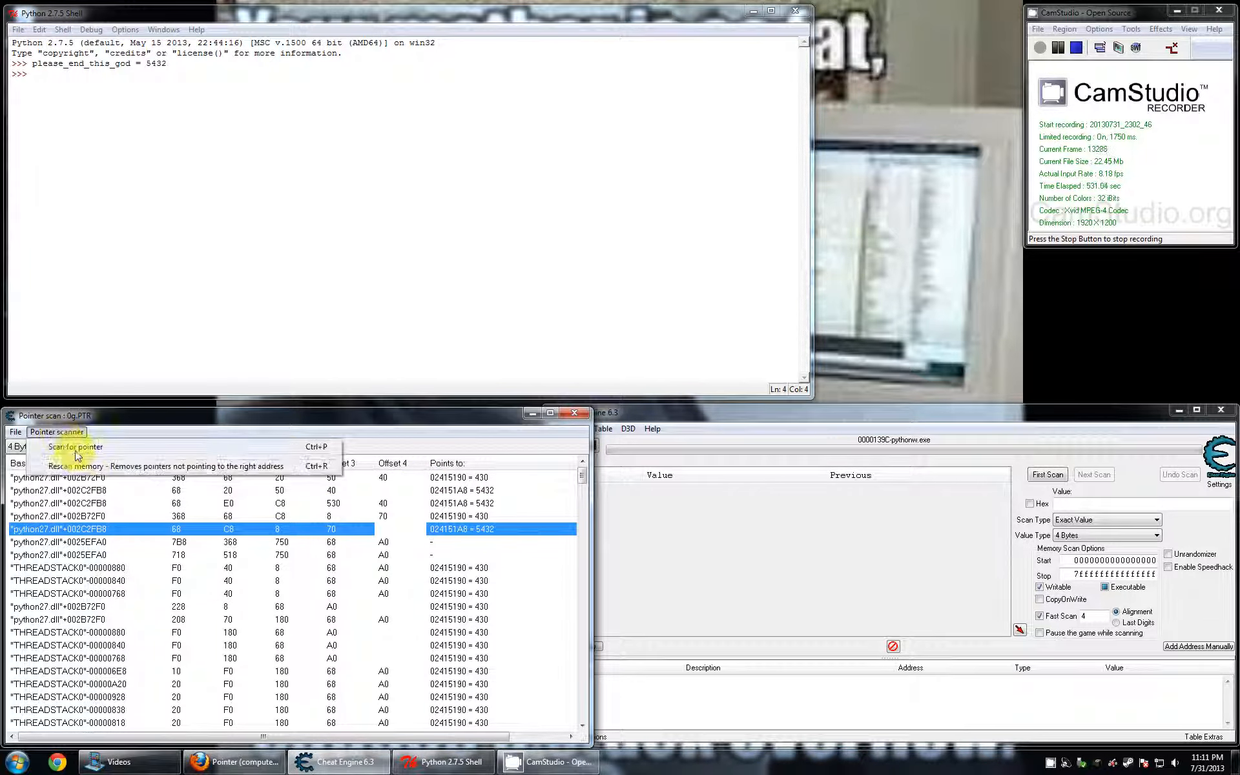
click(258, 299)
- Reopen the 0000139C-pythonw.exe process in Cheat Engine and scan it for the exact value 5432
click(739, 536)
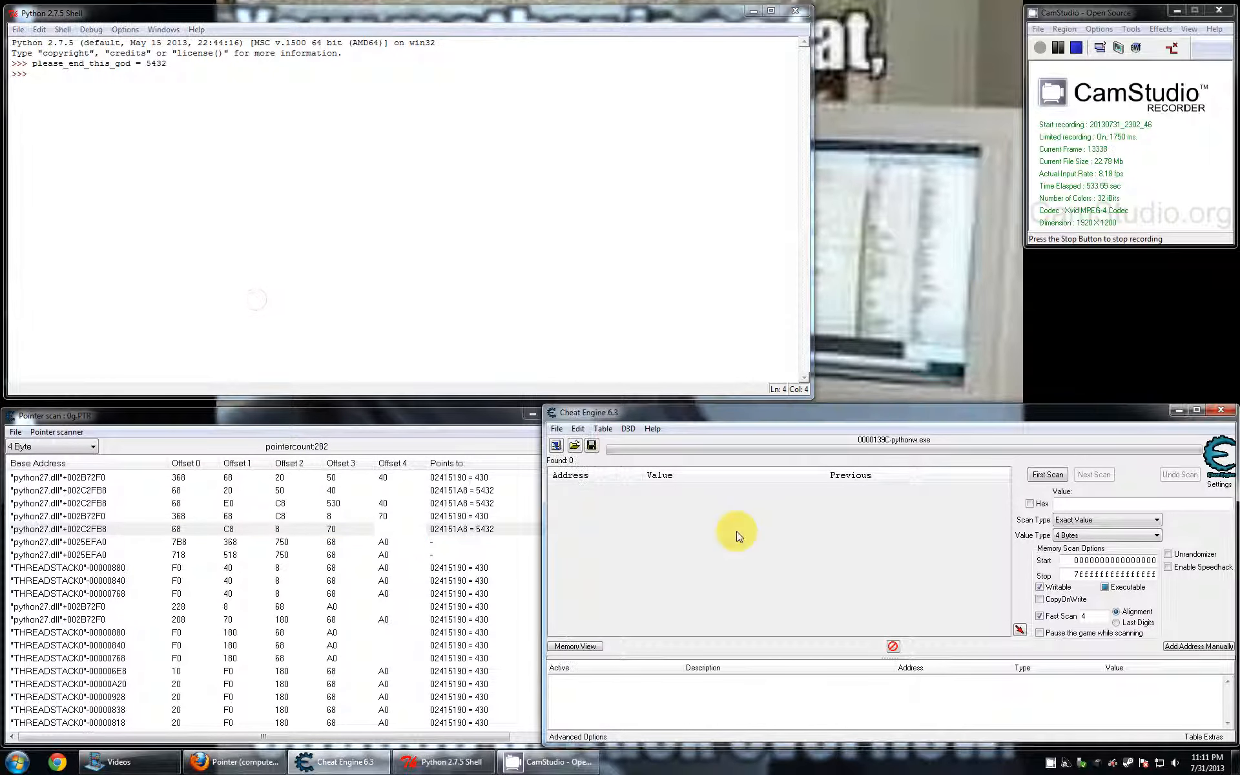
click(555, 445)
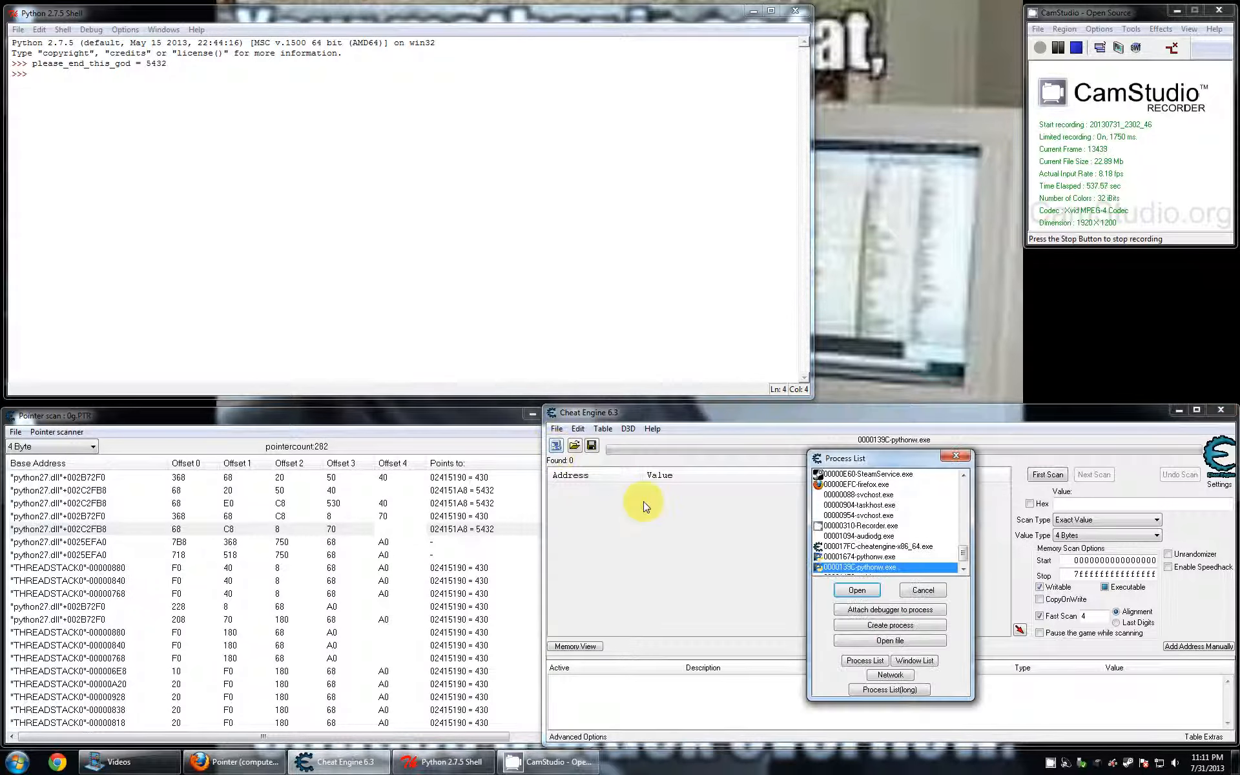
scroll(877, 526, down, 1)
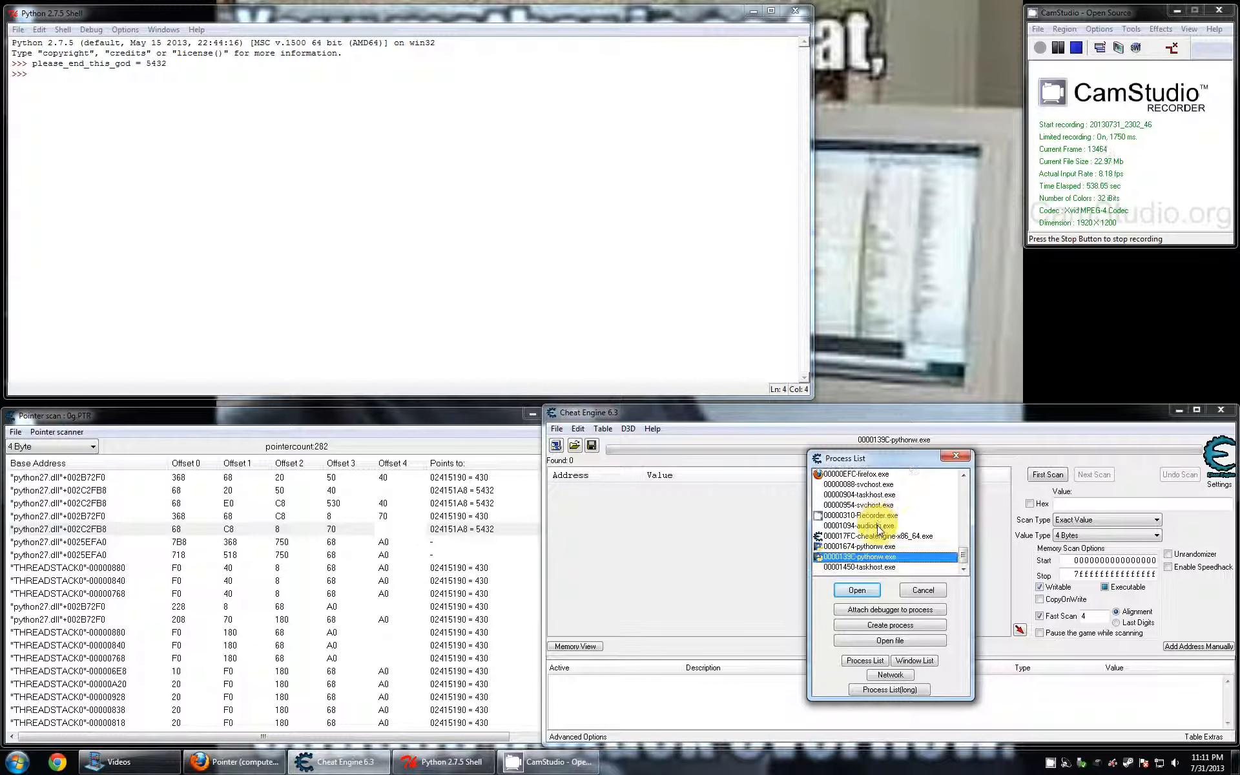
click(857, 590)
click(1063, 503)
text(5432)
key(Return)
- Add the found address to the address list and set its value to 50
click(693, 489)
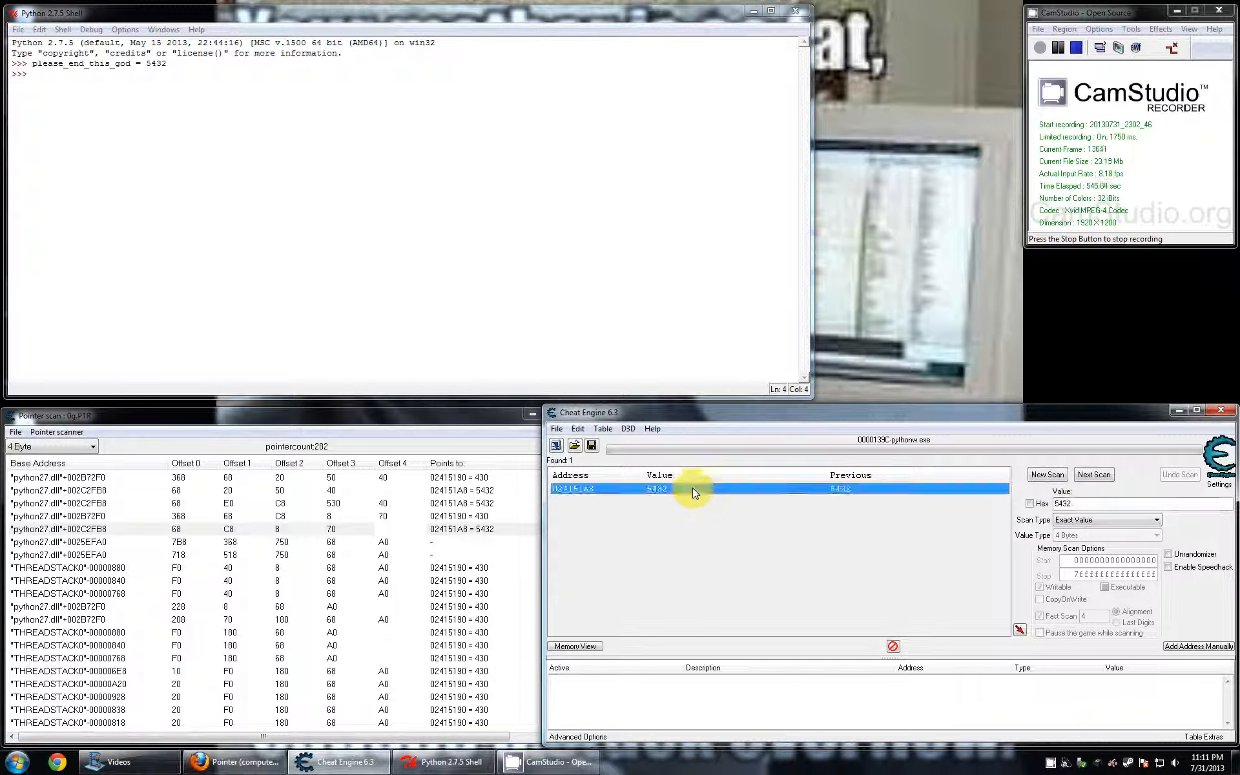
double_click(692, 489)
double_click(1121, 682)
text(50)
key(Return)
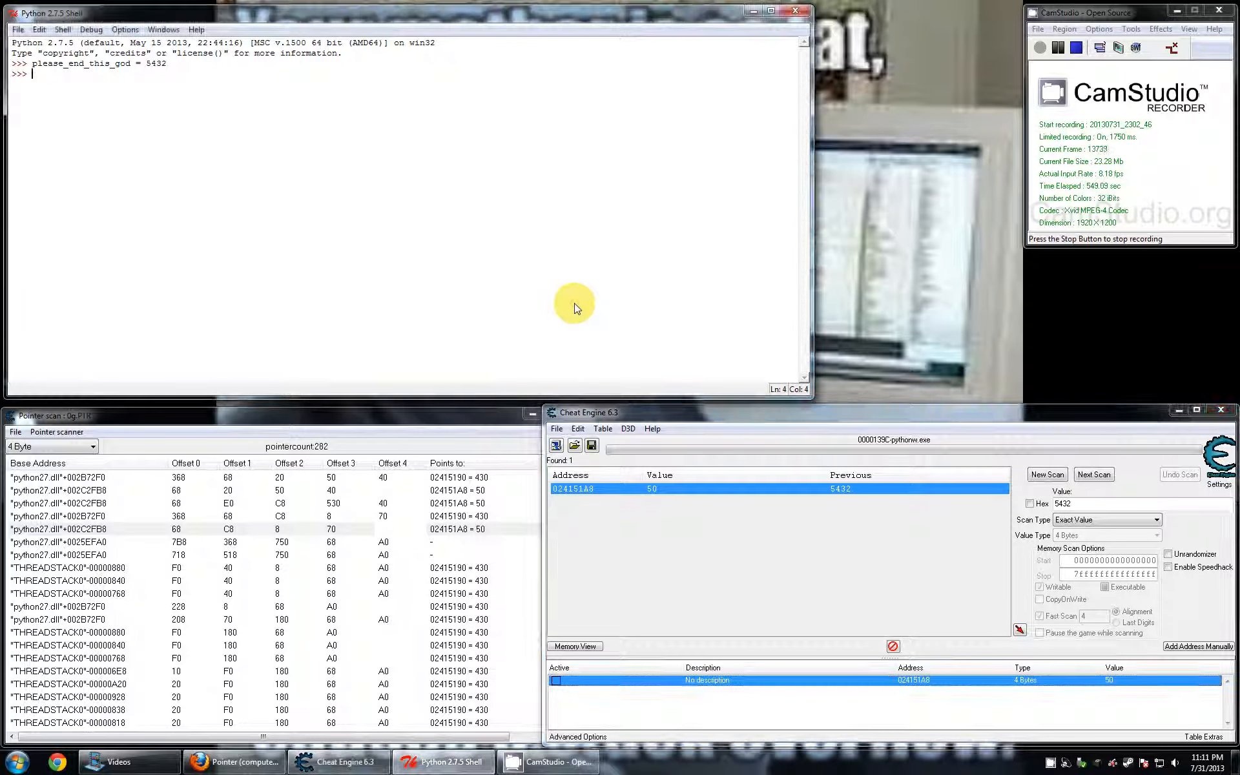
- Evaluate please_end_this_god in the Python shell to read back its value
click(574, 308)
text(please_end_this_god)
key(Return)
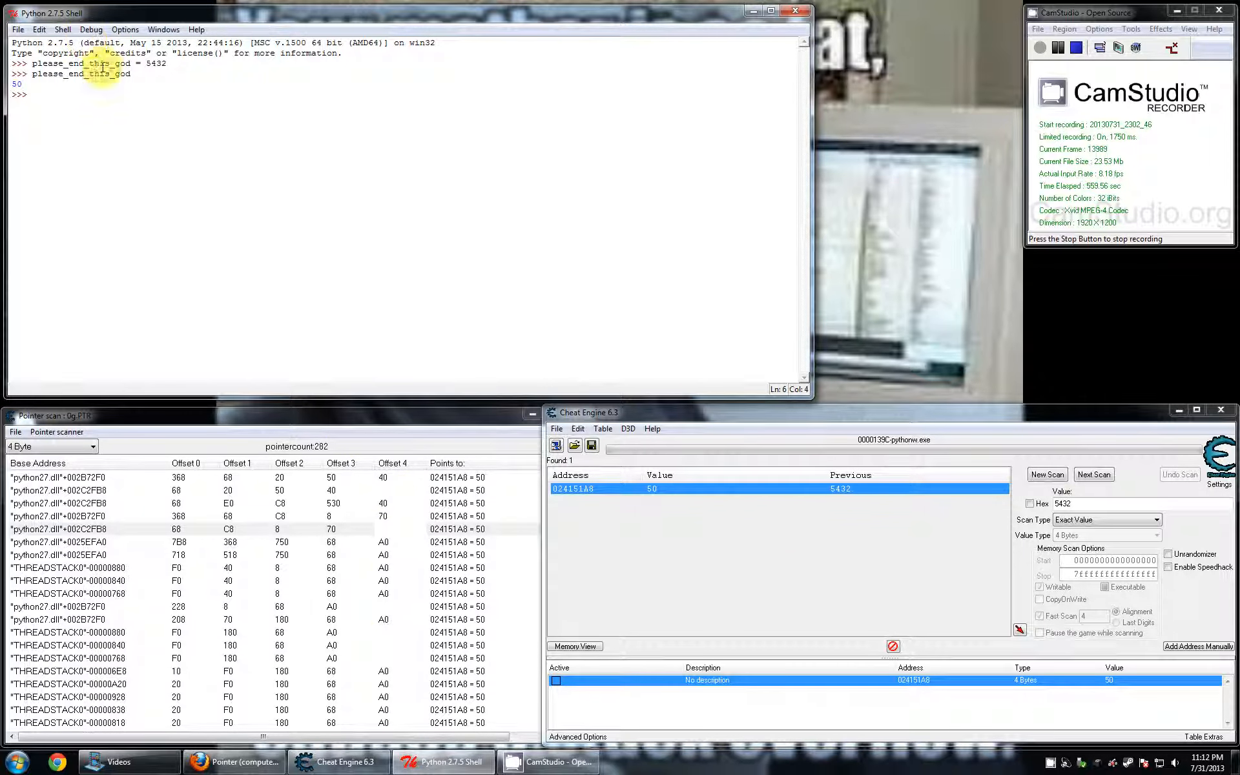
- Examine where the python27.dll and THREADSTACK pointers point and compare them with the address in the address list
click(306, 580)
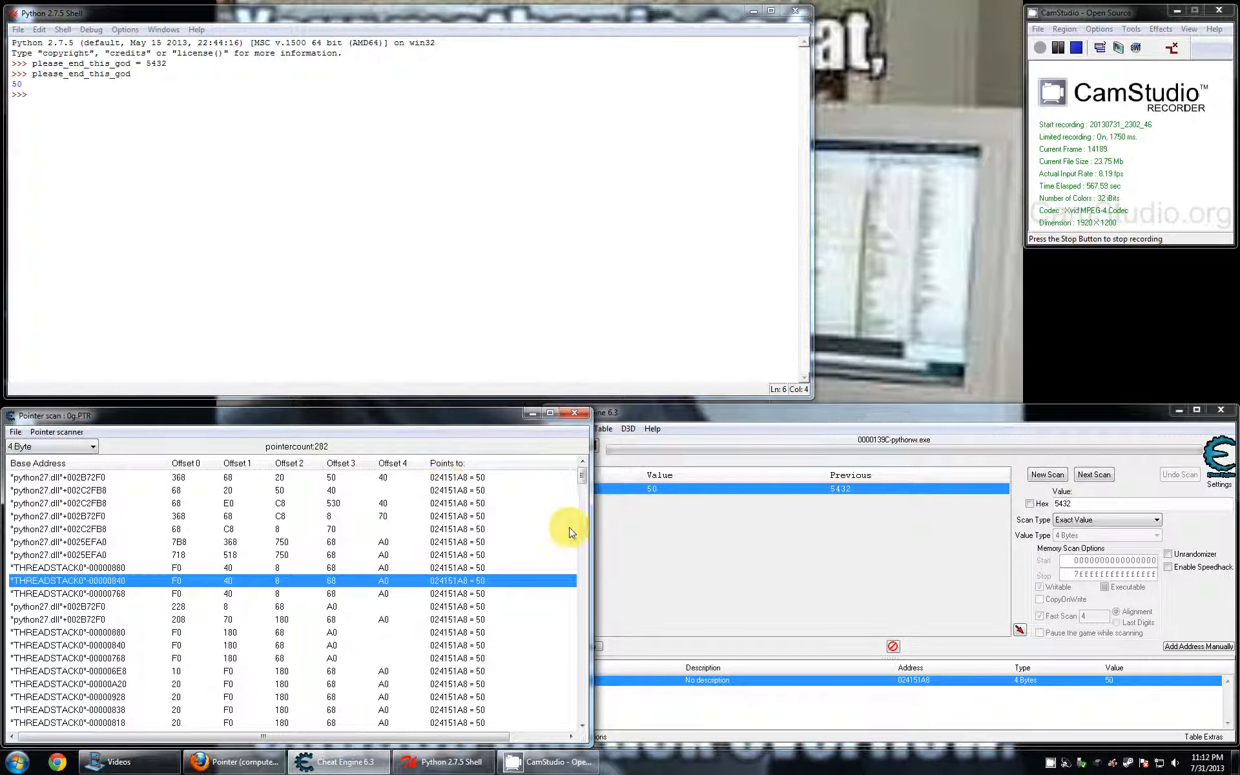
click(537, 517)
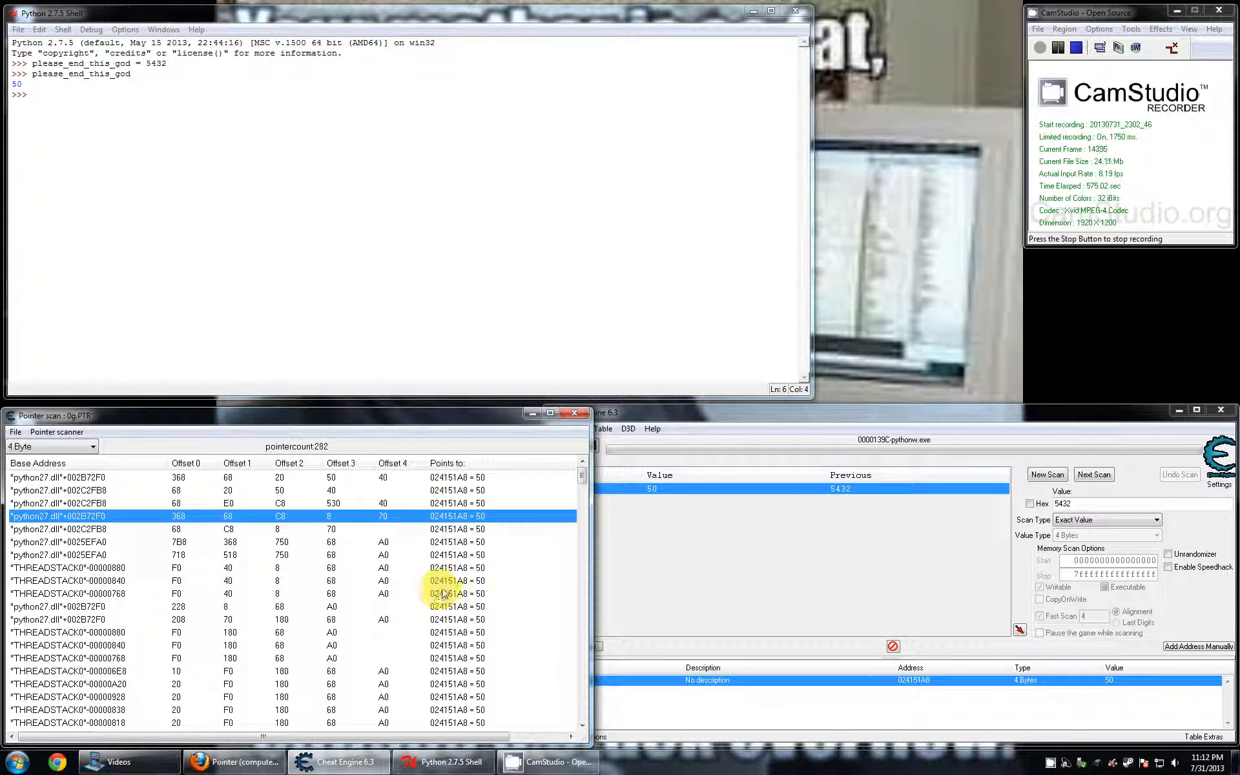
click(895, 704)
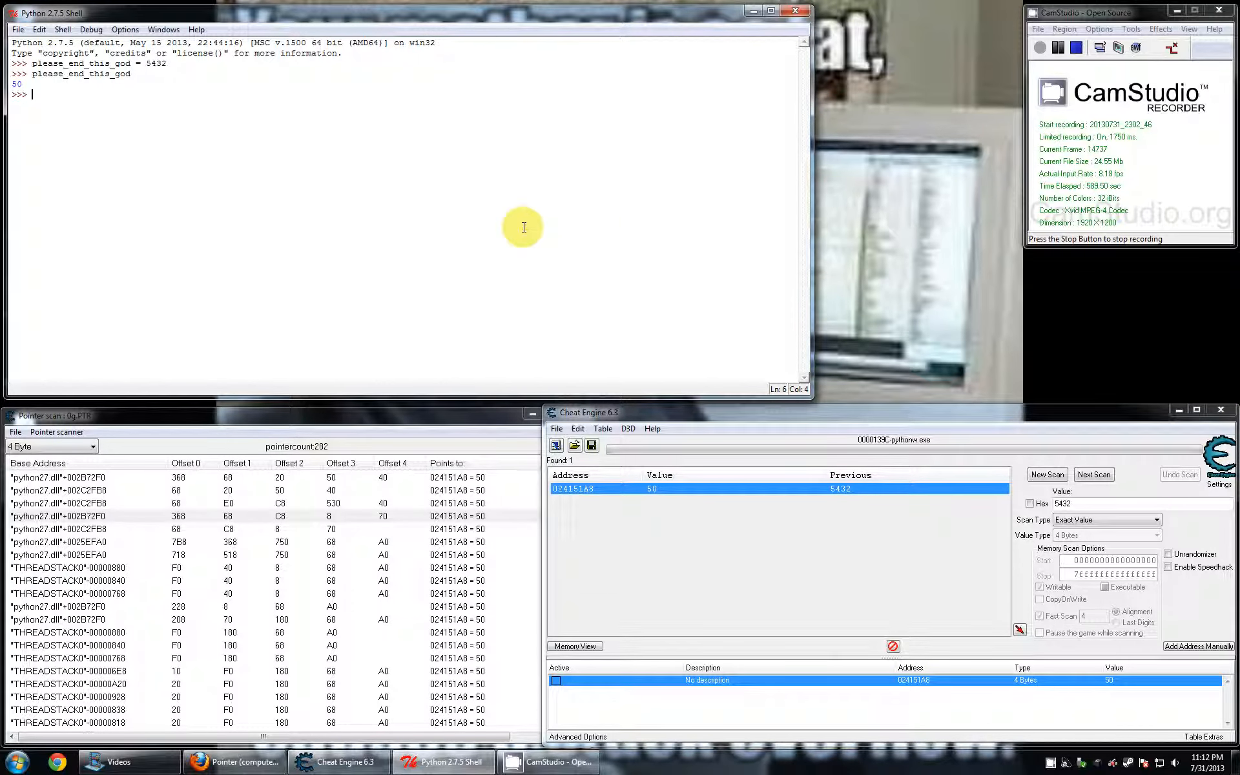
click(927, 573)
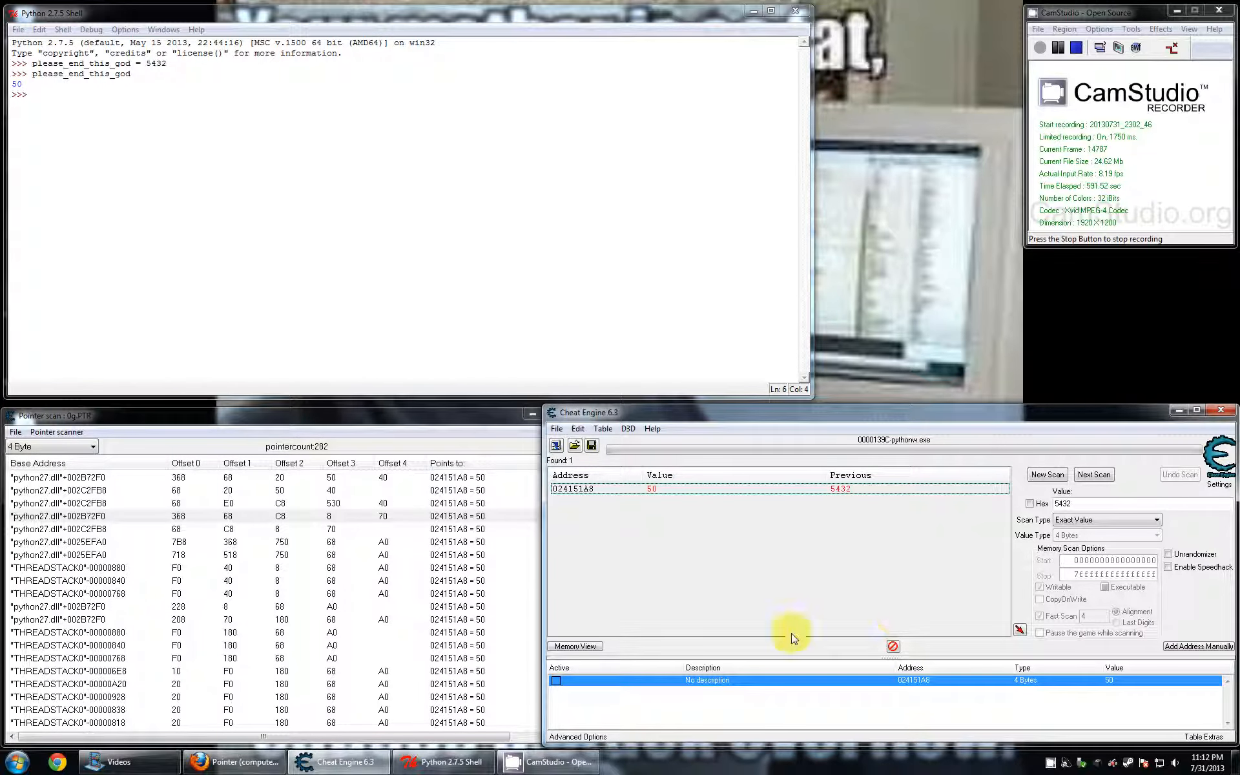
click(321, 558)
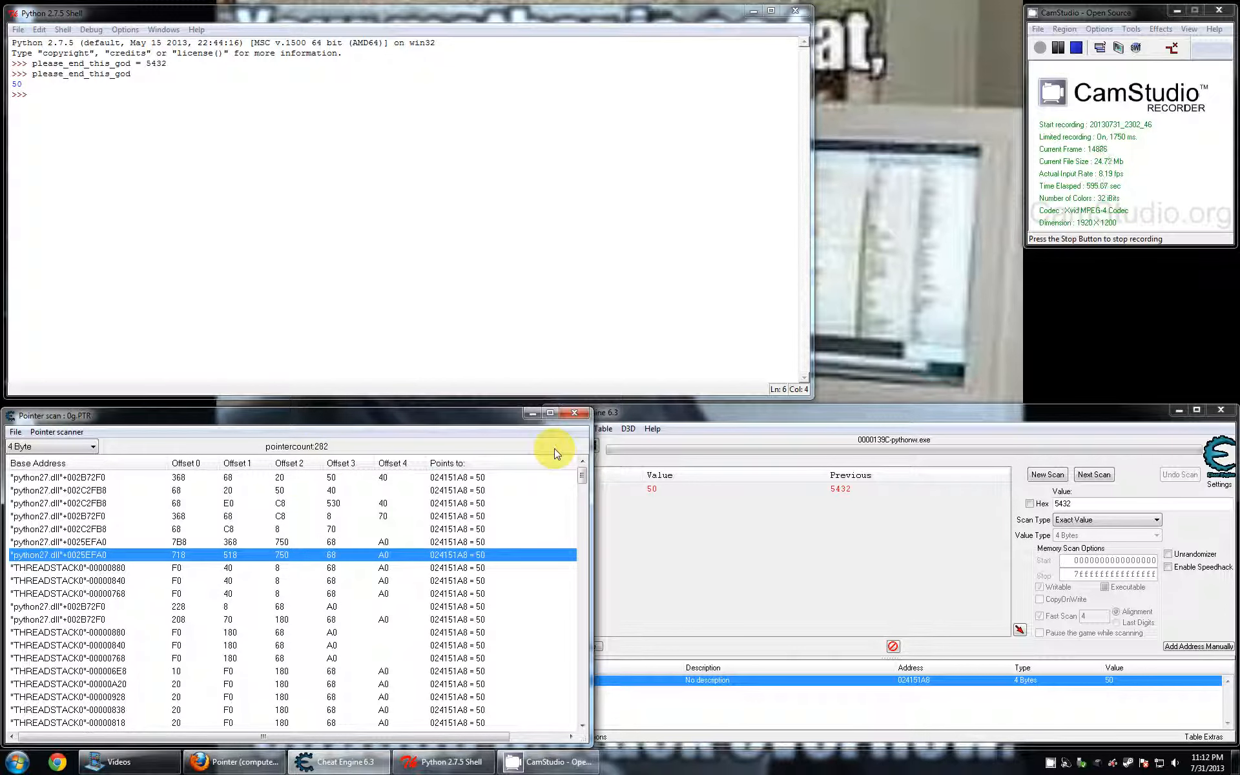
click(752, 586)
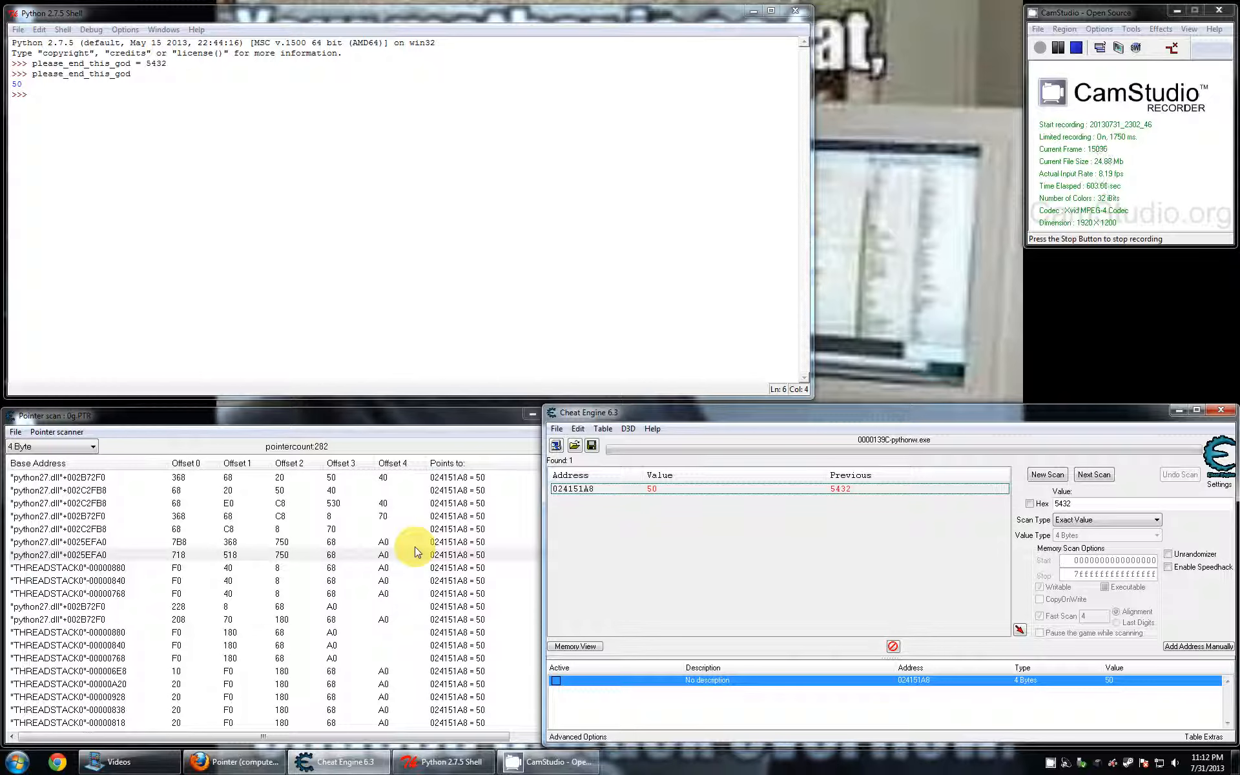
click(335, 531)
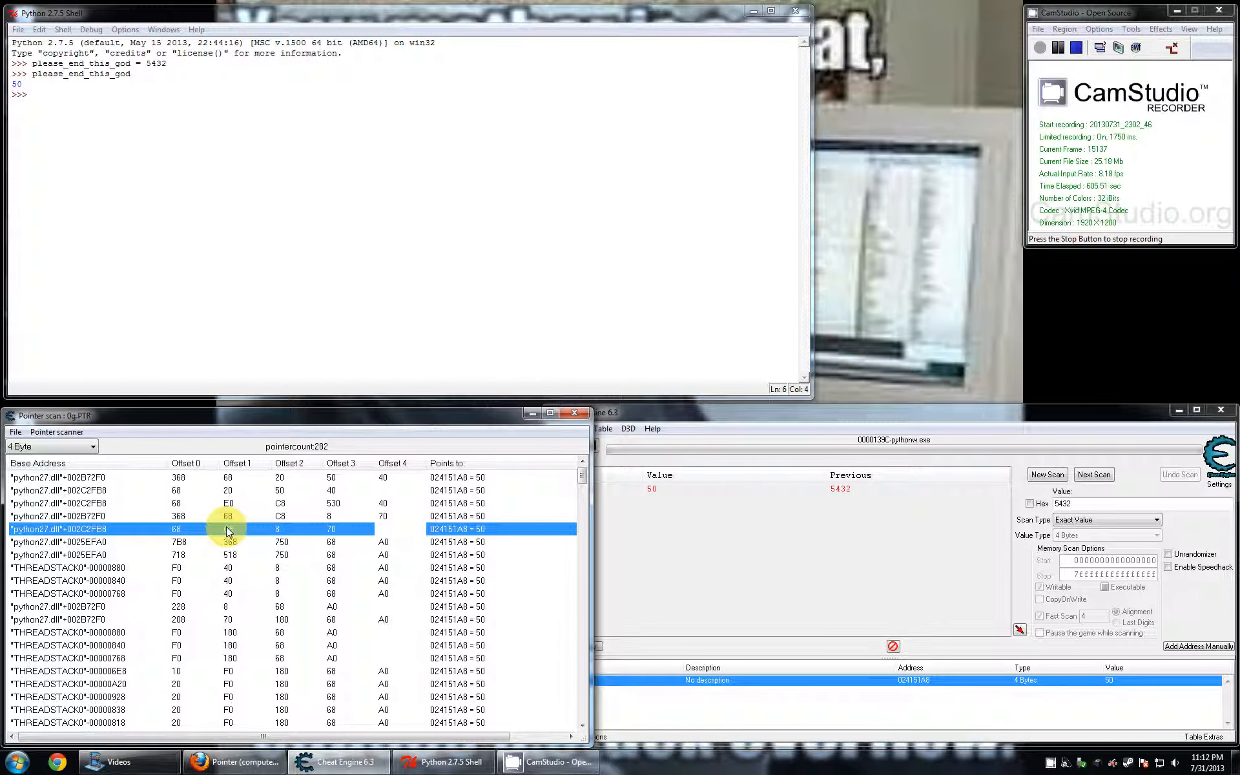
click(191, 517)
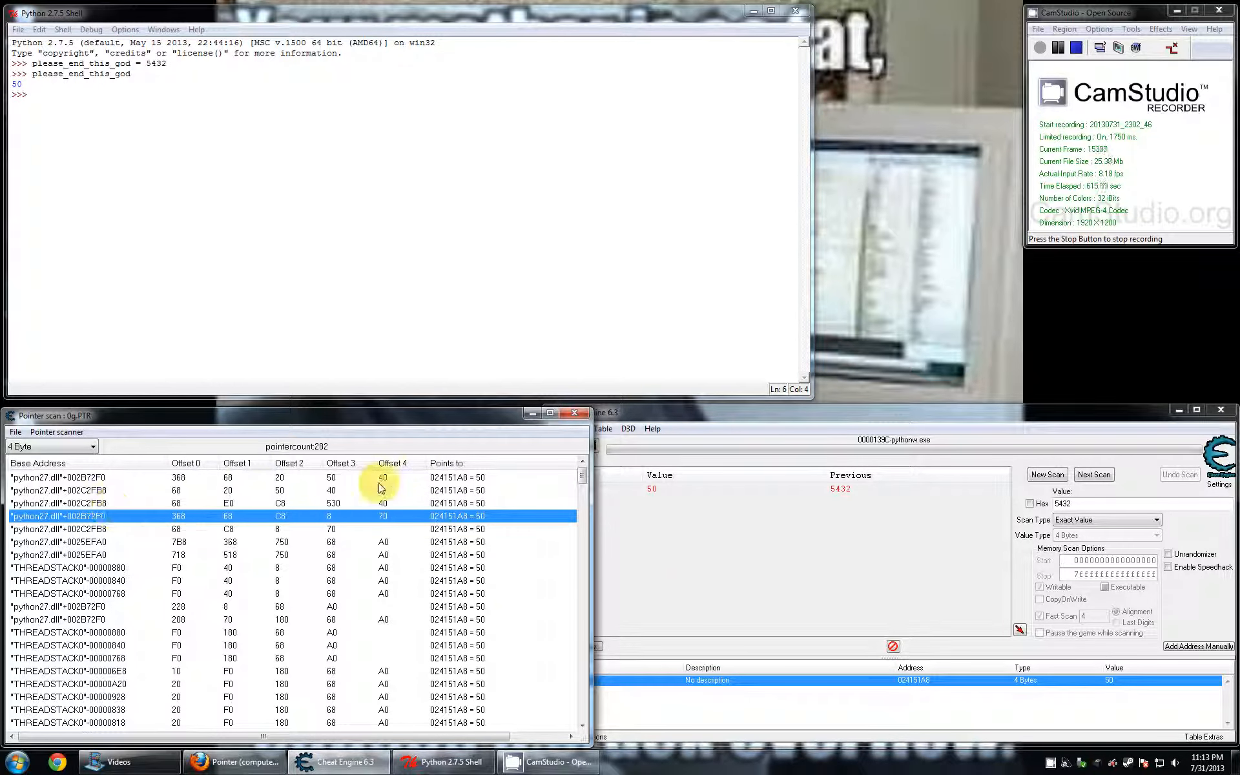
- Close the Python shell and launch a new IDLE shell, placing and widening it above the Cheat Engine windows
click(795, 11)
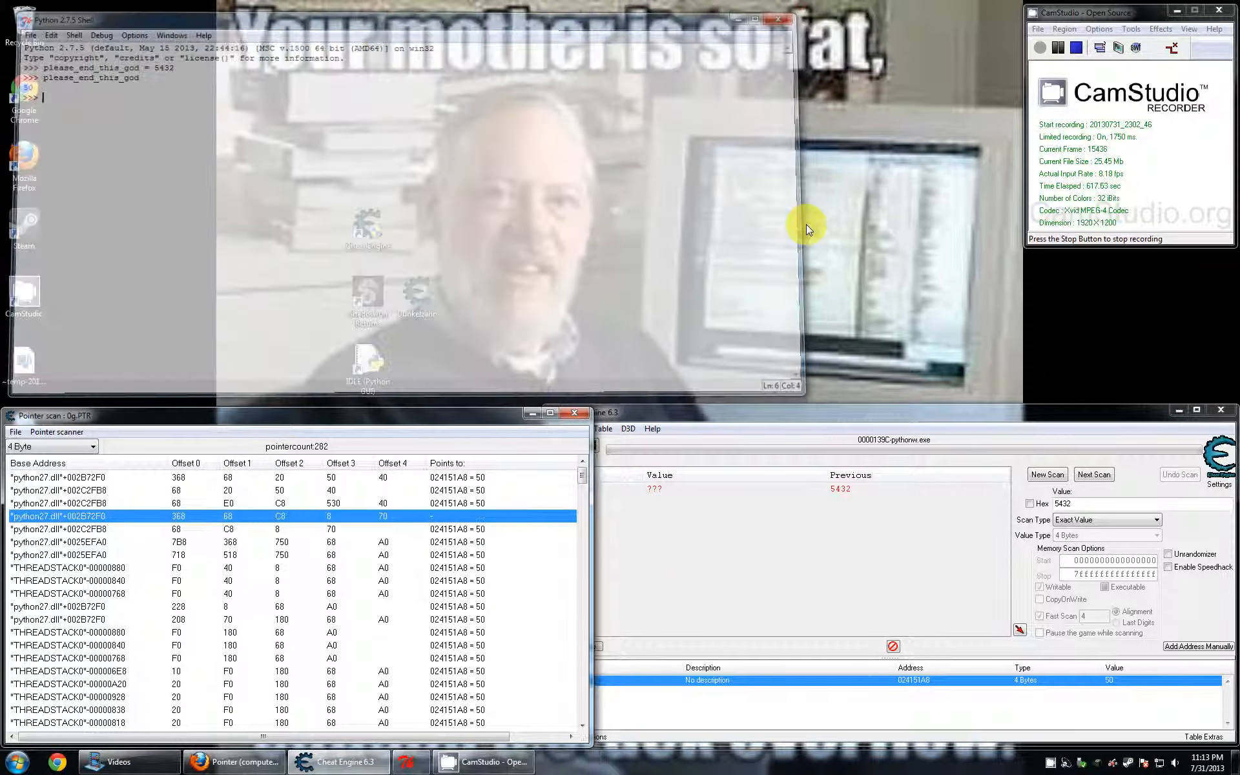
click(803, 540)
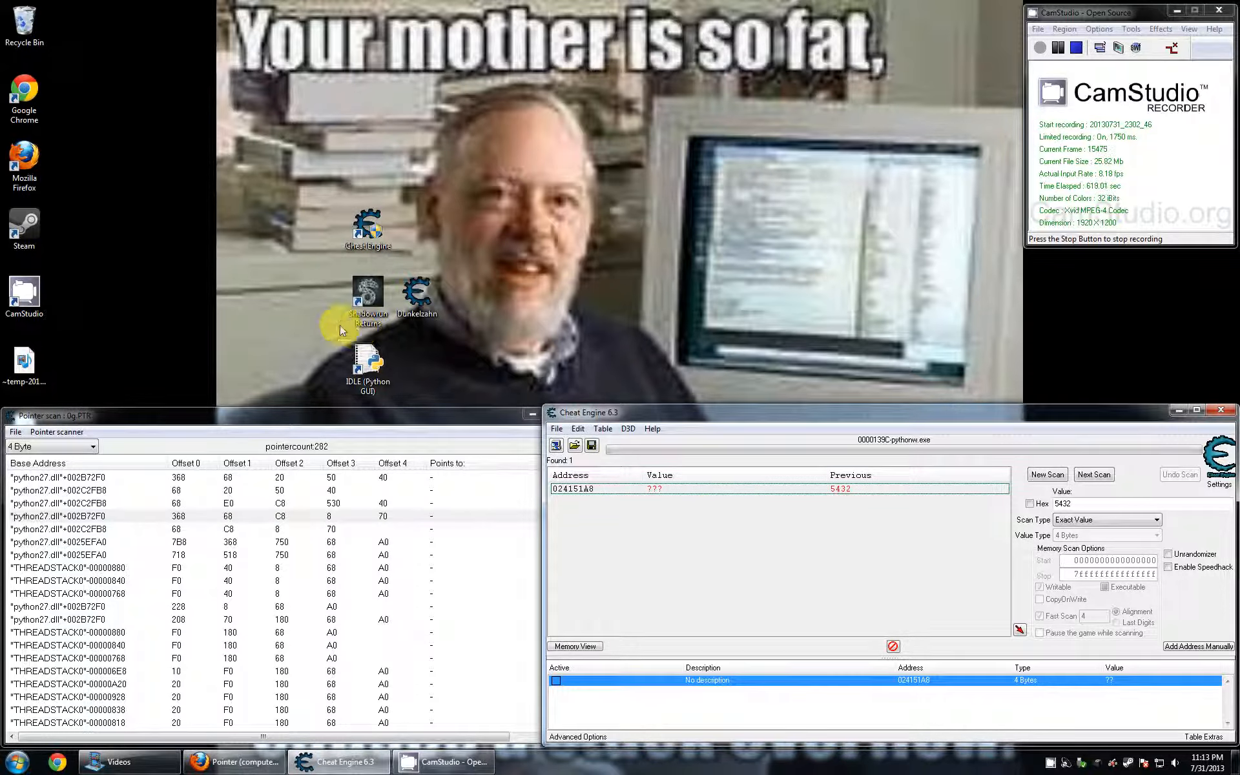
double_click(354, 372)
drag(334, 75, 273, 12)
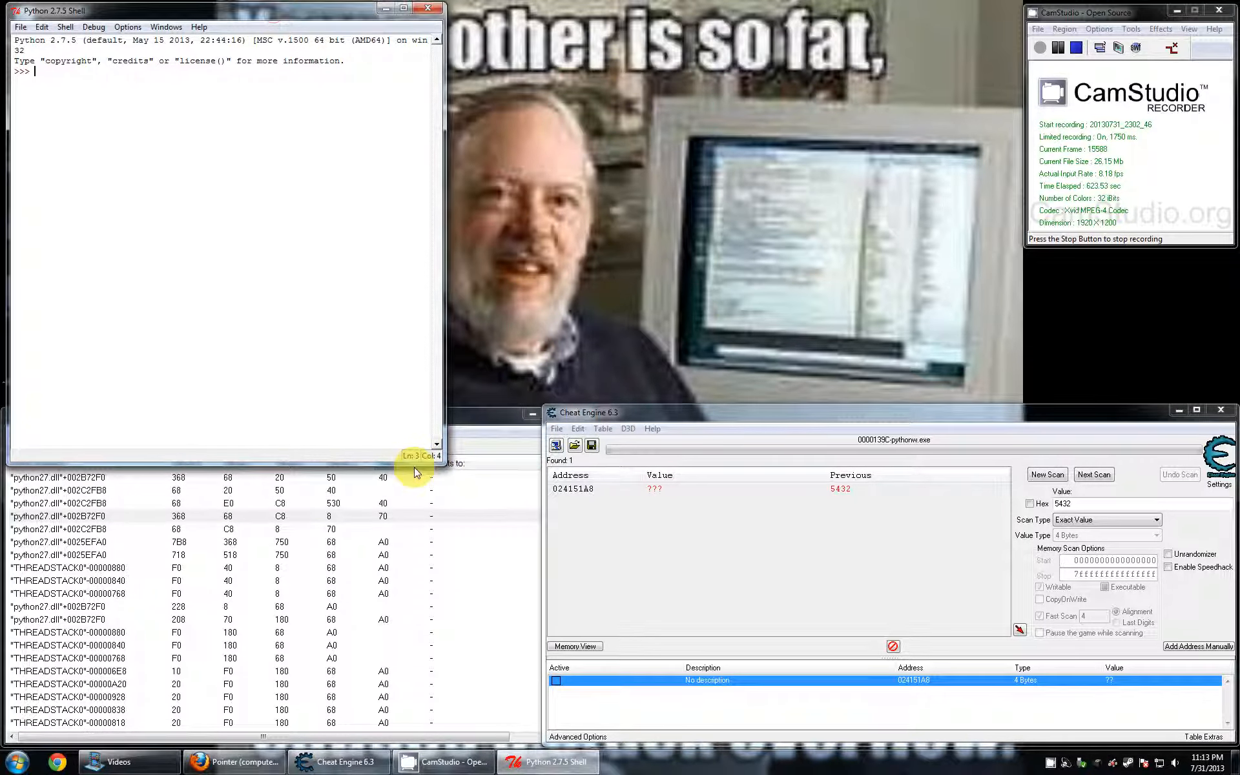
drag(443, 460, 832, 388)
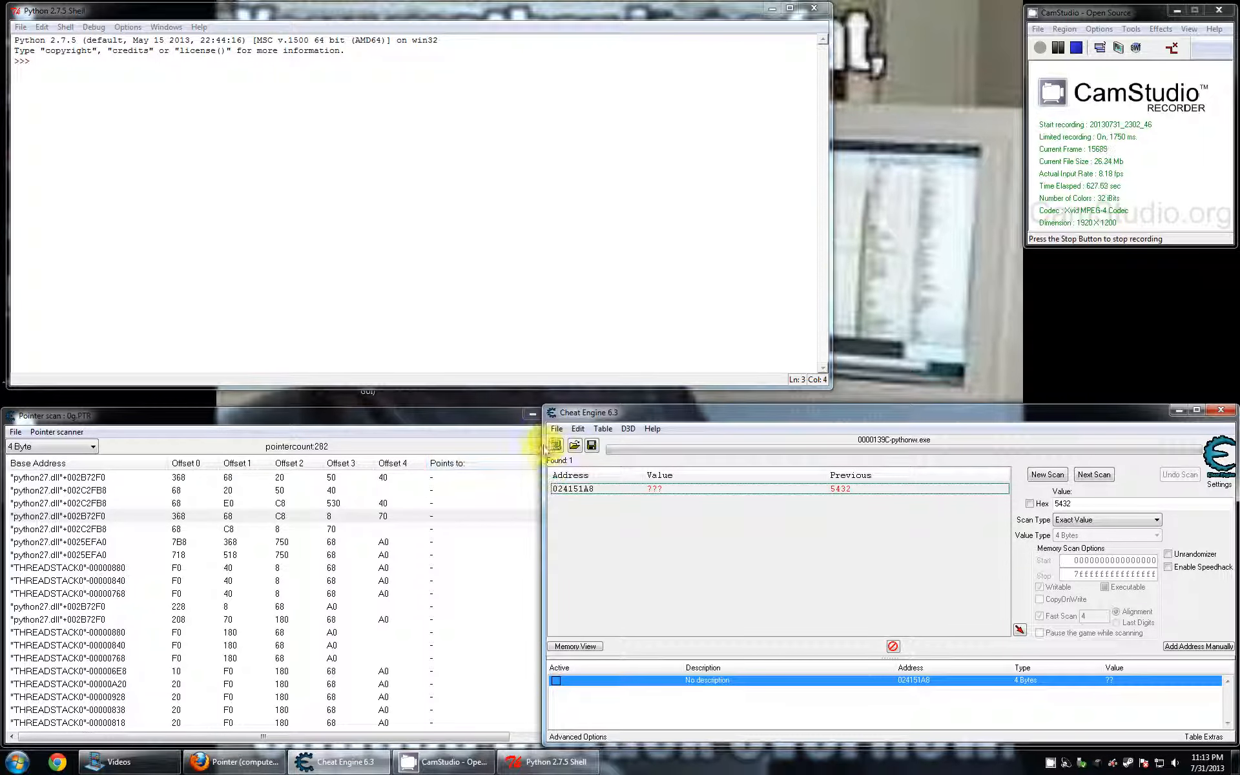
- Attach Cheat Engine to the 00001484-pythonw.exe process without keeping the current address list, and start a new scan
click(556, 445)
scroll(861, 522, down, 1)
click(862, 567)
click(865, 590)
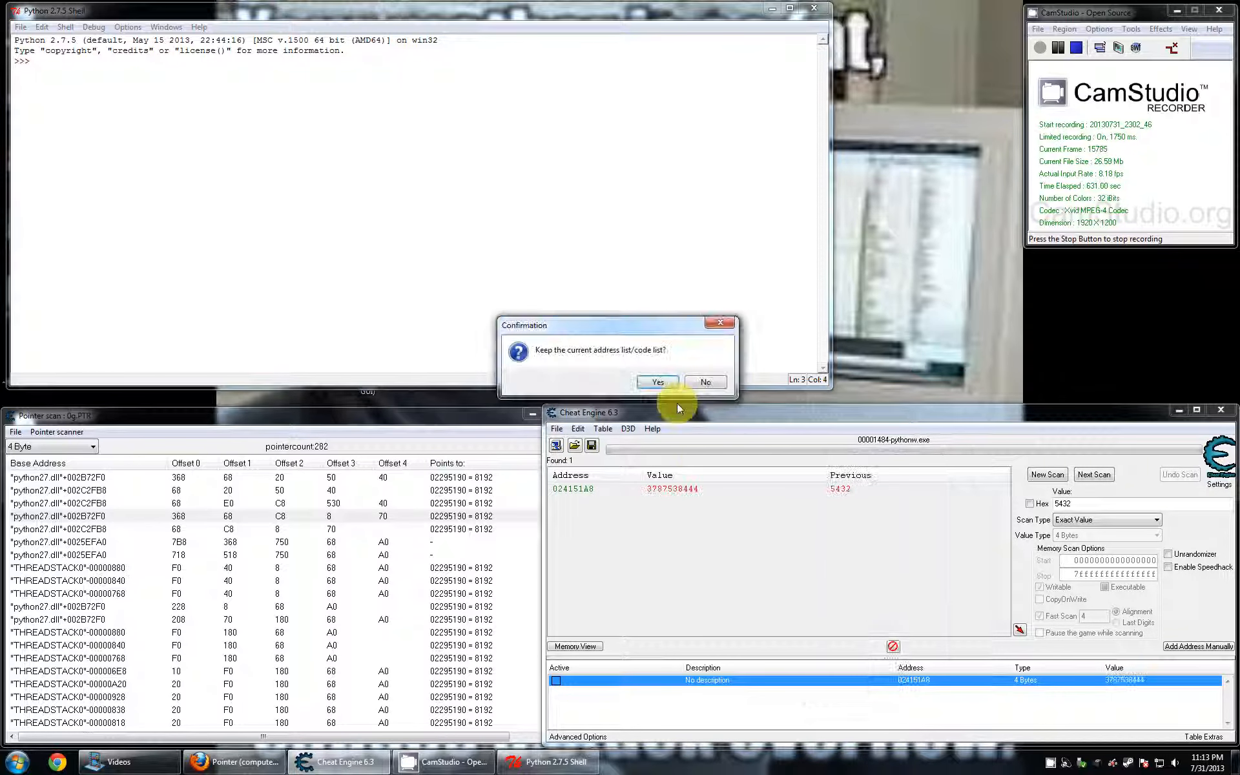
click(704, 383)
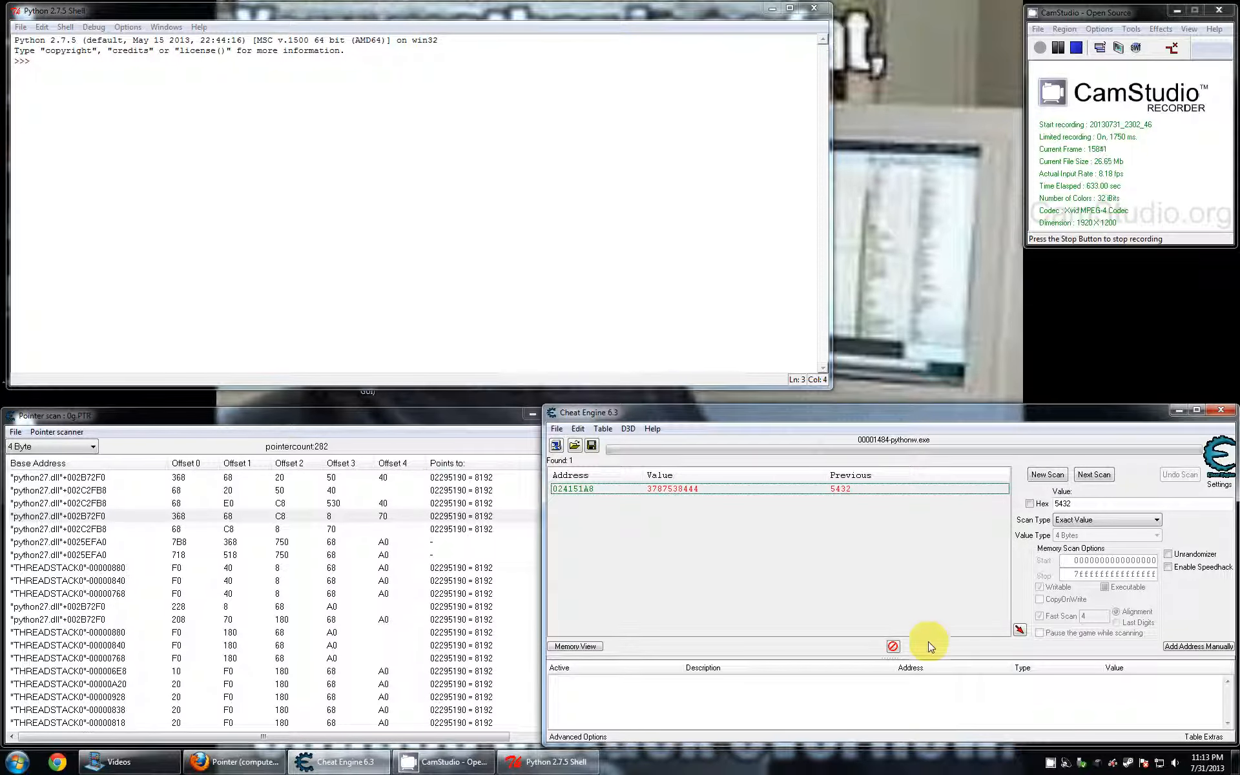
click(1047, 474)
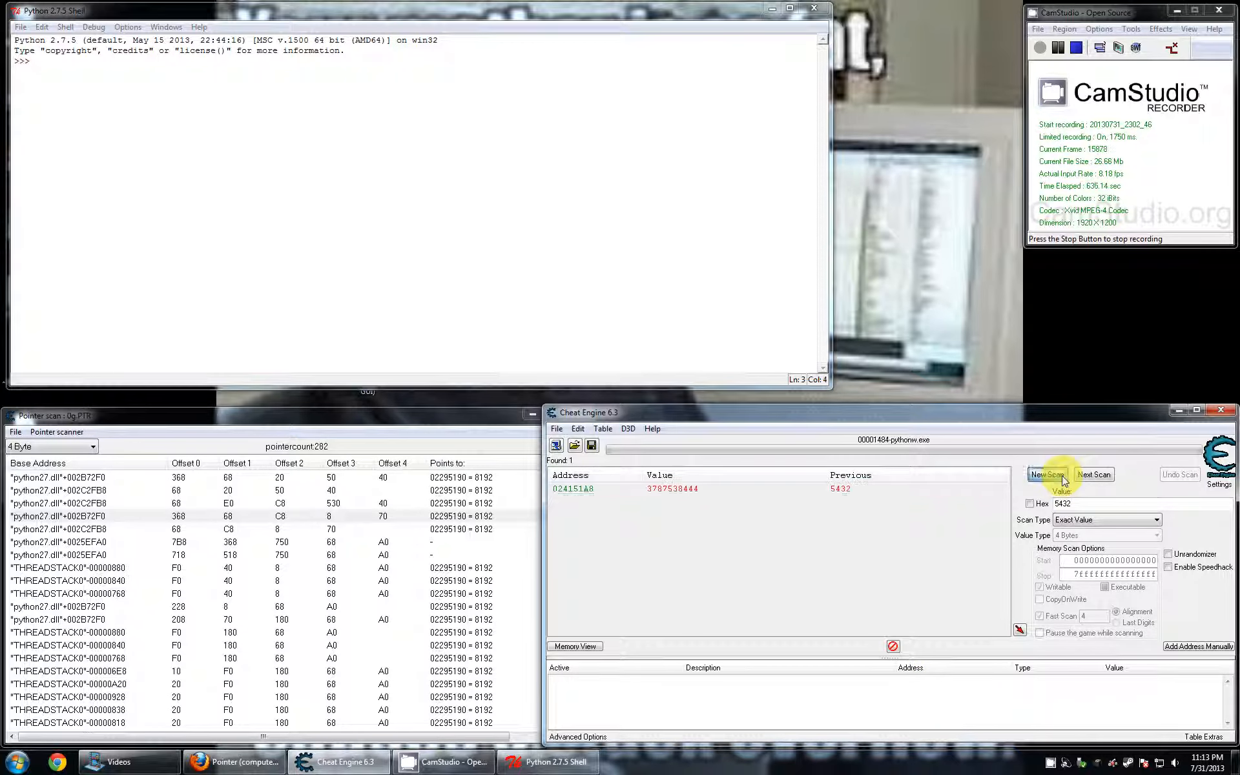
- Assign 1928374 to a new variable named see_i_told_you_so in the Python shell
click(381, 540)
click(397, 292)
text(x =)
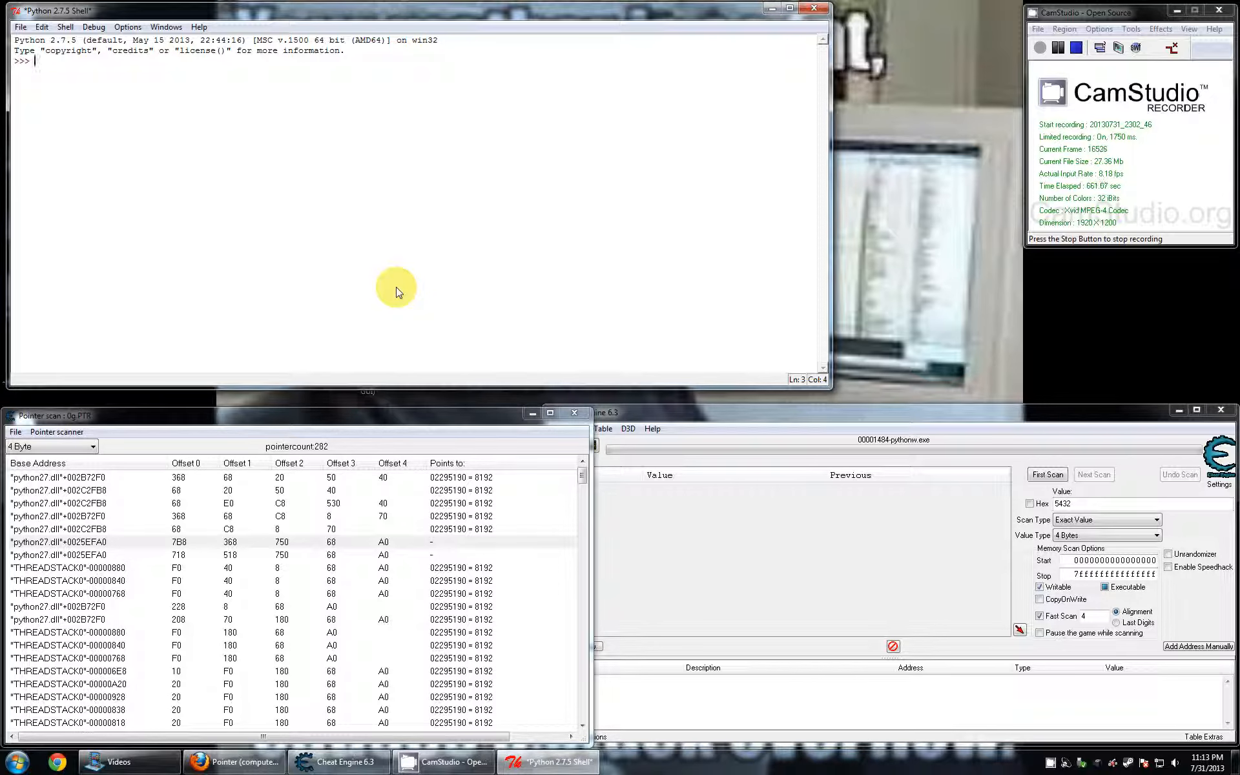
text(told_you_so = 1928374)
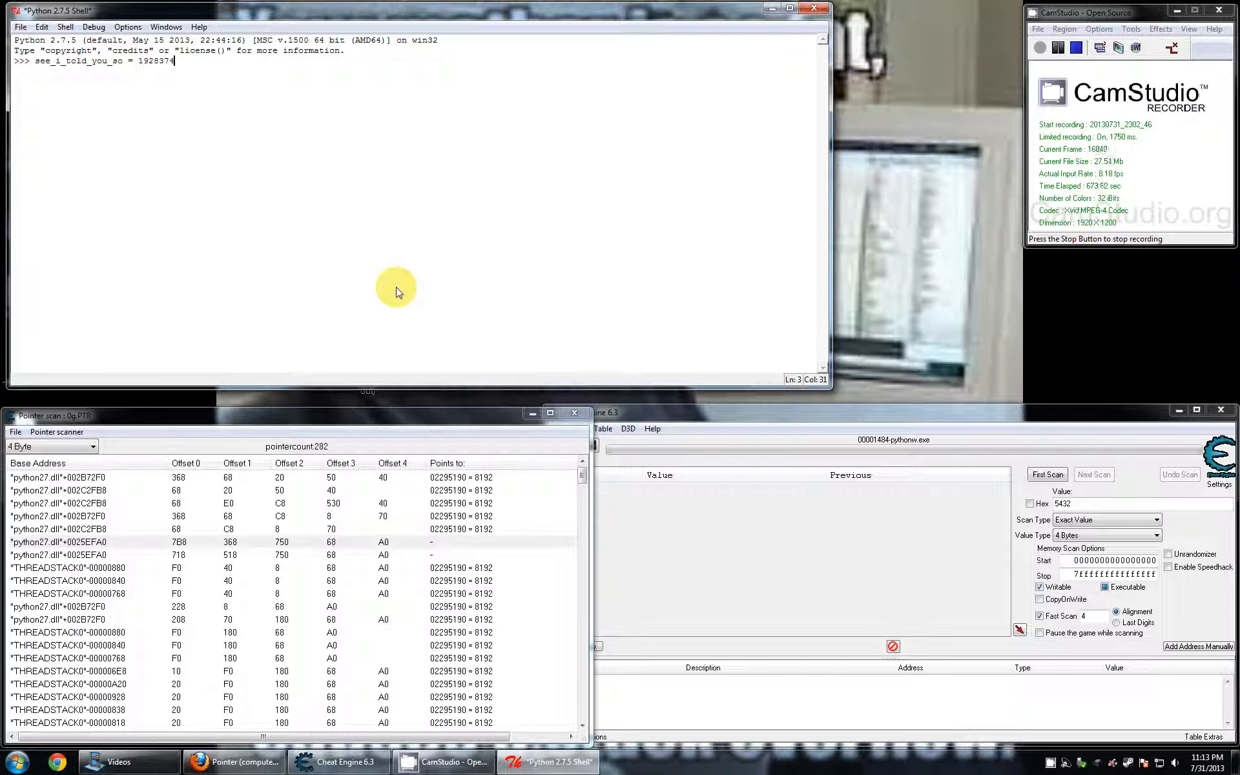
key(Return)
- Scan the attached Python process for the exact value 1928374 and add the found address to Cheat Engine's address list
click(631, 502)
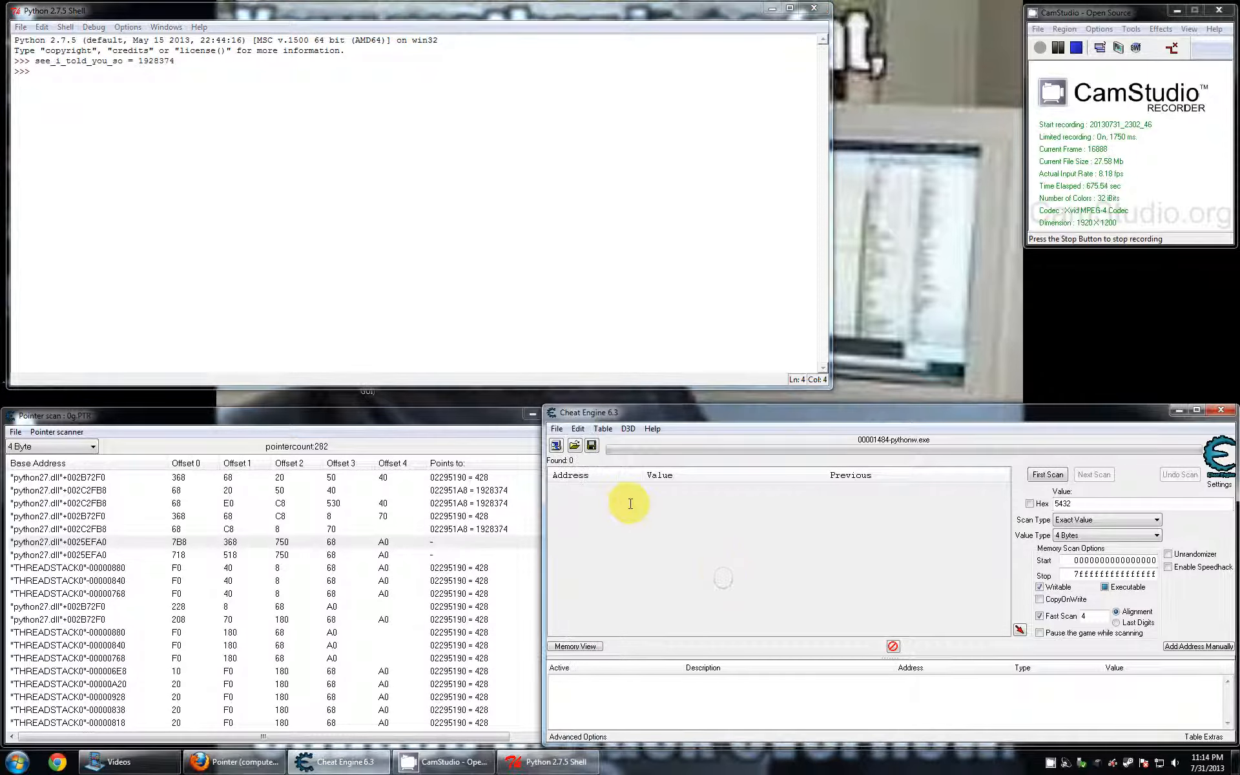
click(557, 447)
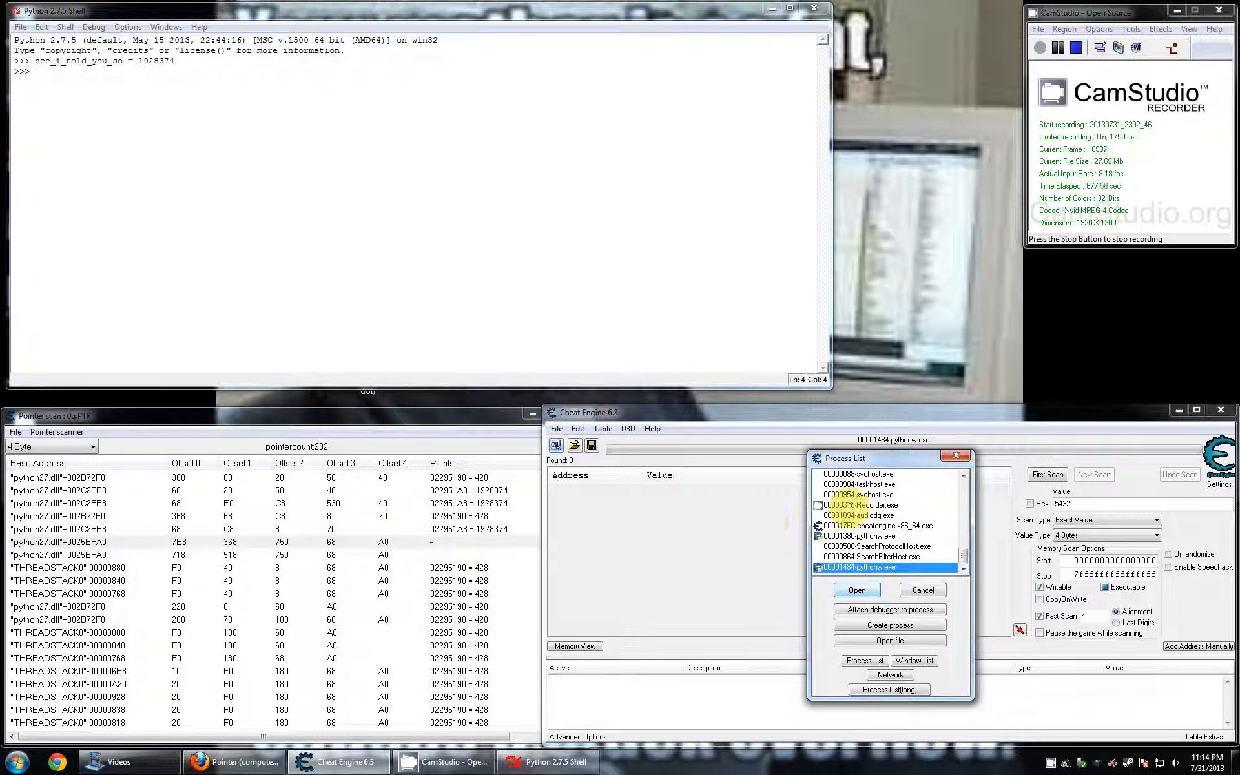
click(957, 455)
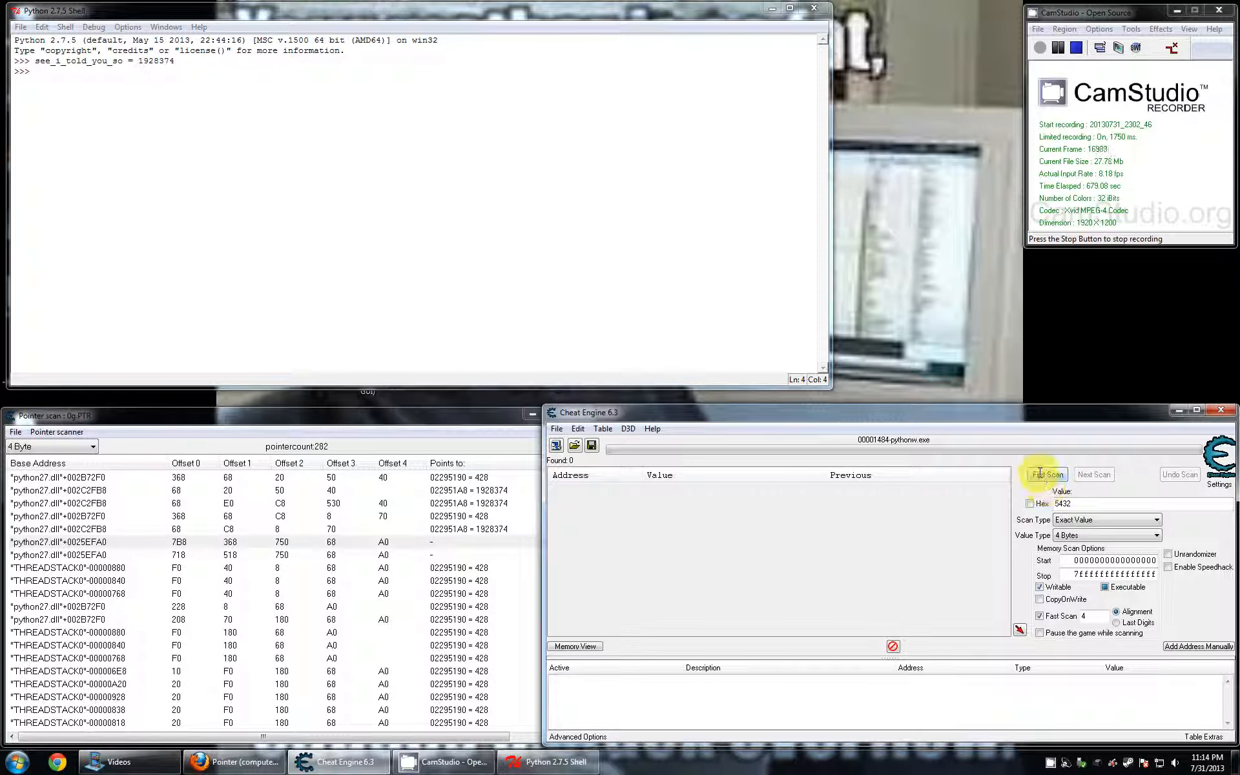
double_click(1083, 504)
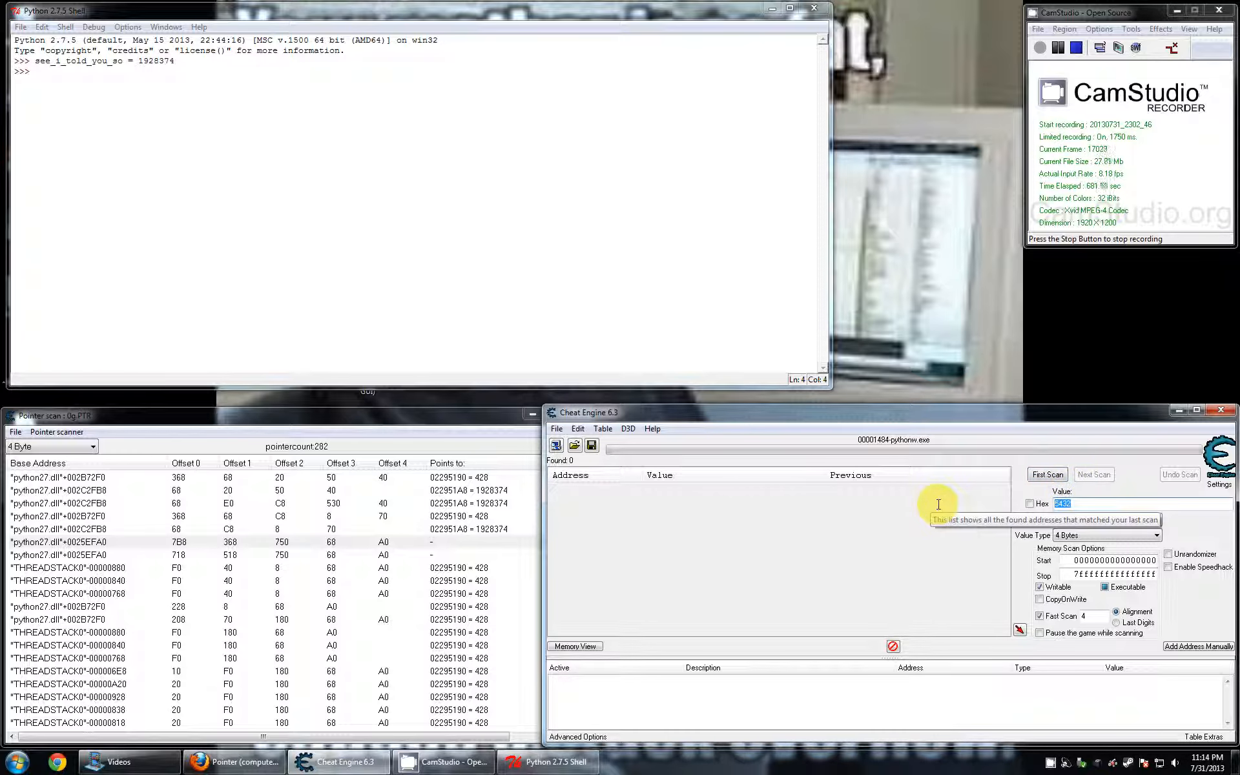
text(19)
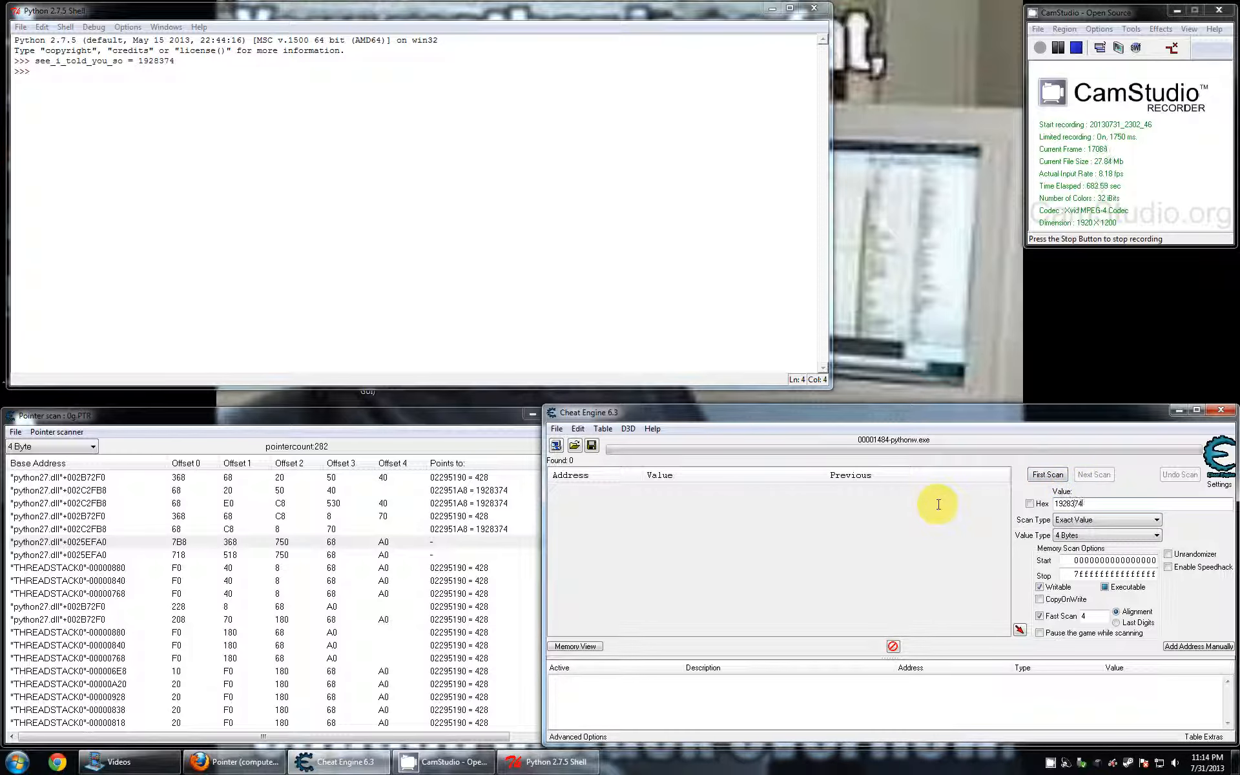
text(28374)
key(Return)
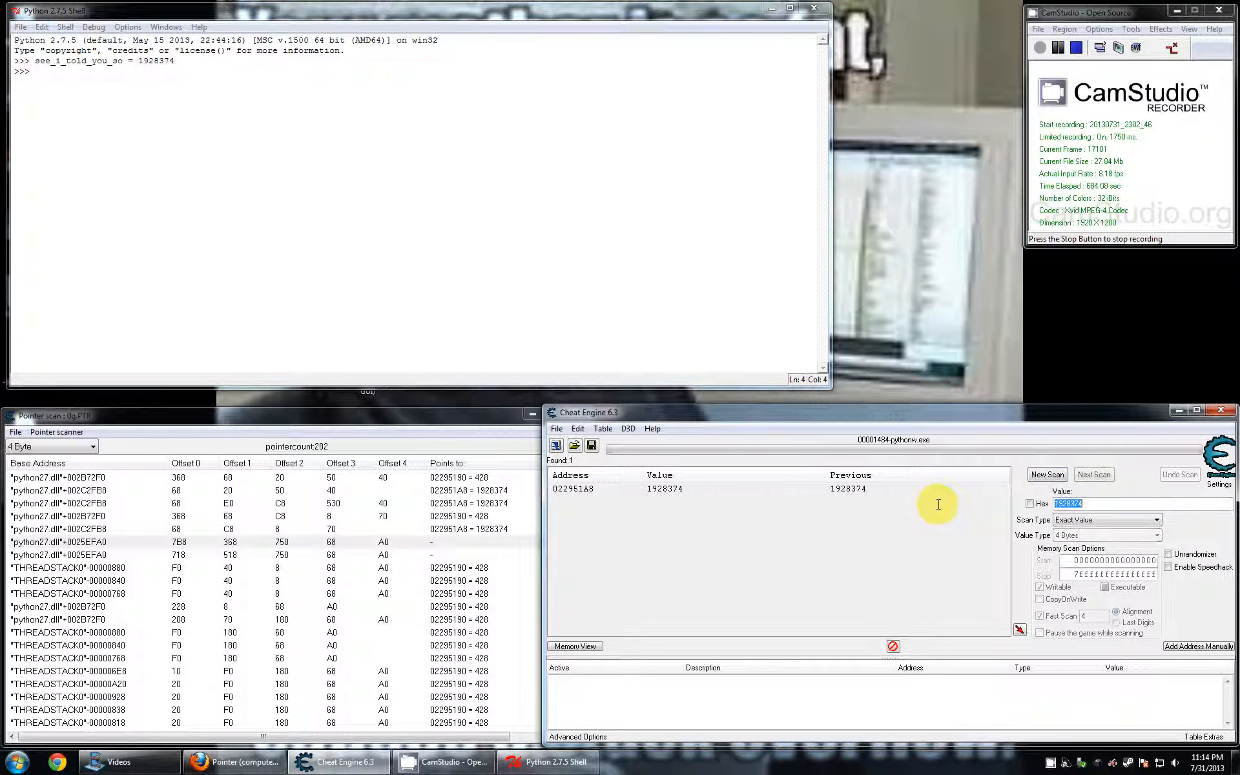
double_click(595, 491)
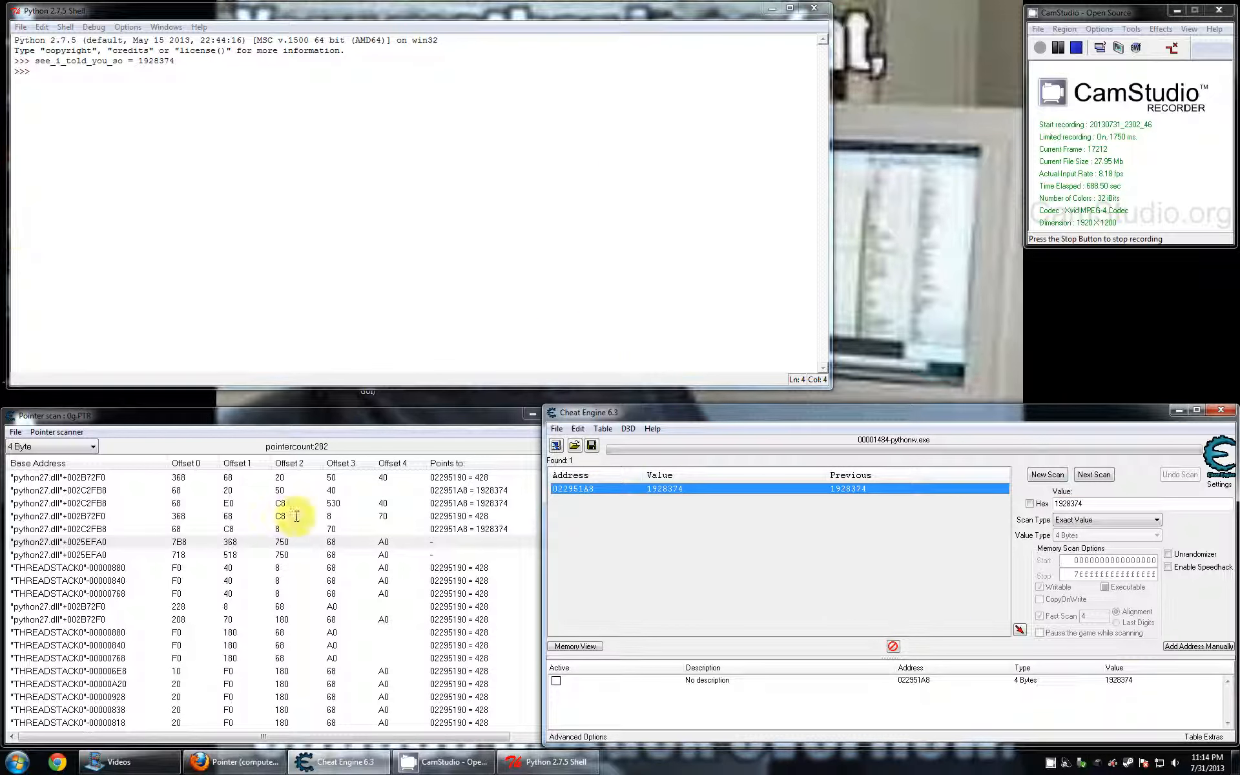
- Change the listed address's value to 0 and evaluate see_i_told_you_so in the Python shell to read it back
double_click(1121, 681)
text(0)
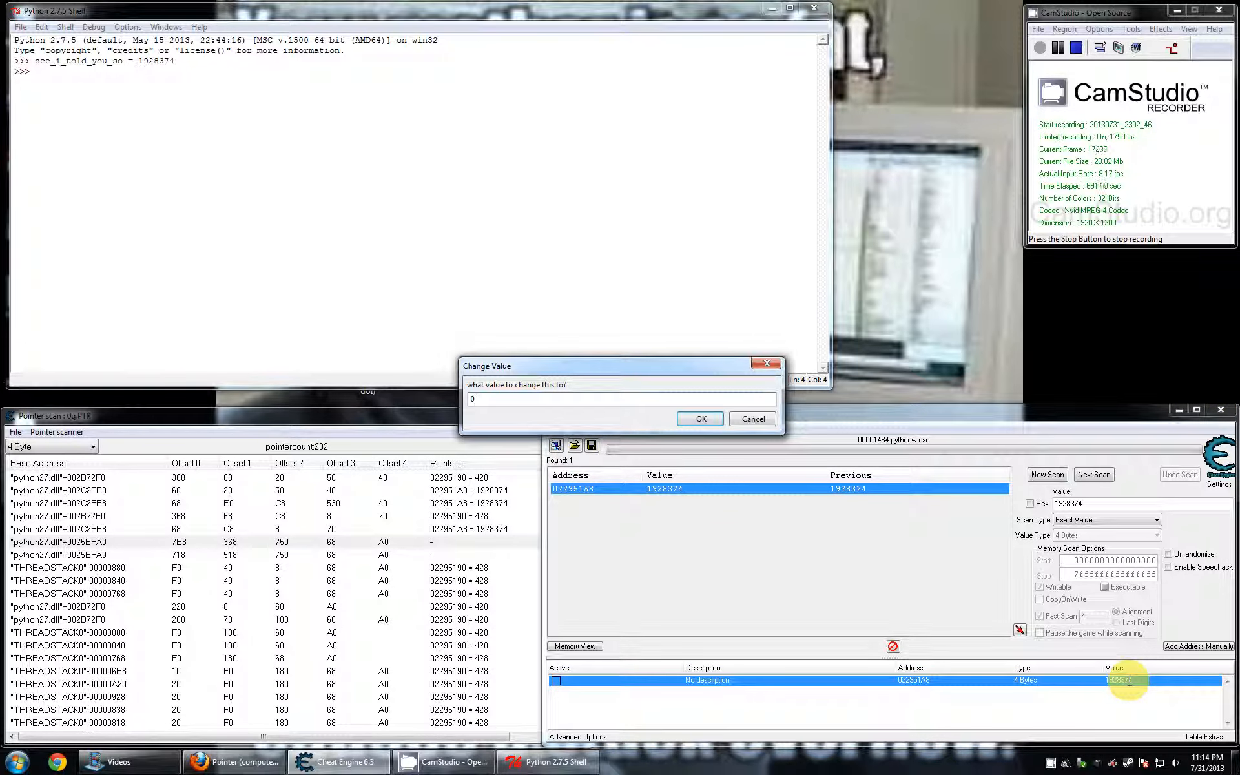
key(Return)
text(see_i_told_you_so)
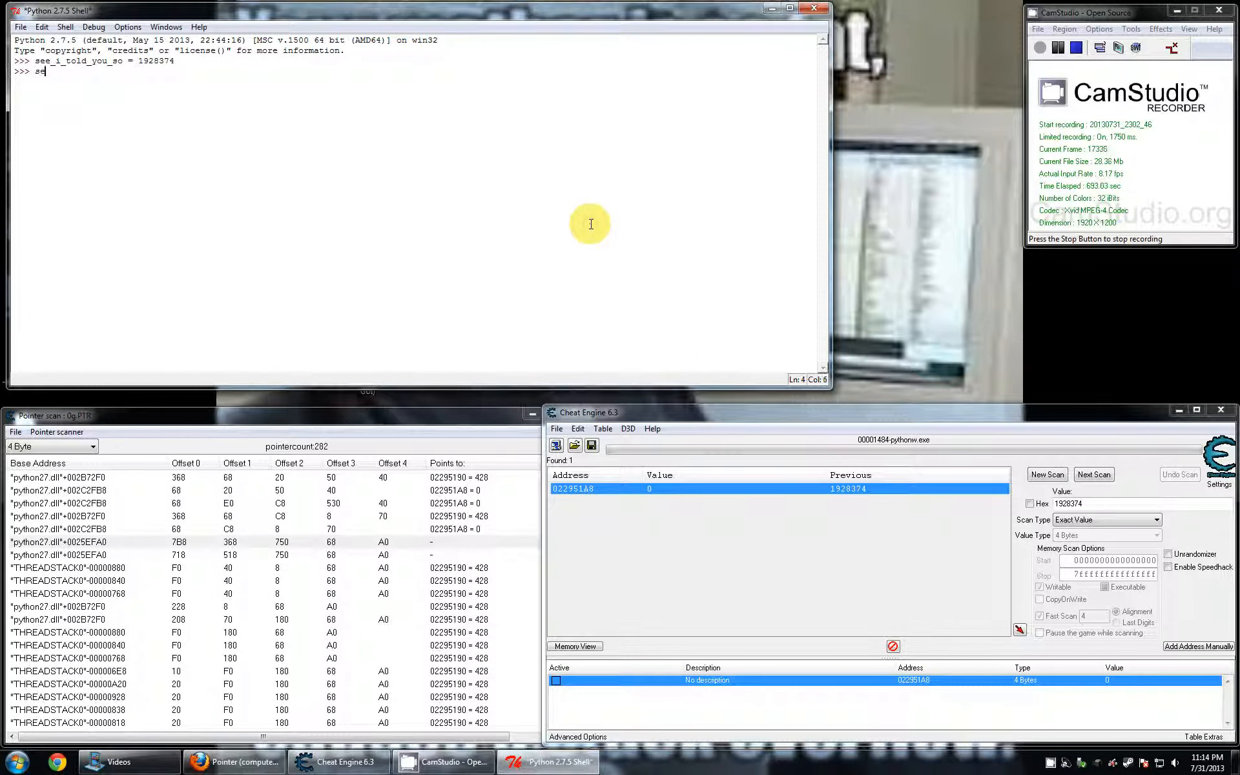
key(Return)
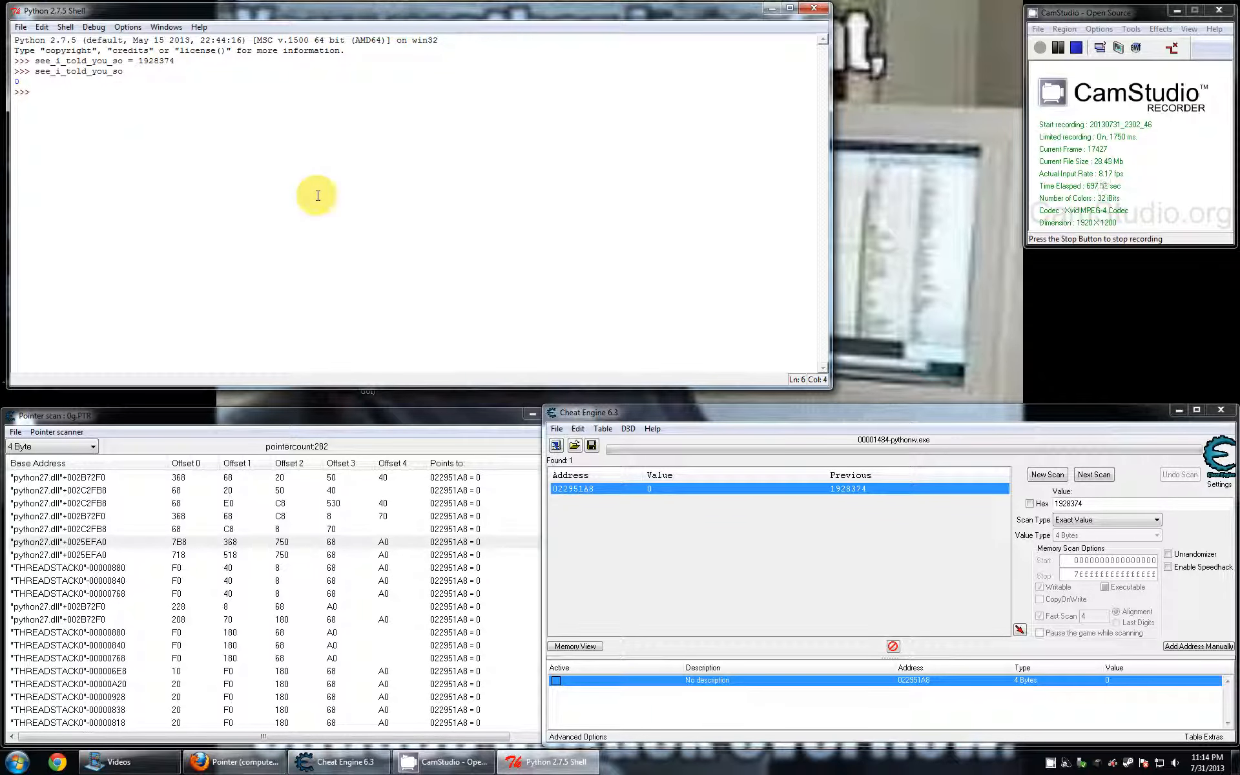
- Close the Python shell and launch a fresh IDLE shell, positioned and resized to fill the space above the Cheat Engine windows
click(813, 8)
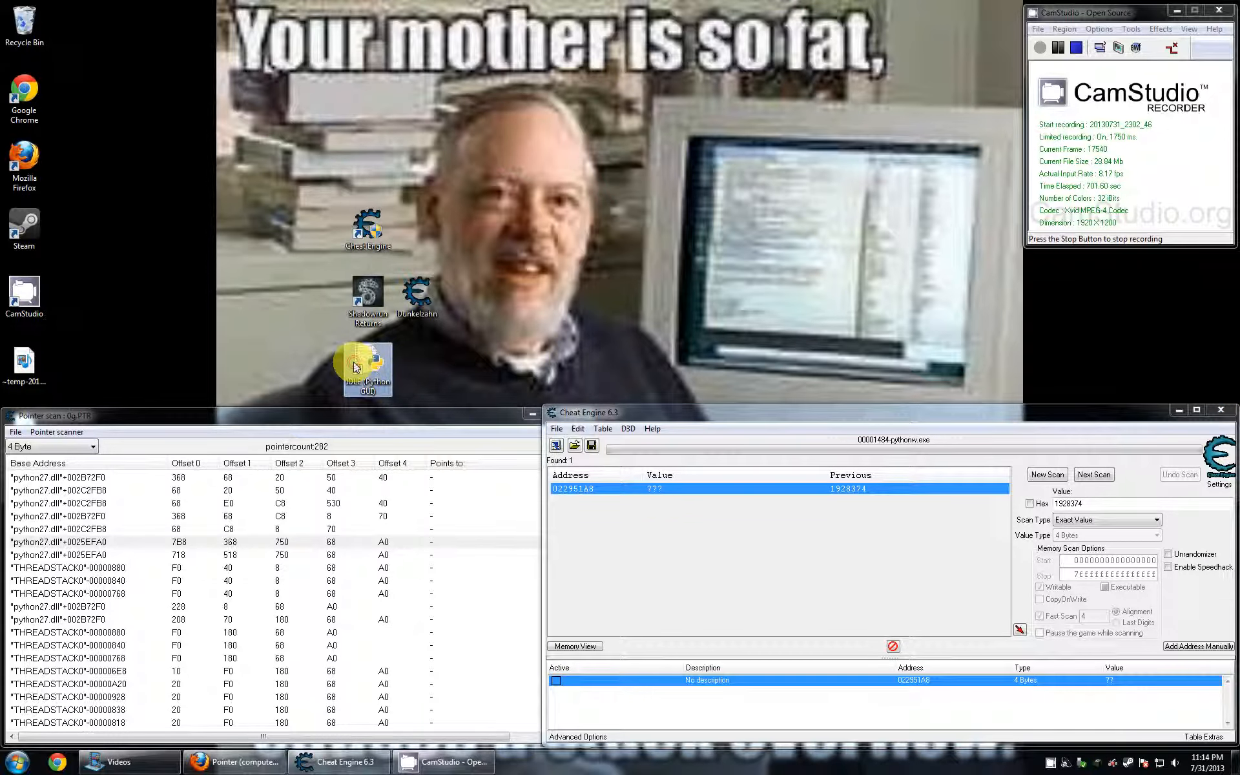
double_click(354, 367)
drag(313, 125, 206, 17)
drag(437, 466, 826, 395)
- Assign 293847 to a new variable named see_i_told_you_i_so in the fresh Python shell
text(aee)
text(_i_t)
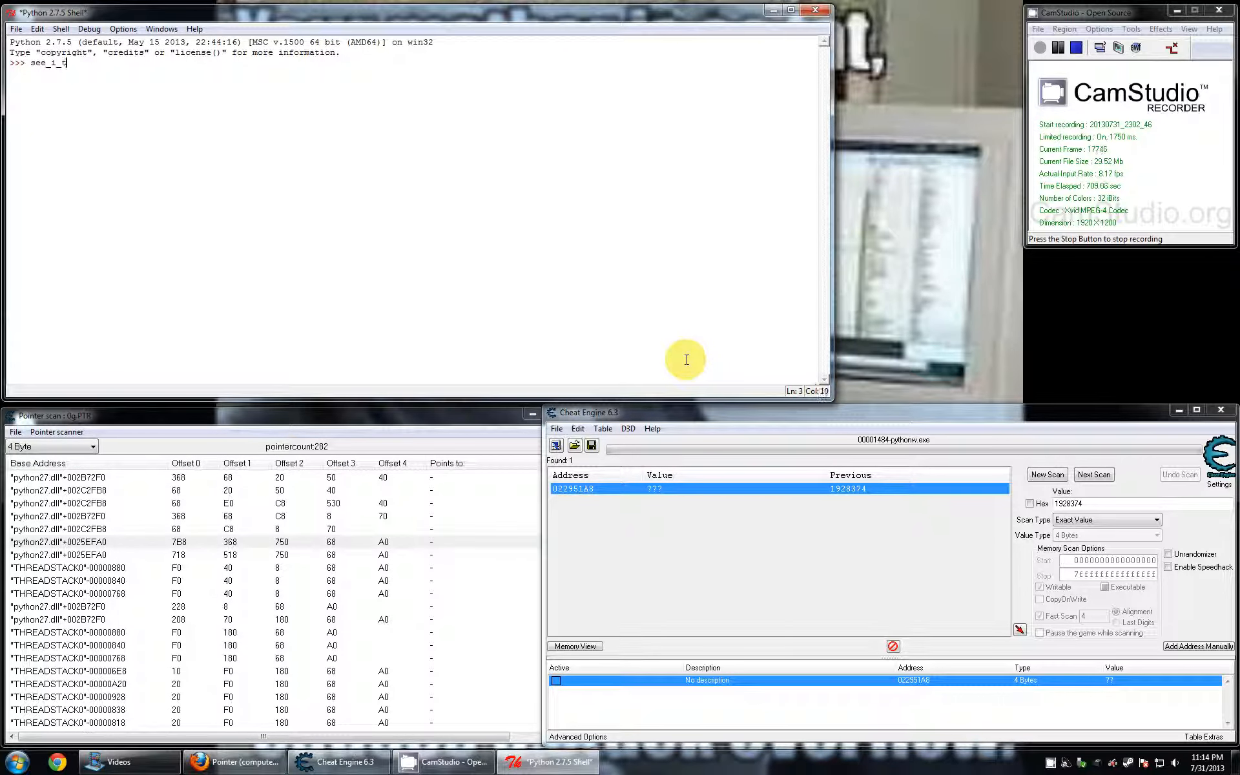
text(old_you_i_so = 293847)
key(Return)
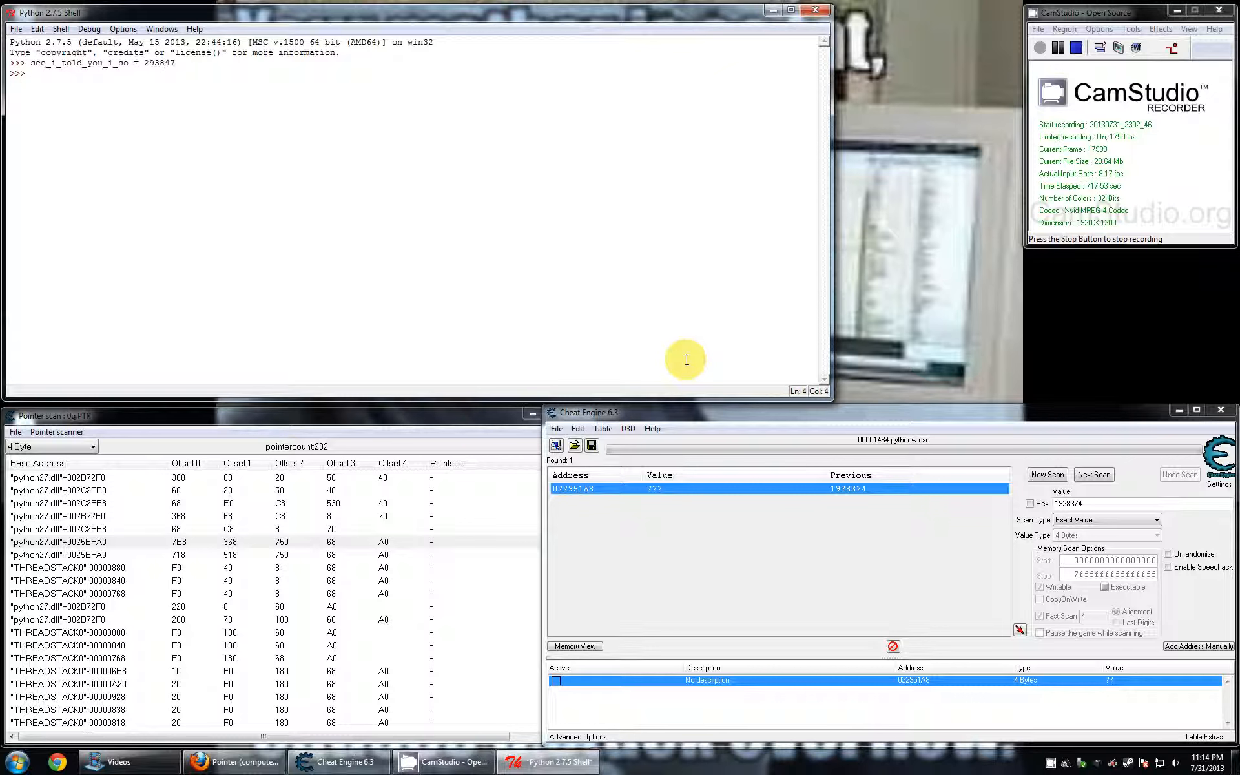
- Attach Cheat Engine to the 00000814-pythonw.exe process and discard the current address list
click(769, 587)
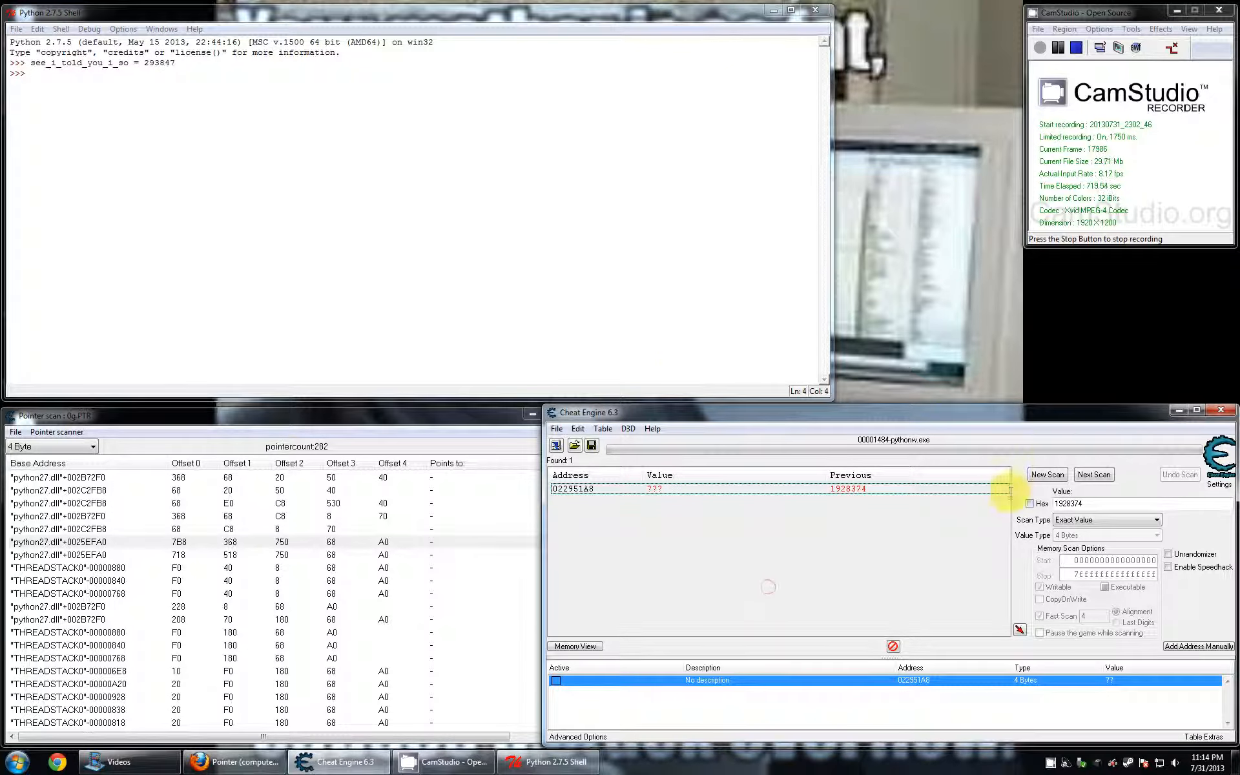
click(556, 445)
scroll(895, 539, down, 1)
click(859, 566)
click(863, 588)
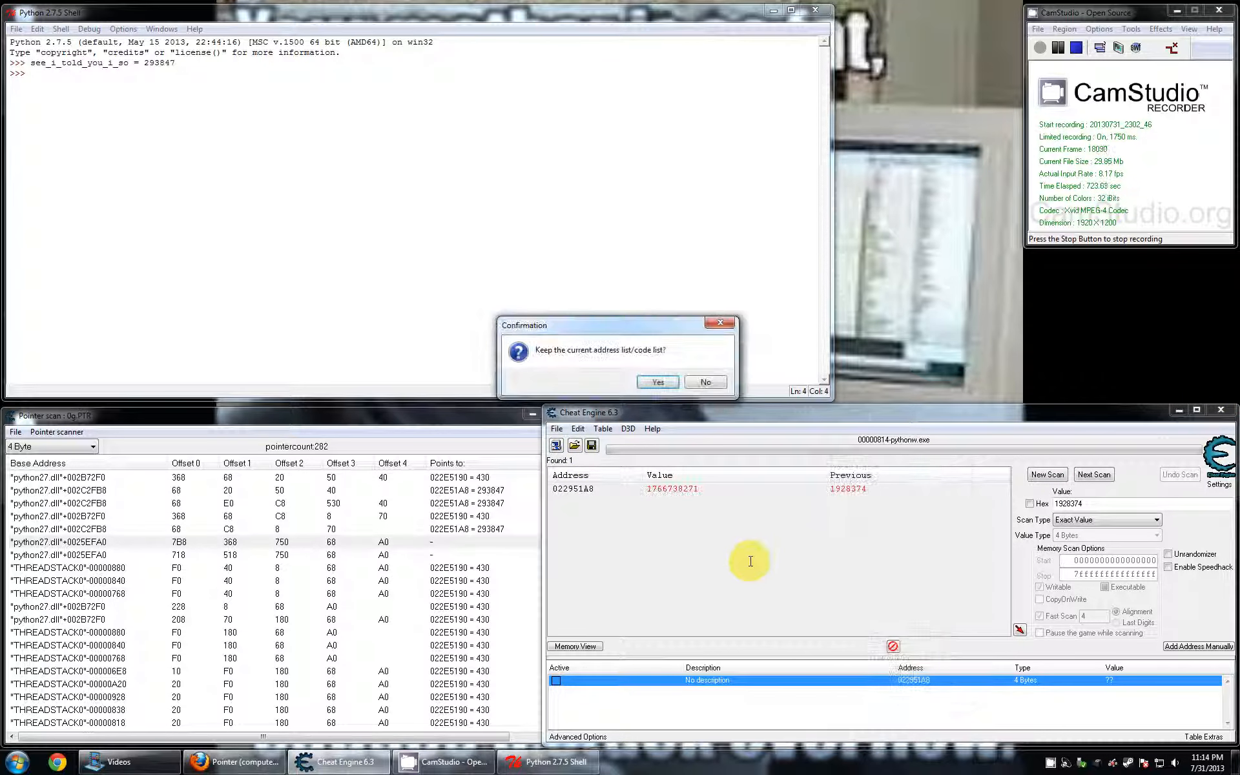
click(690, 385)
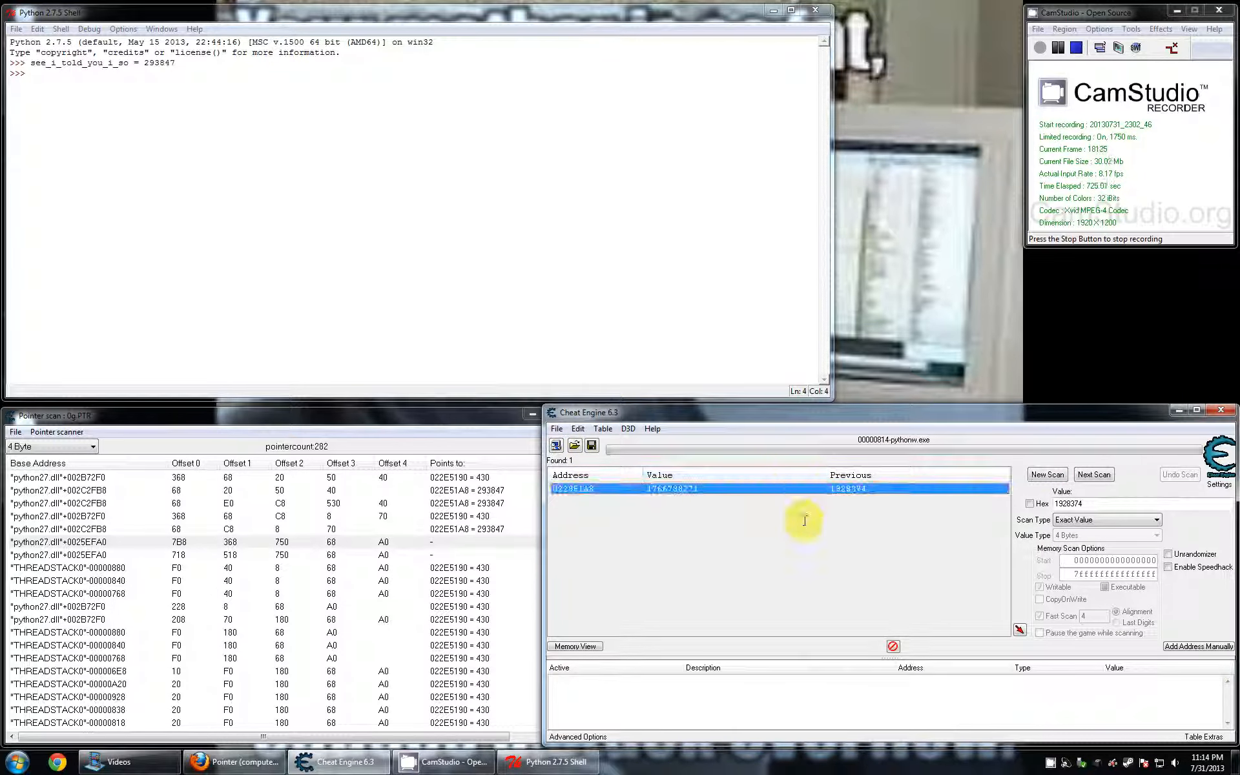
- Start a new scan for the exact value 293847 and add the found address to the address list
click(1047, 474)
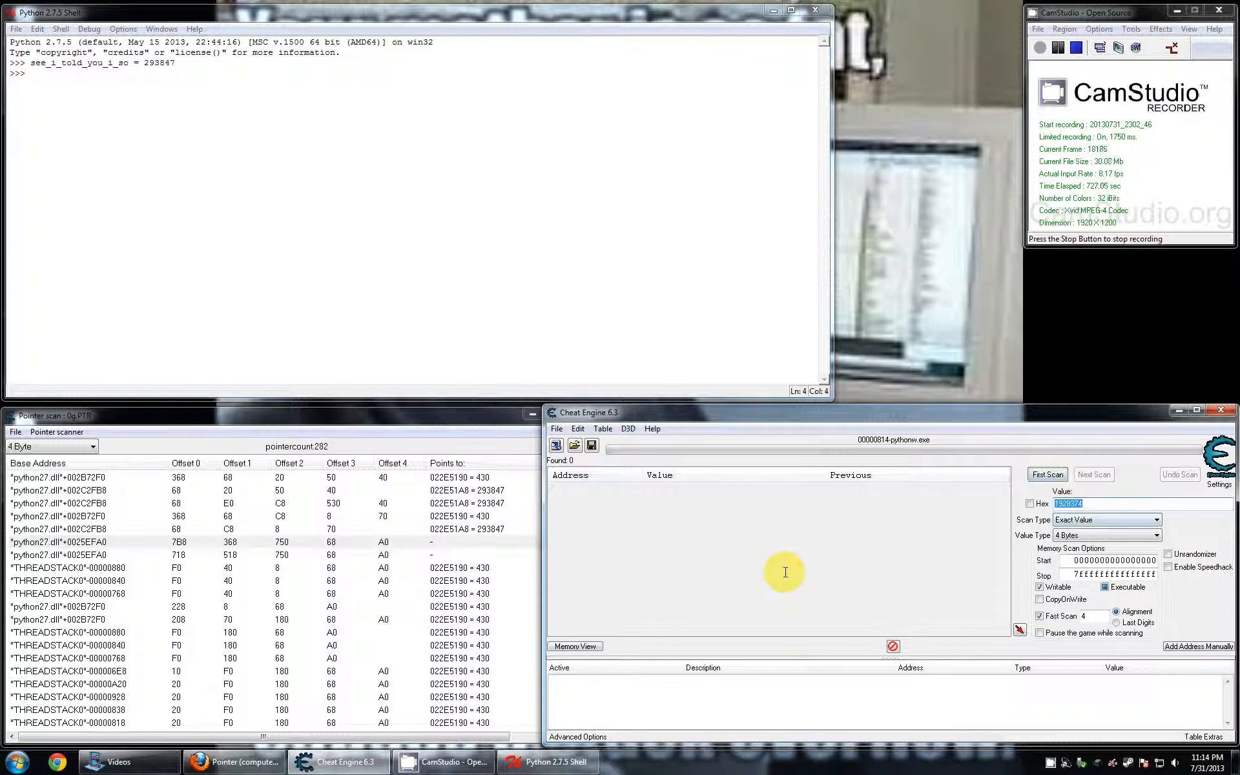
text(293847)
key(Return)
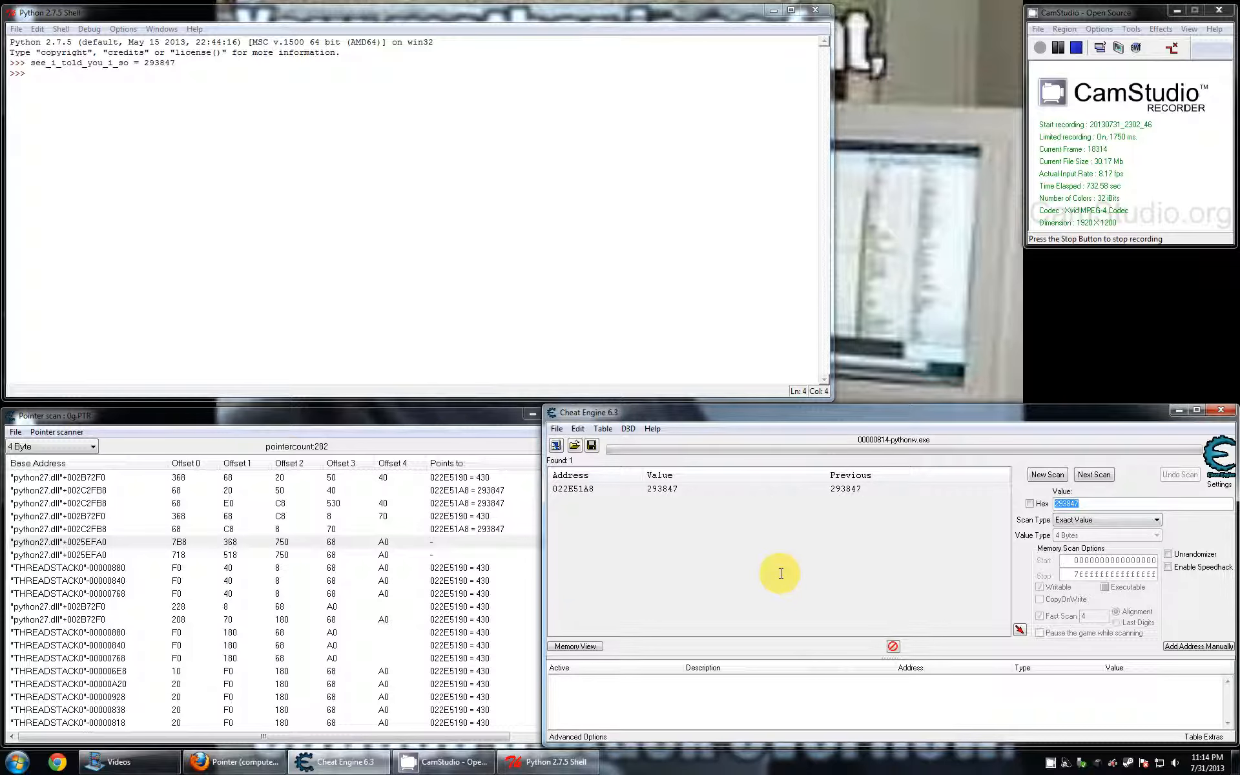
double_click(569, 488)
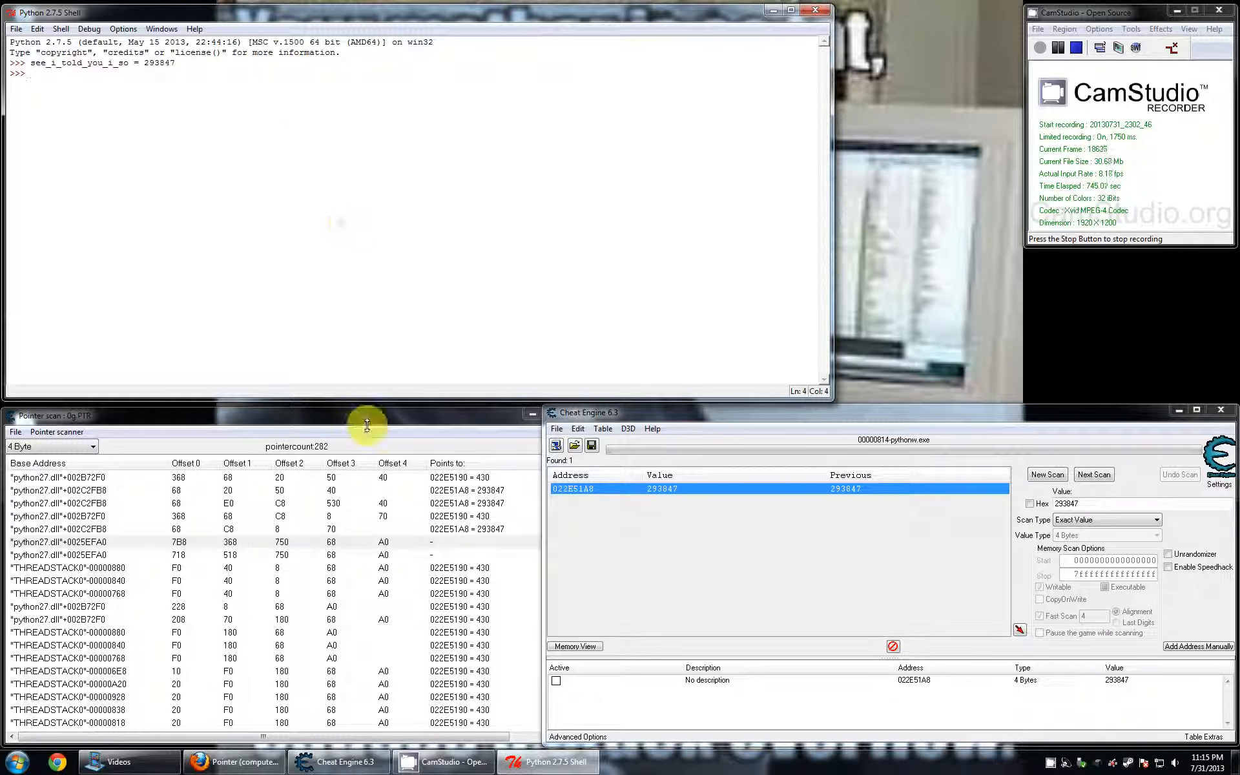
- Set up a pointer list rescan for the 4 Byte value 293847, with the option to only filter out invalid pointers turned off
click(288, 592)
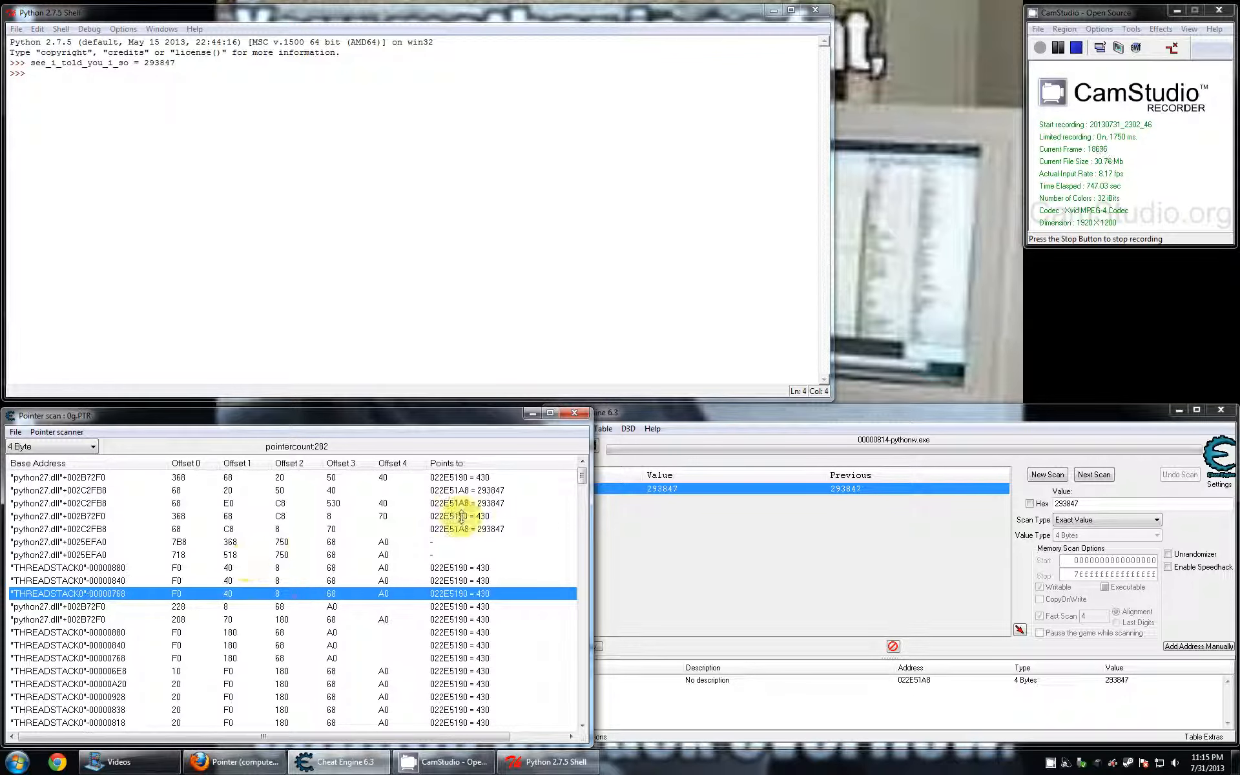
click(67, 438)
click(423, 606)
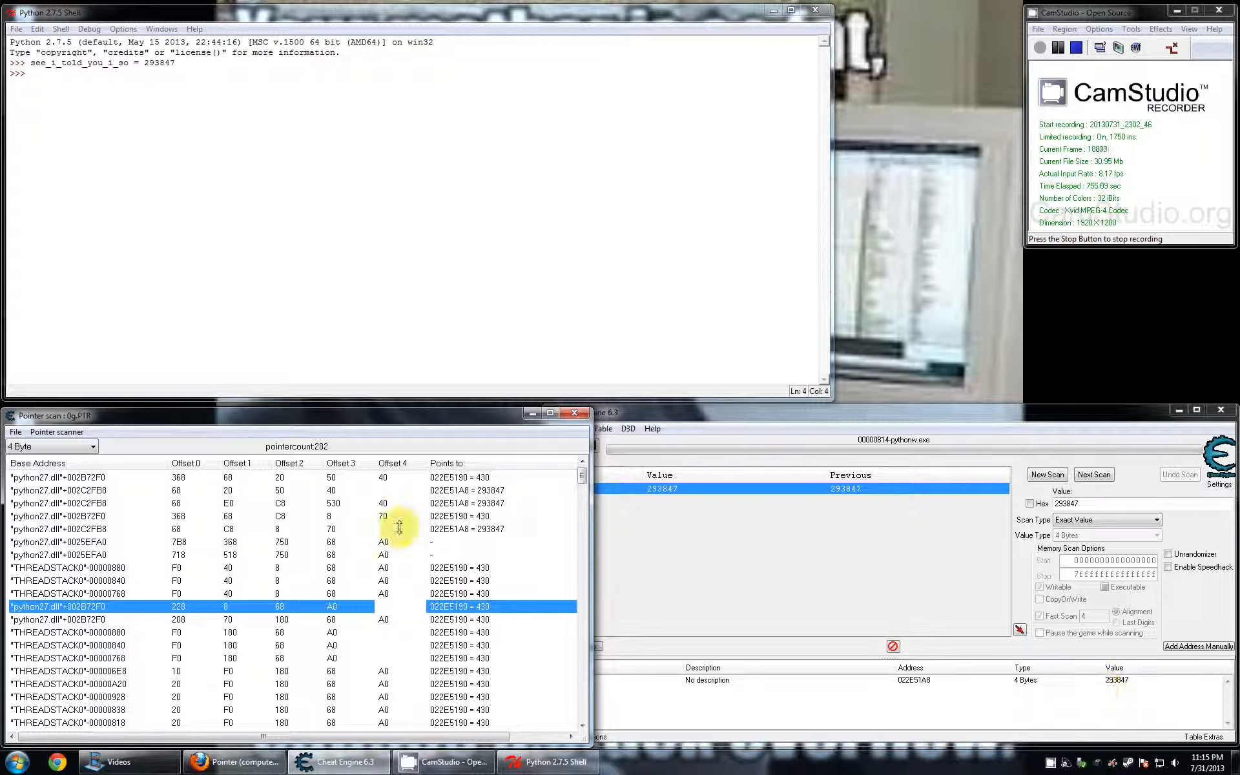
click(62, 431)
click(83, 466)
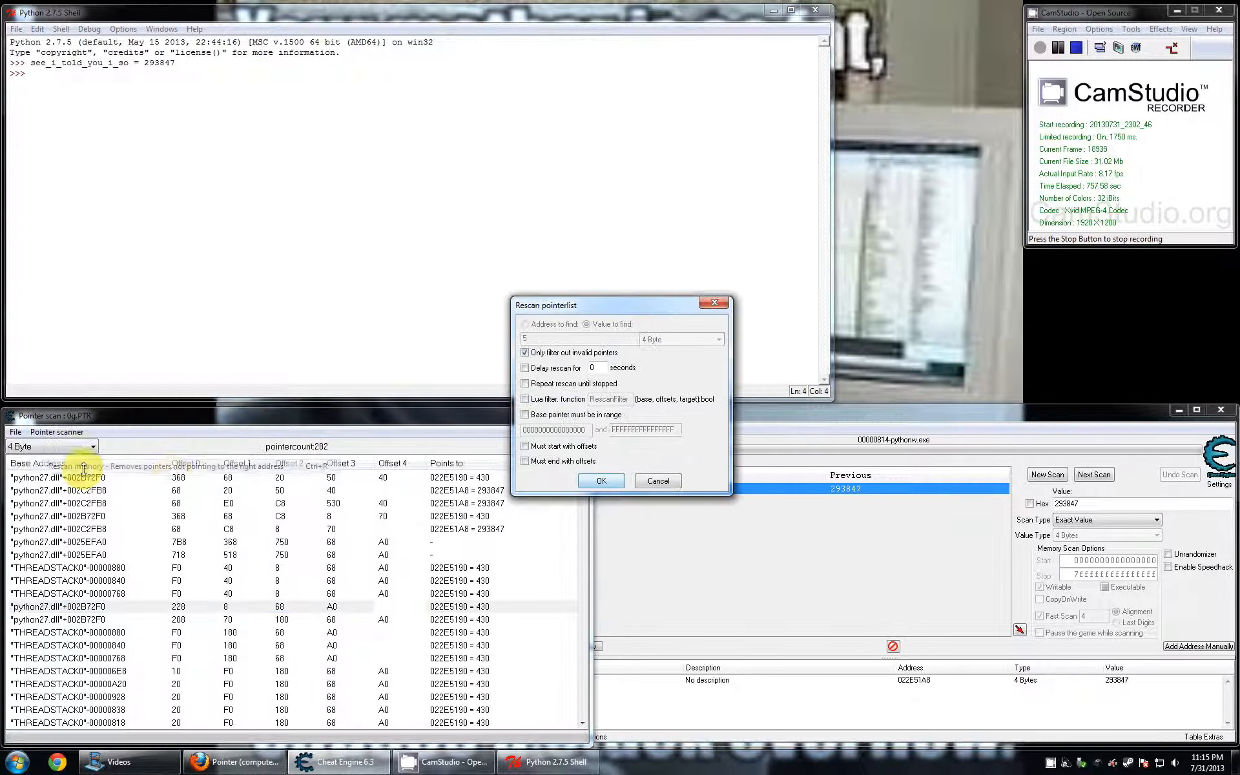
click(525, 353)
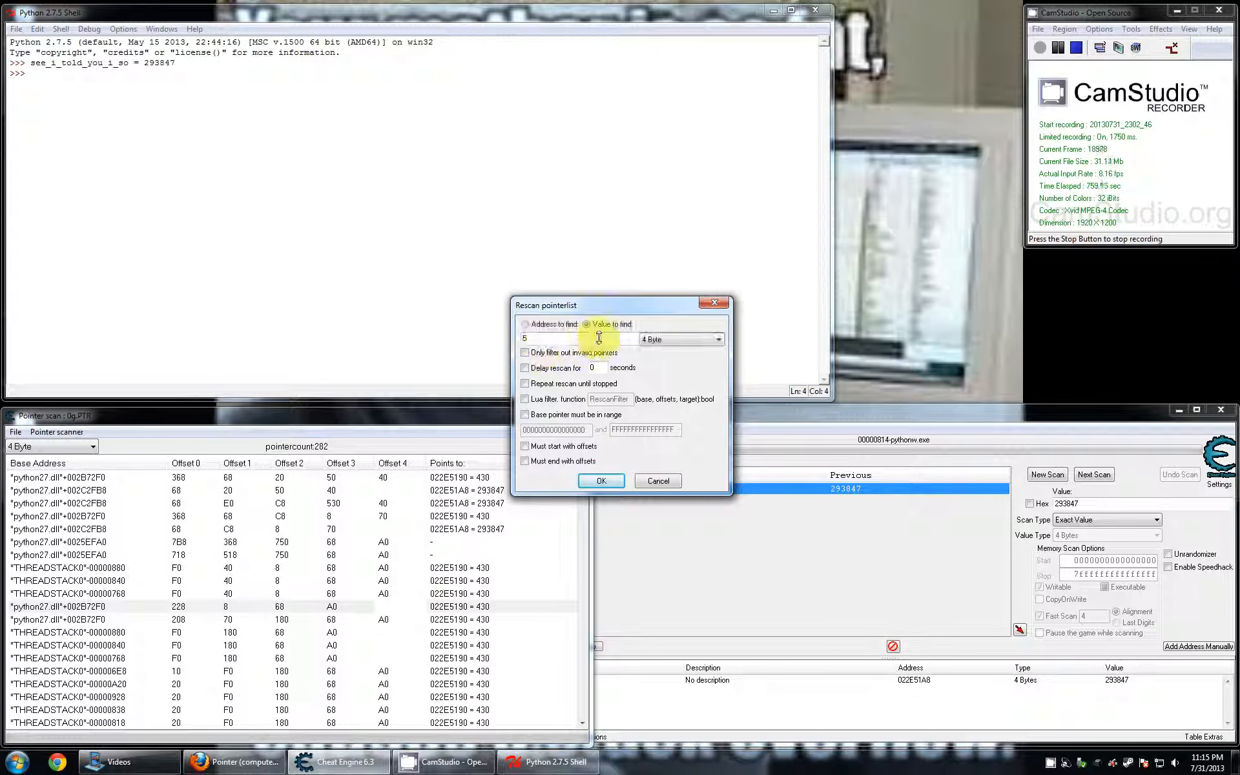
double_click(550, 338)
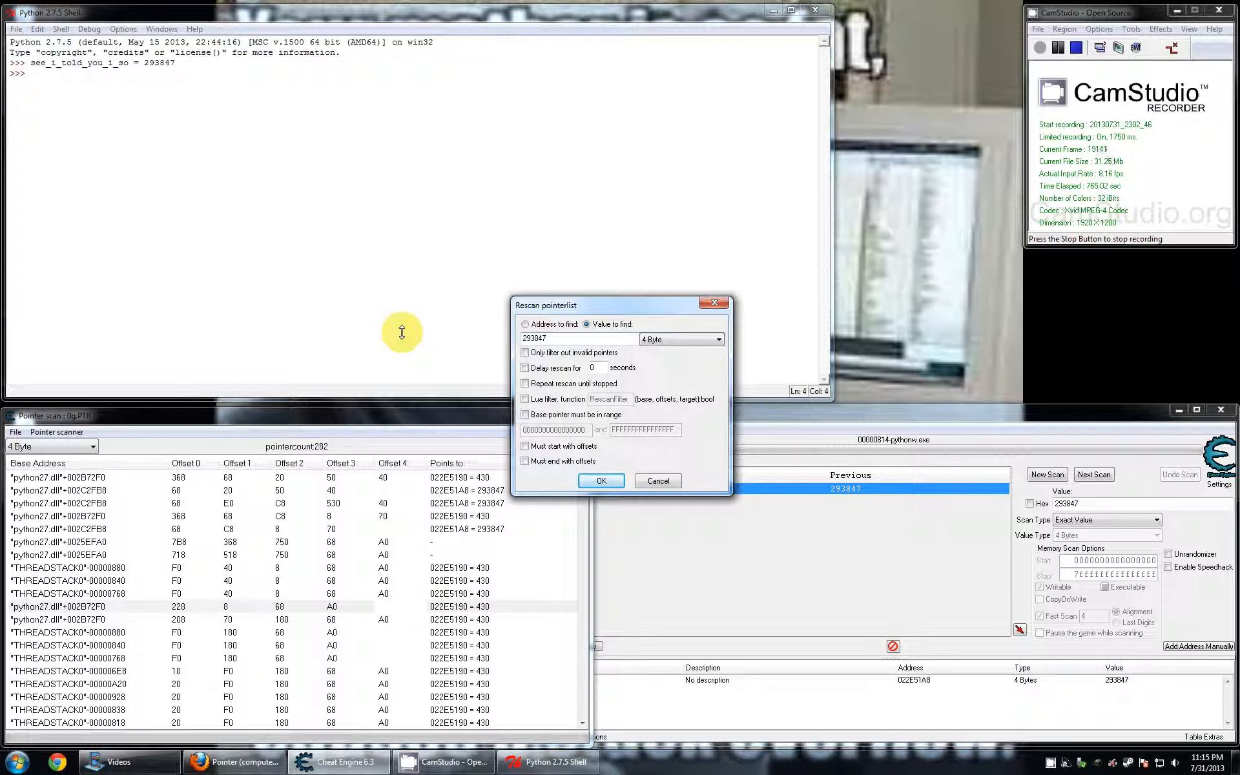
text(293847)
click(601, 481)
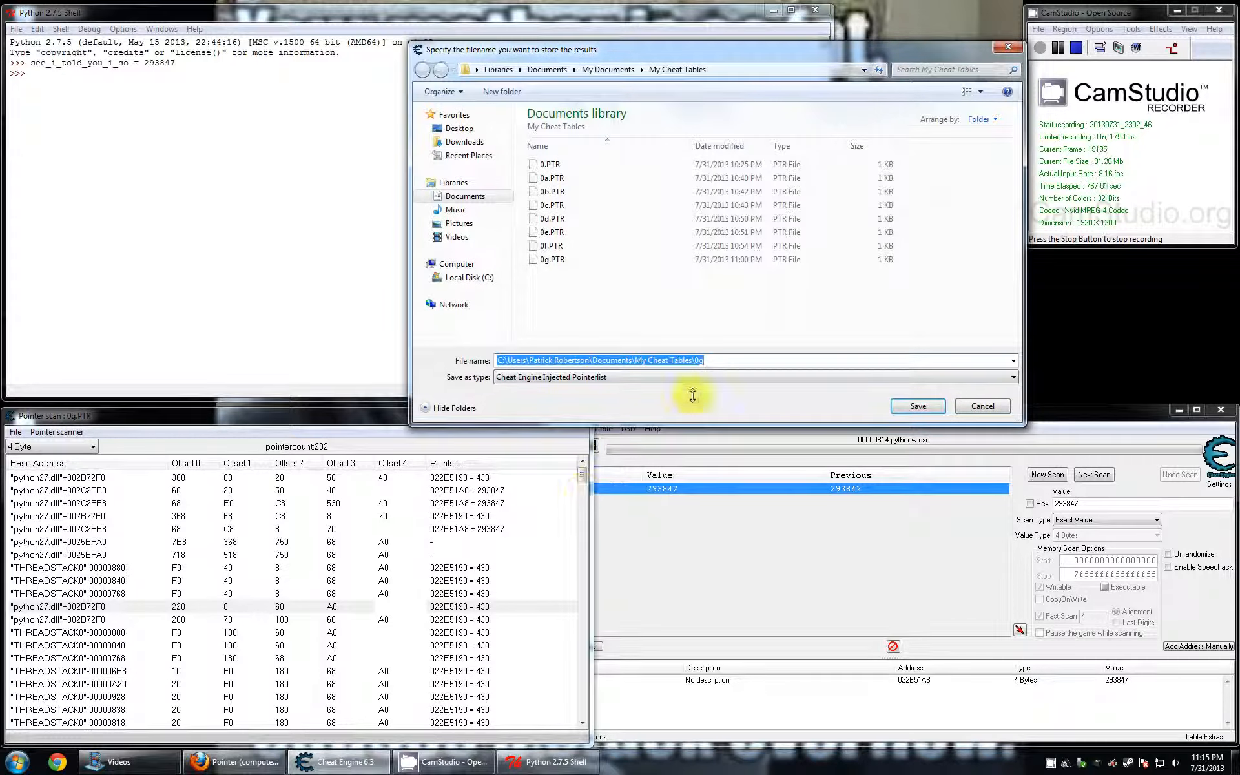
- Store the pointer rescan results in a file named the_end
key(BackSpace)
text(the_end)
key(Return)
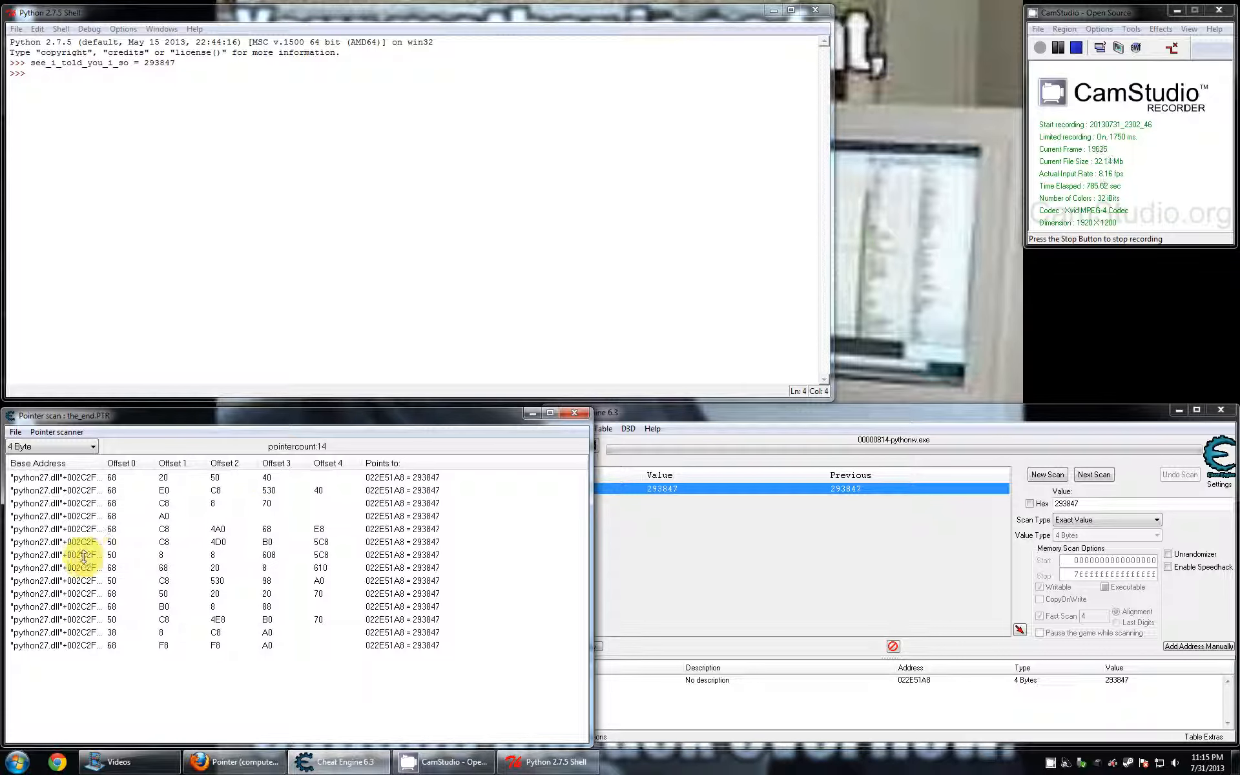
- Widen the Base Address column to show the full addresses and inspect the first and fourth python27.dll pointers
drag(101, 464, 137, 464)
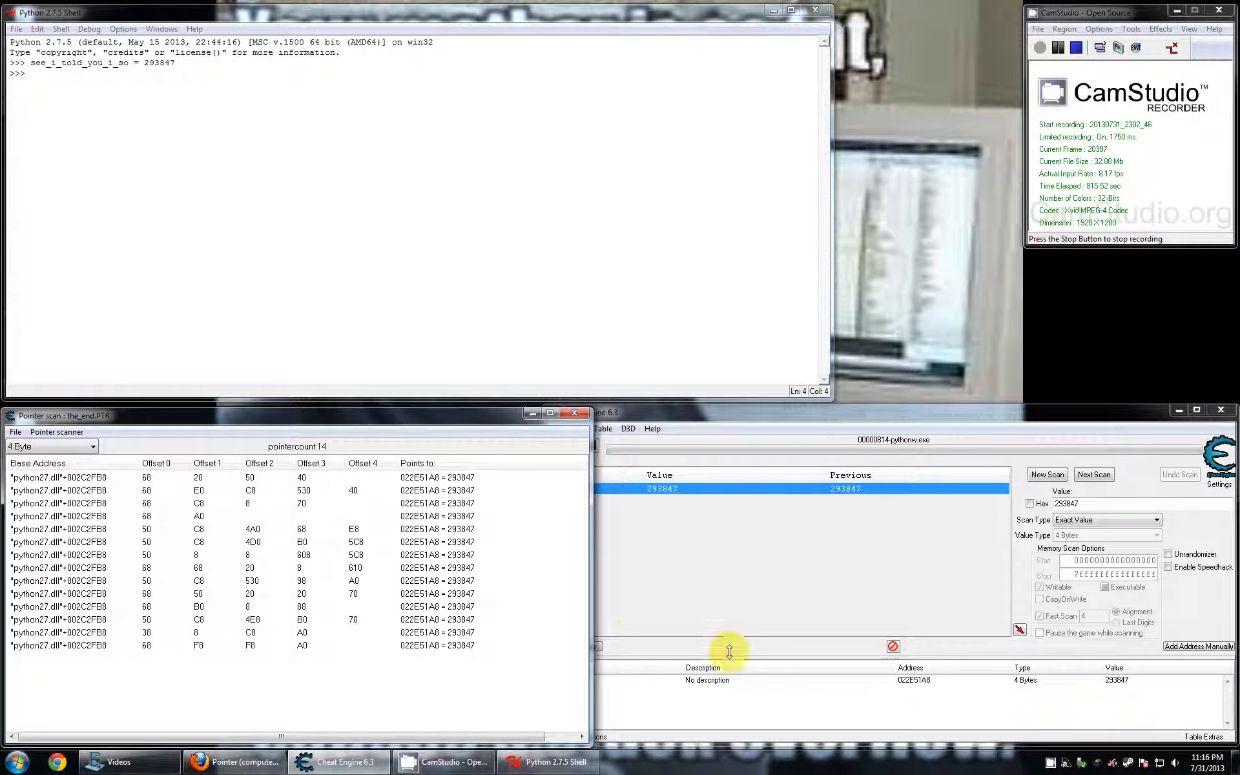
click(103, 478)
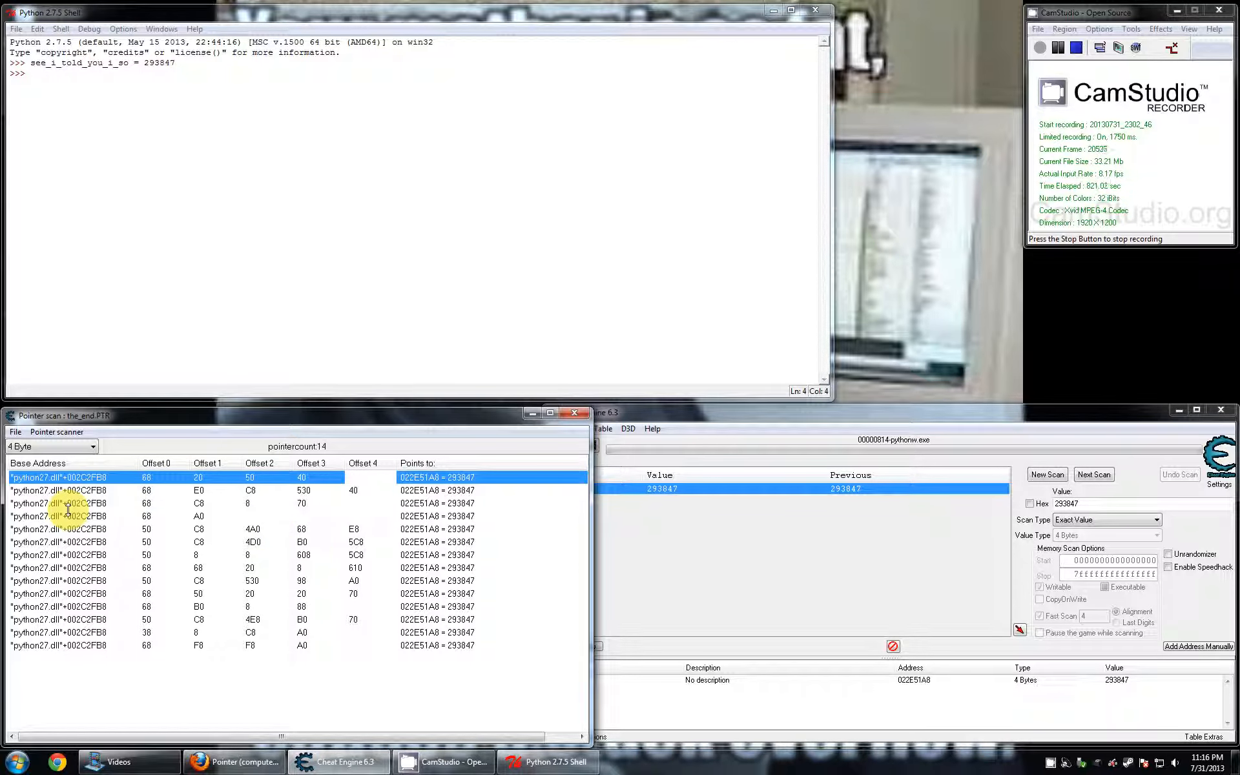
click(97, 516)
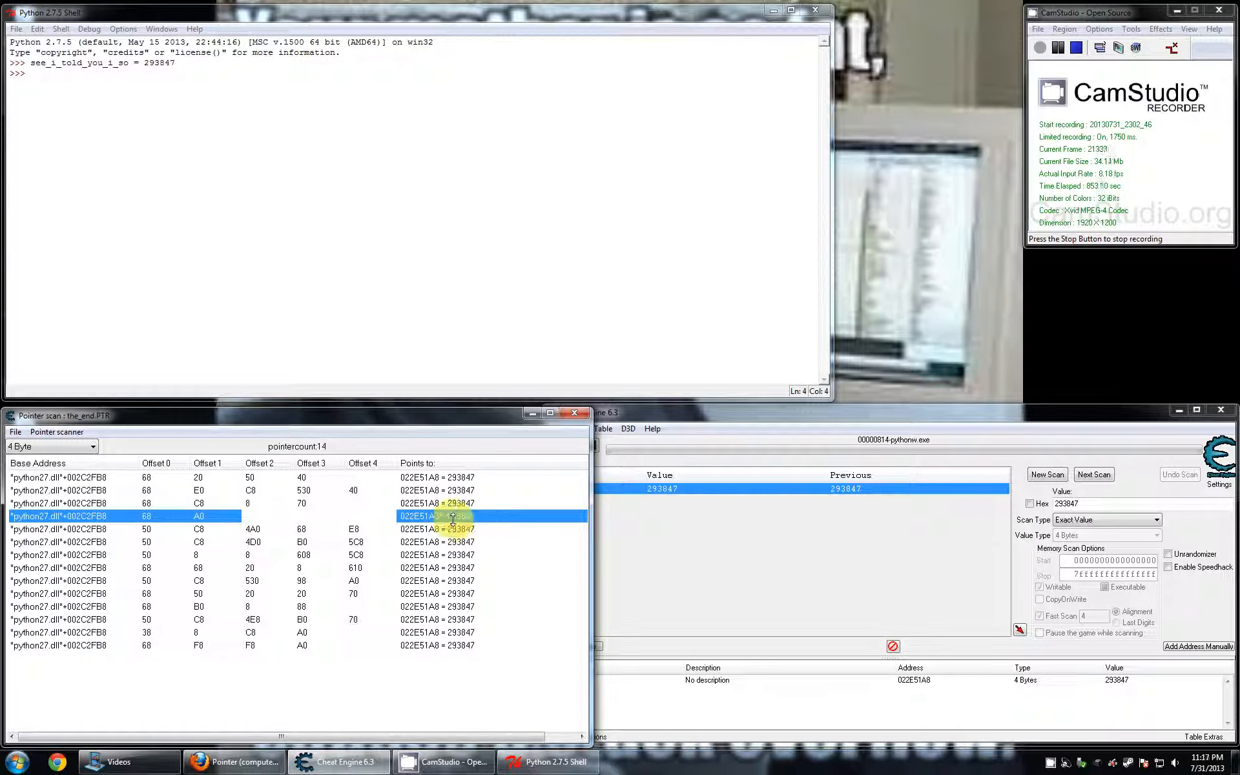
- Reassign see_i_told_you_i_so to 5 in the Python shell and evaluate it to read back its value
click(436, 166)
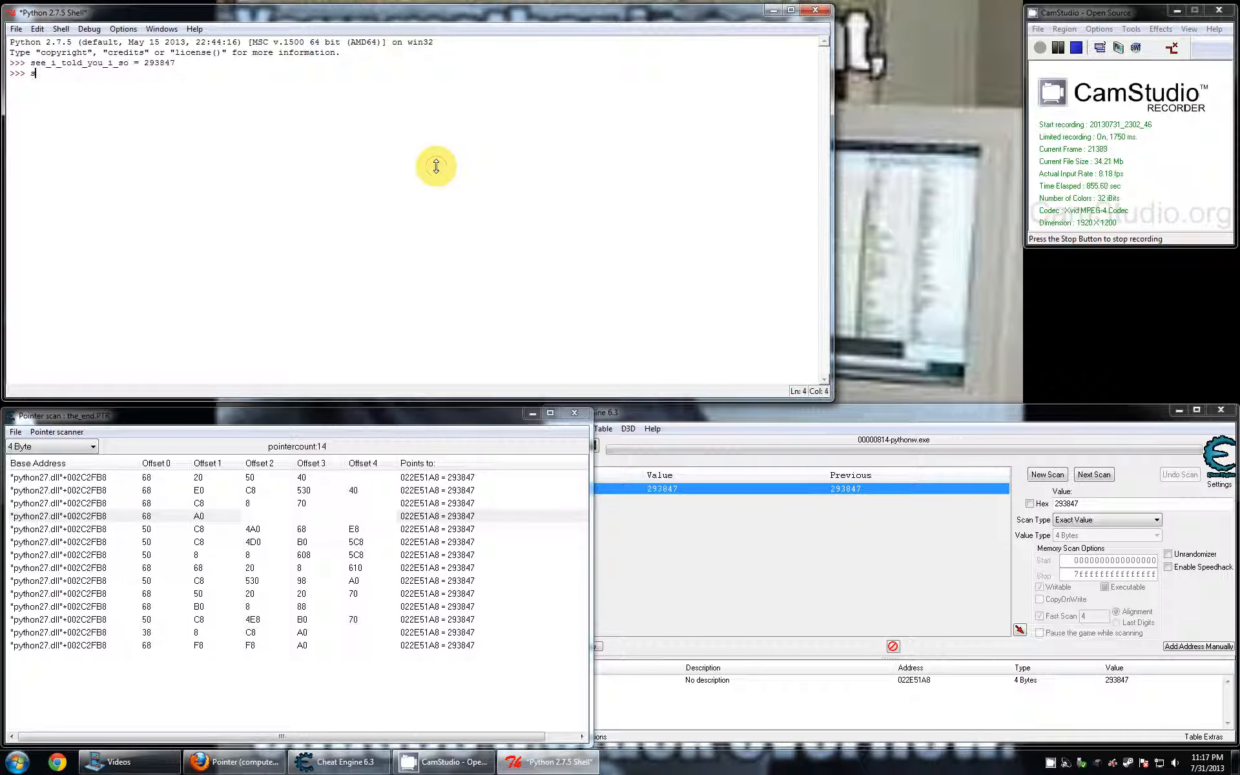
text(5)
key(Return)
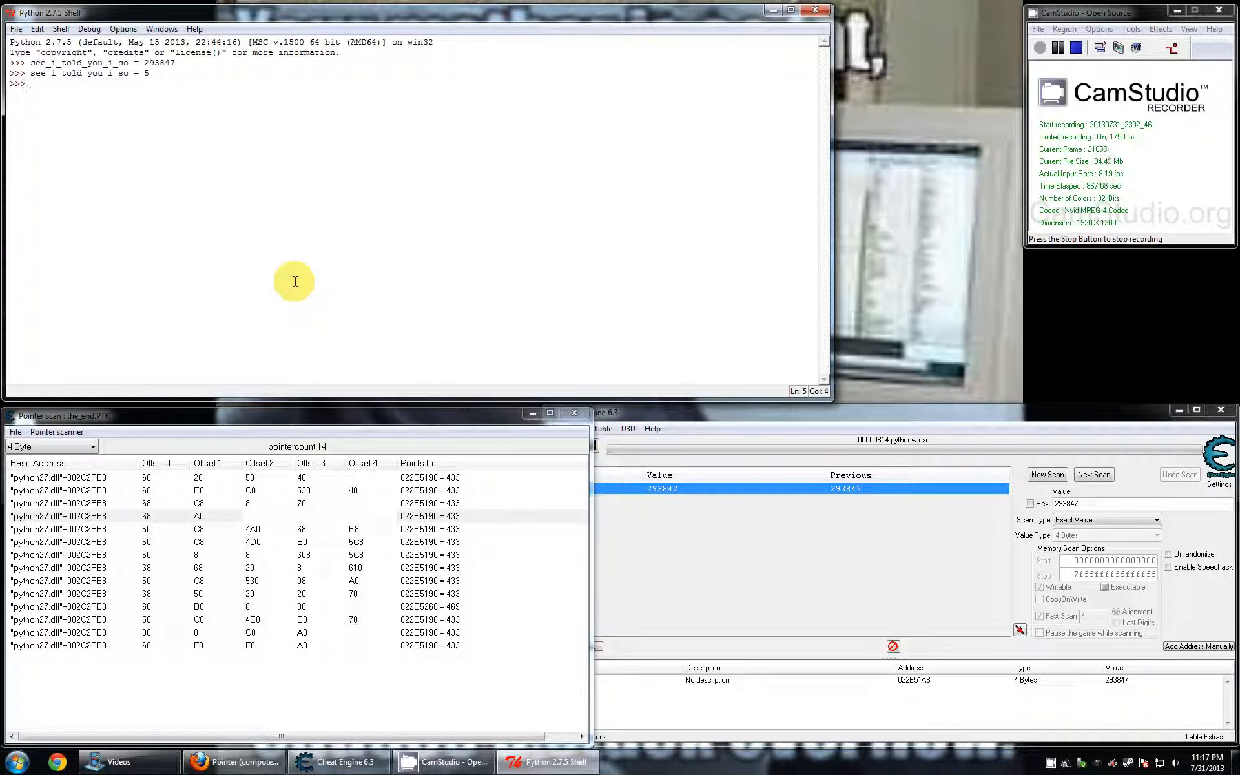
key(Return)
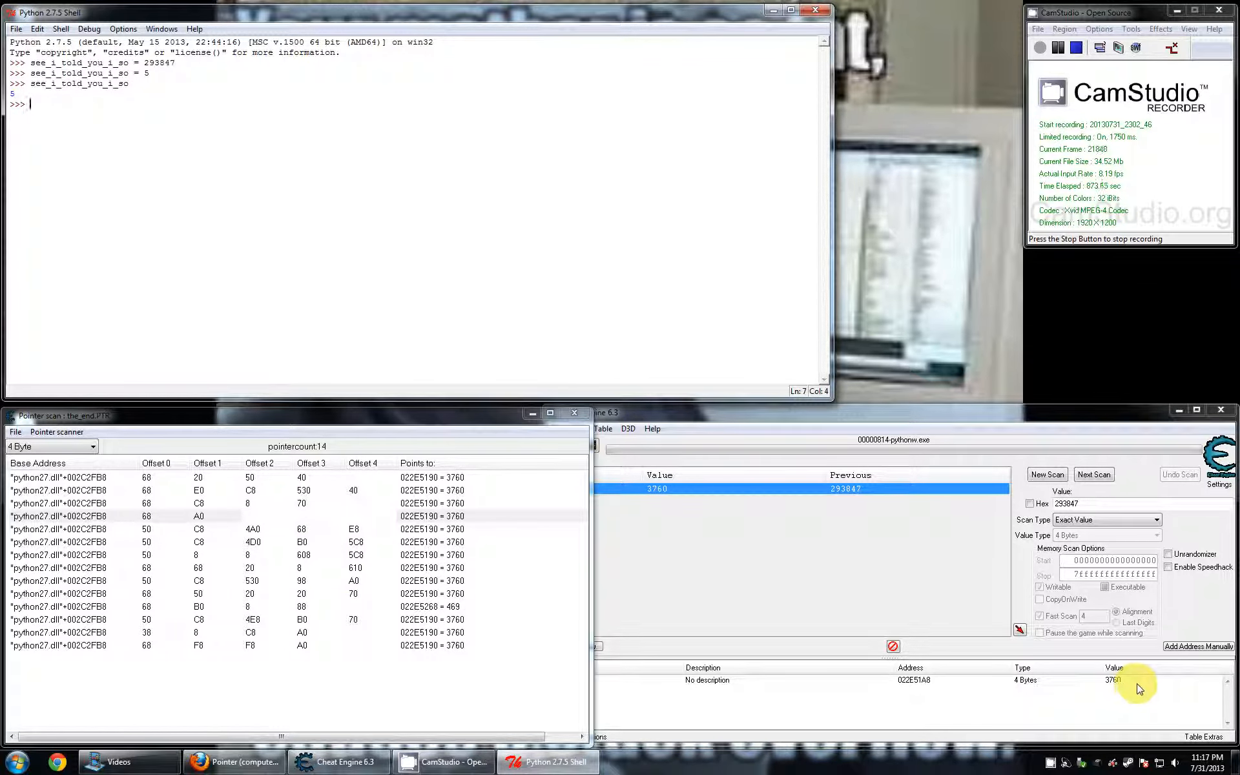
double_click(1112, 681)
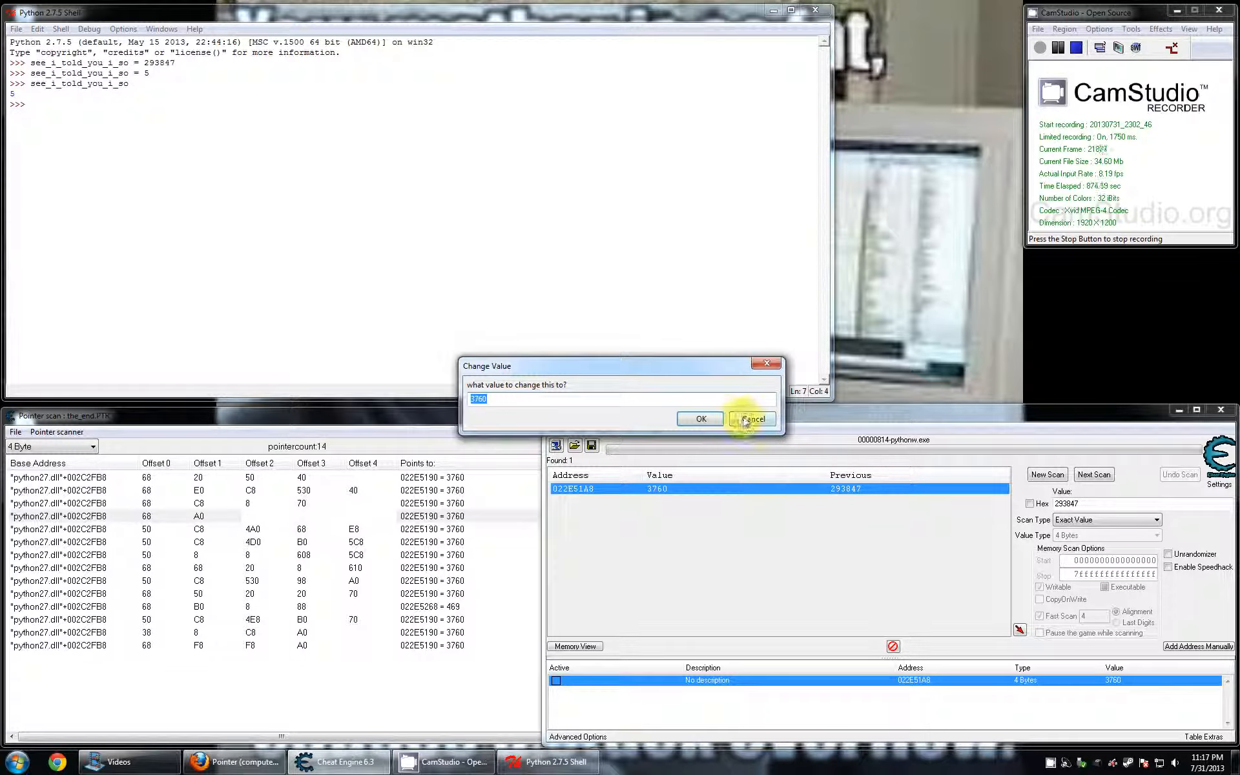
click(746, 420)
click(604, 296)
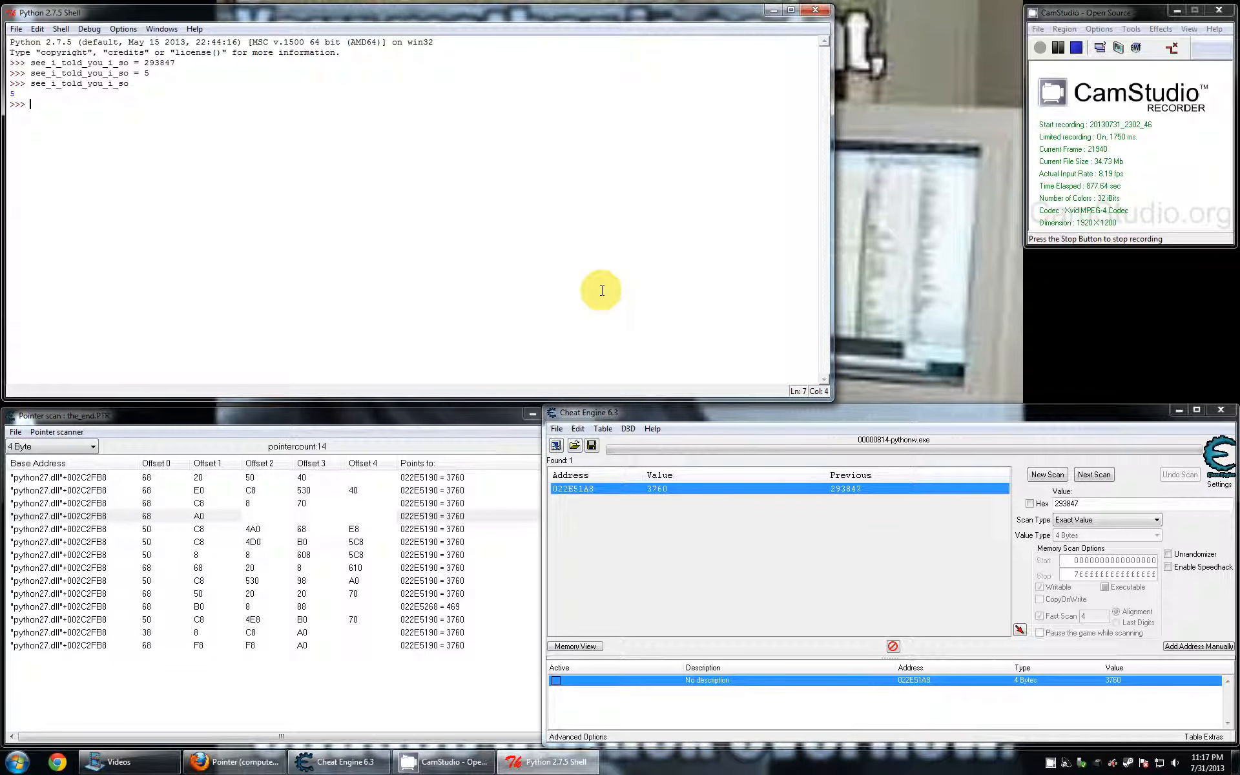